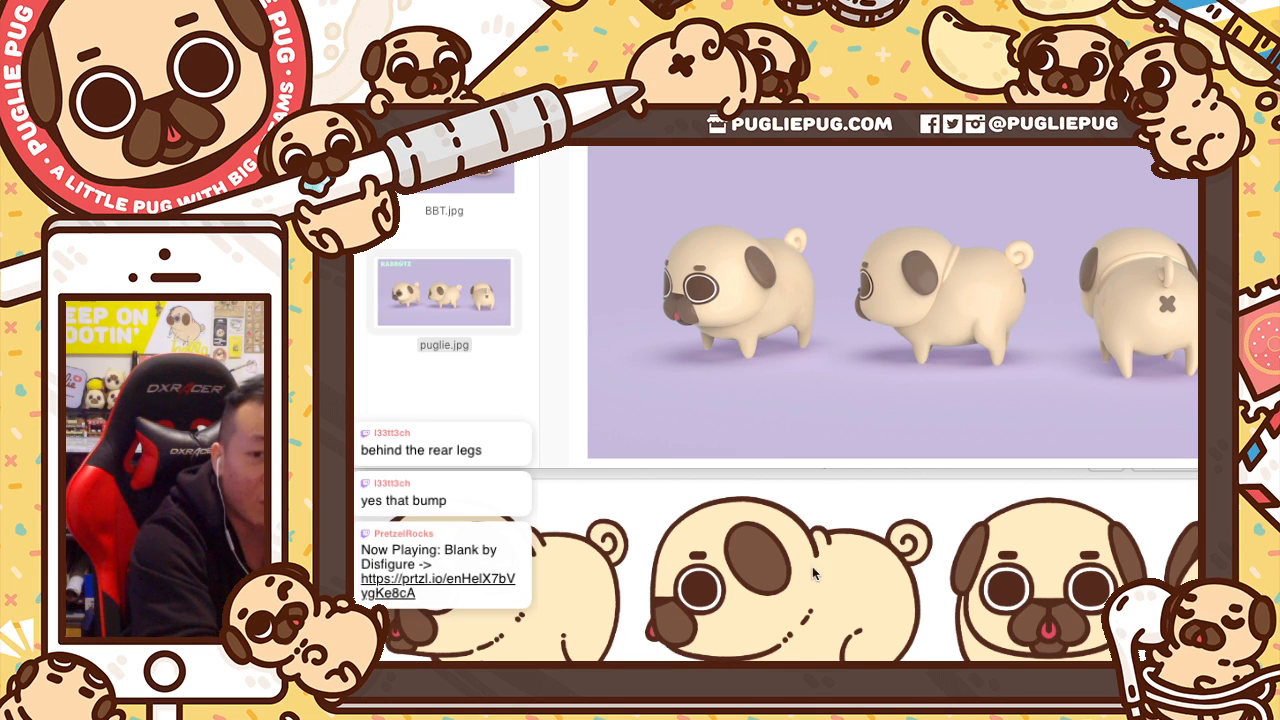
Compare the PuglieTurnaround.psd drawing with the 3D render in puglie.jpg and return to the emote sketch in Photoshop
left_click_drag(886, 474, 895, 404)
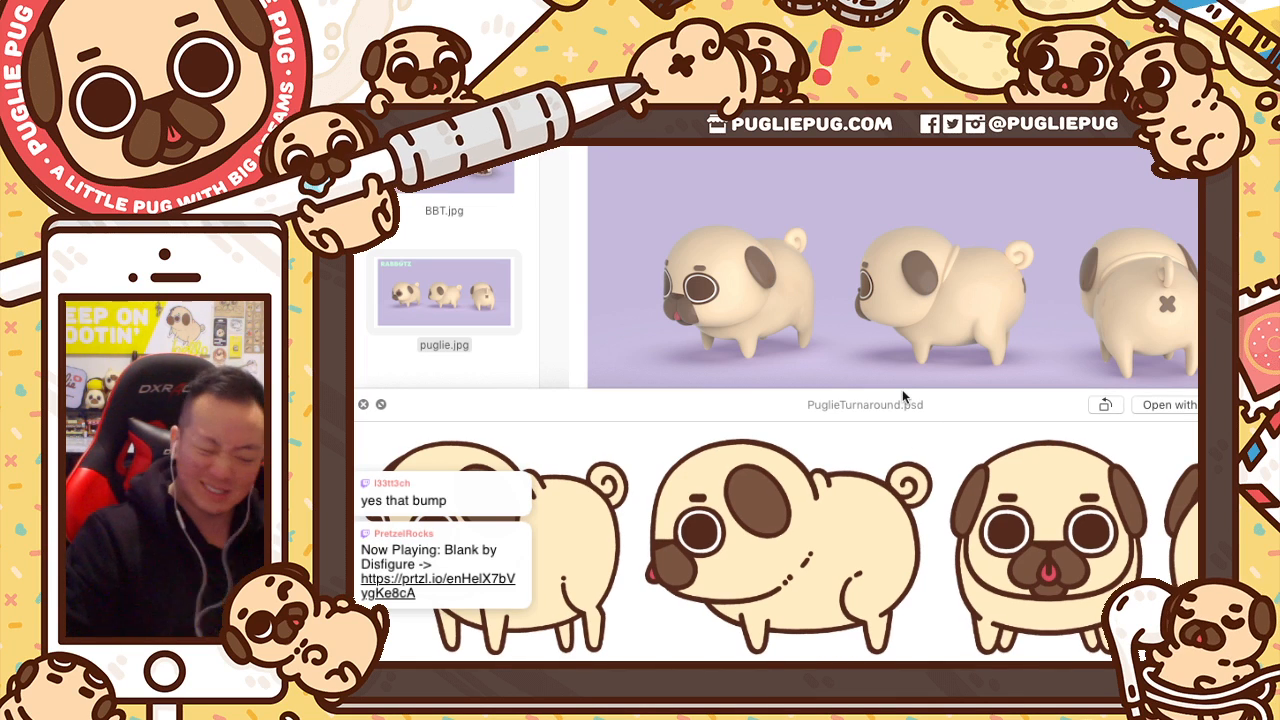
key("space")
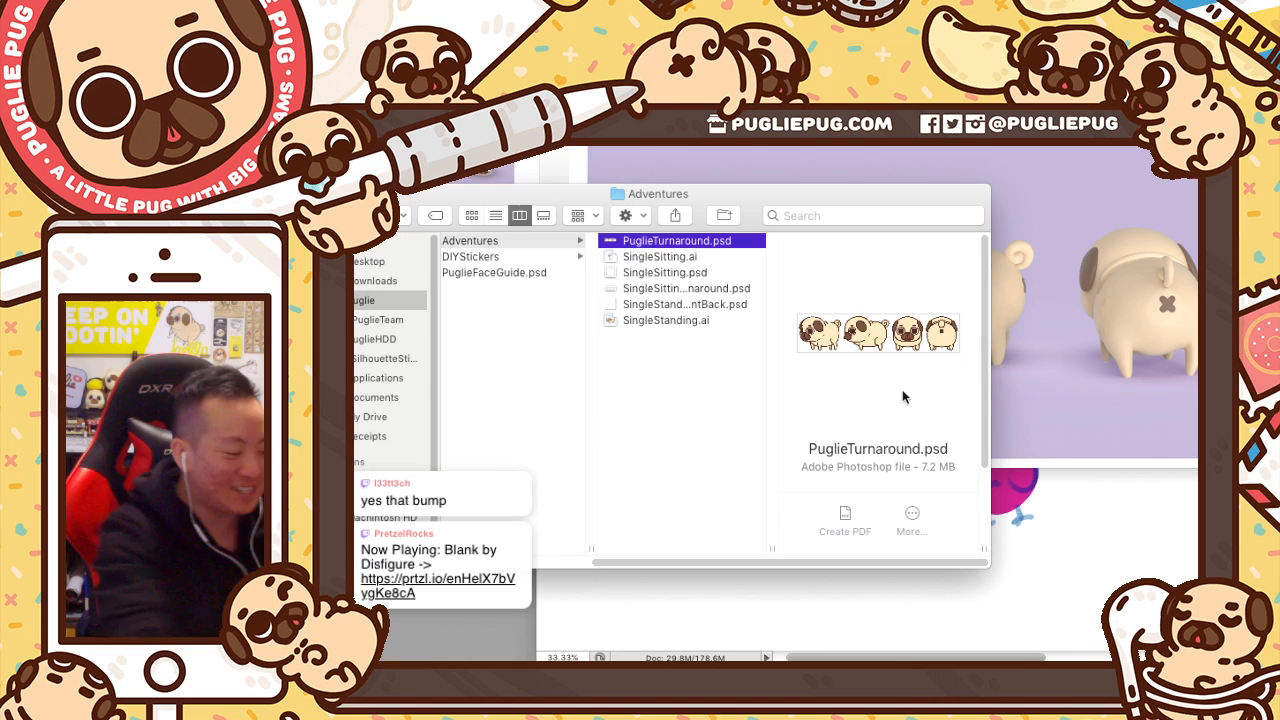
left_click(1050, 255)
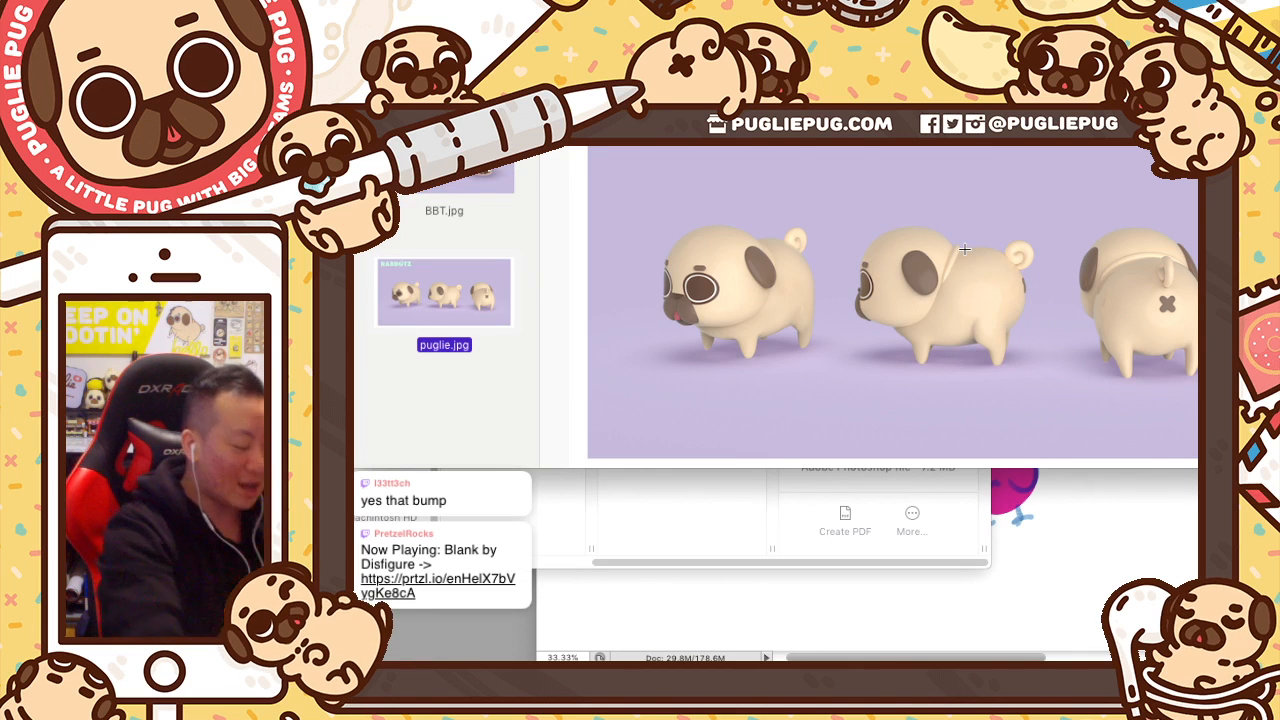
left_click(914, 657)
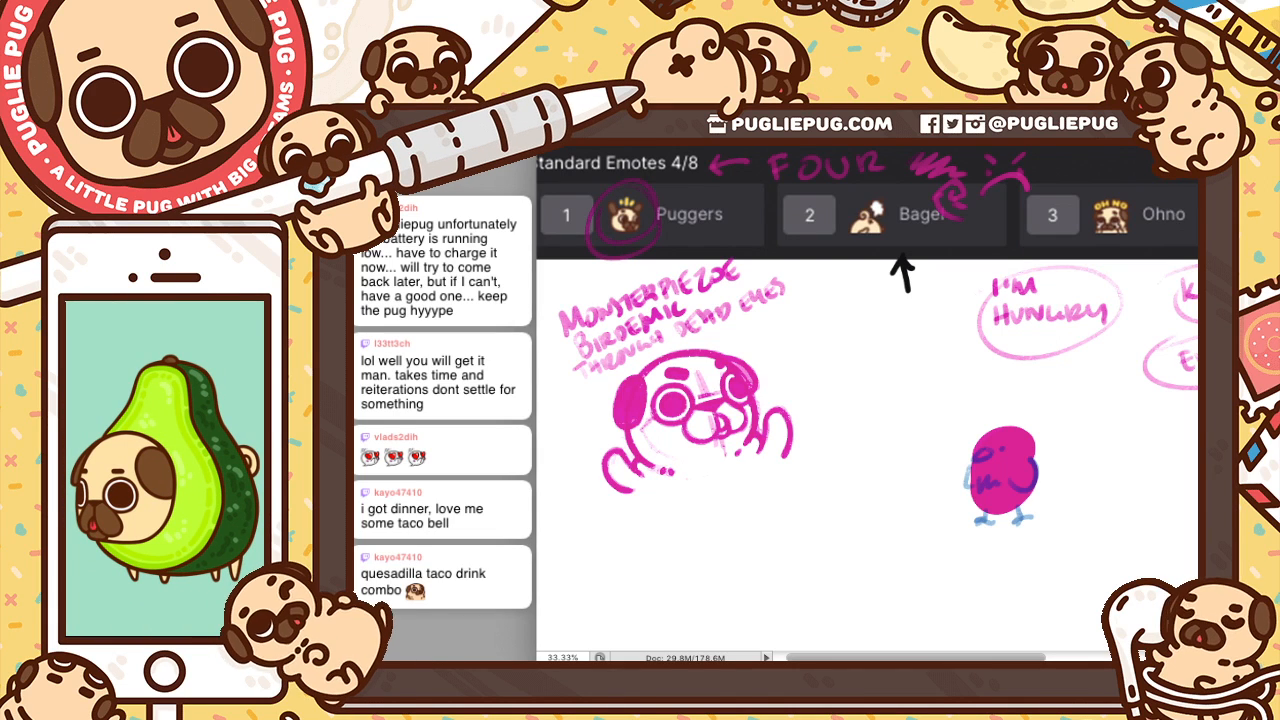
Select the magenta pug sketch below the lettering and move it down, clear of the text
mouse_move(714, 338)
left_mouse_down()
mouse_move(774, 344)
mouse_move(816, 488)
mouse_move(645, 538)
mouse_move(575, 467)
mouse_move(605, 386)
mouse_move(714, 339)
left_mouse_up()
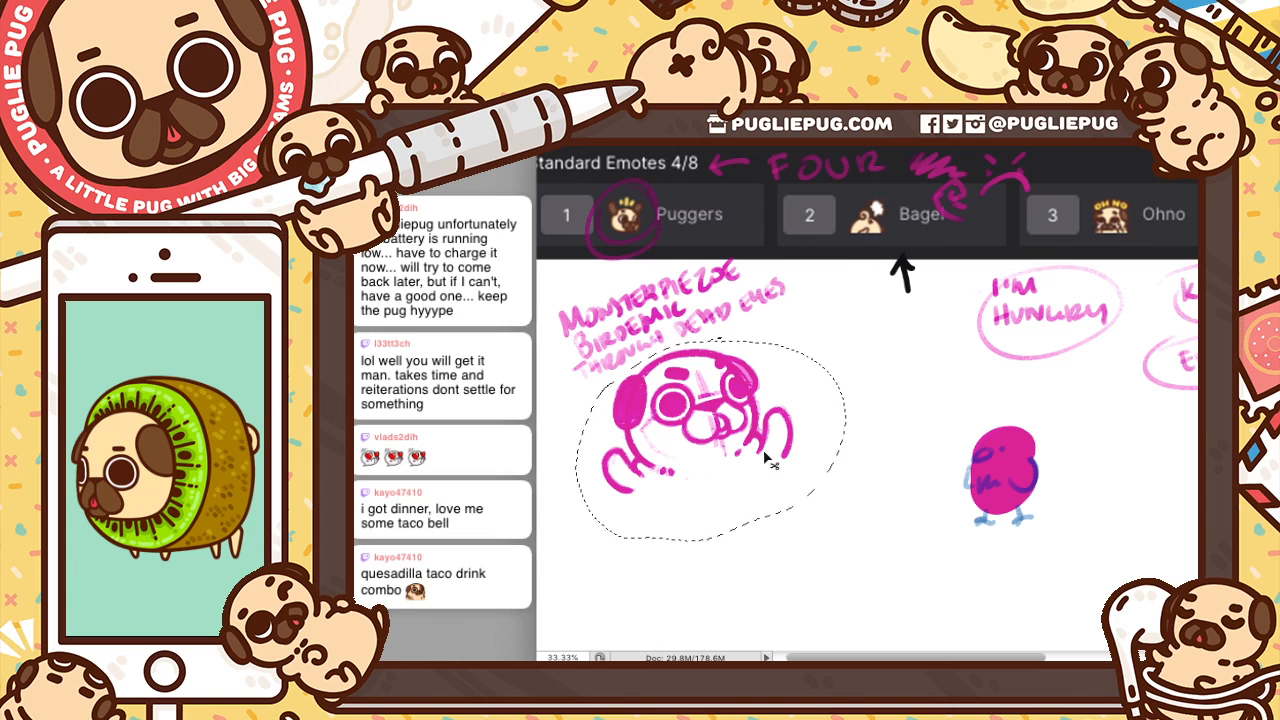
left_click_drag(767, 428, 772, 489)
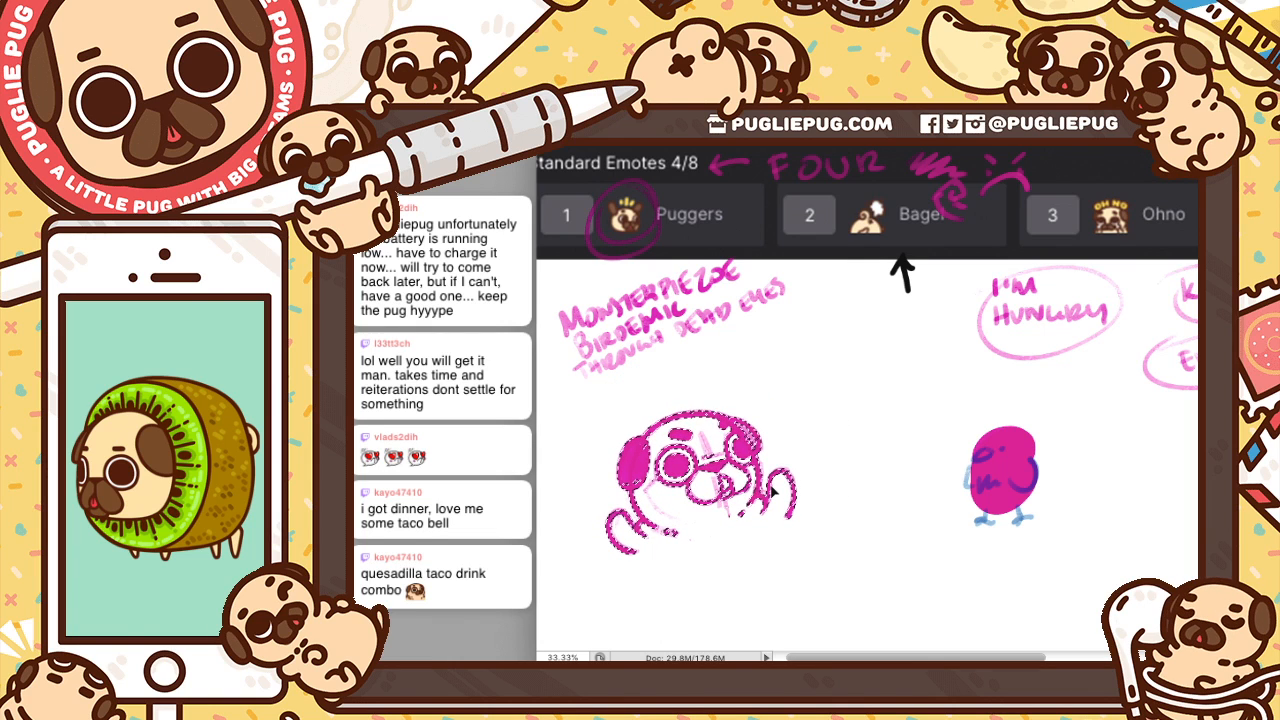
key("ctrl+d")
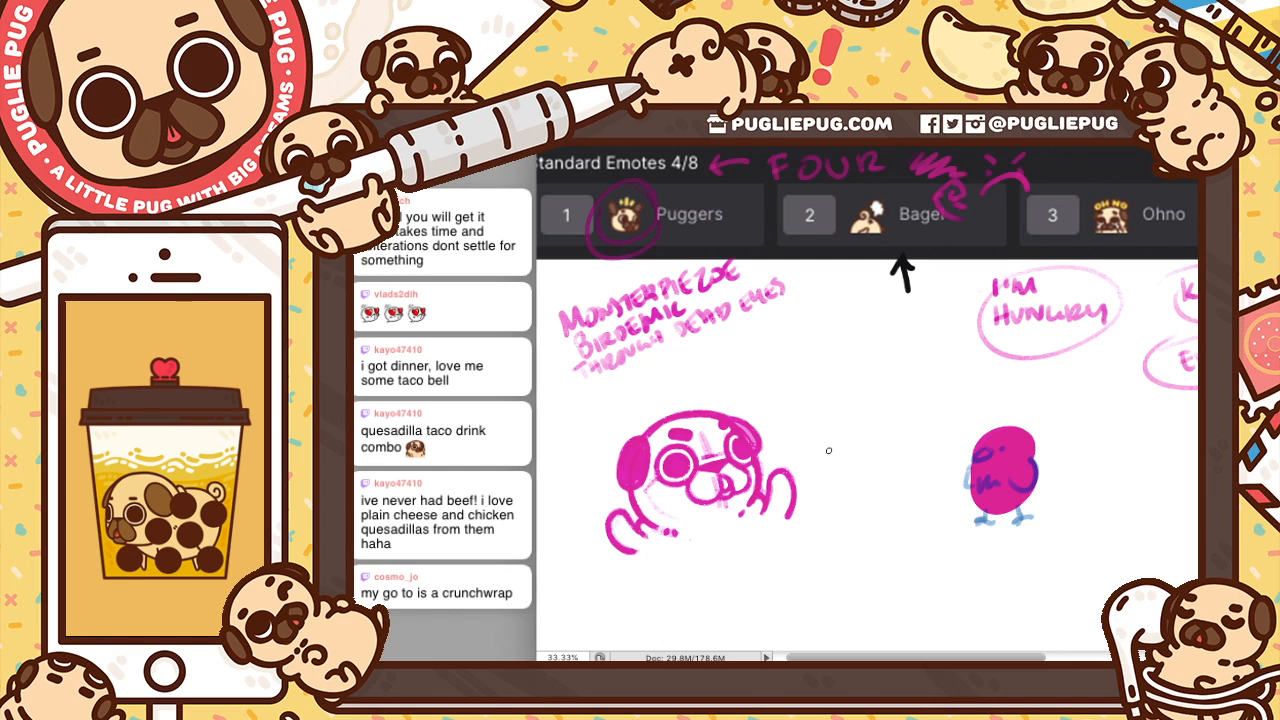
Redraw the lower end of the pug's raised arm on the right side with a short curved stroke
key("ctrl+z")
left_click_drag(787, 514, 796, 539)
key("ctrl+z")
key("ctrl+z")
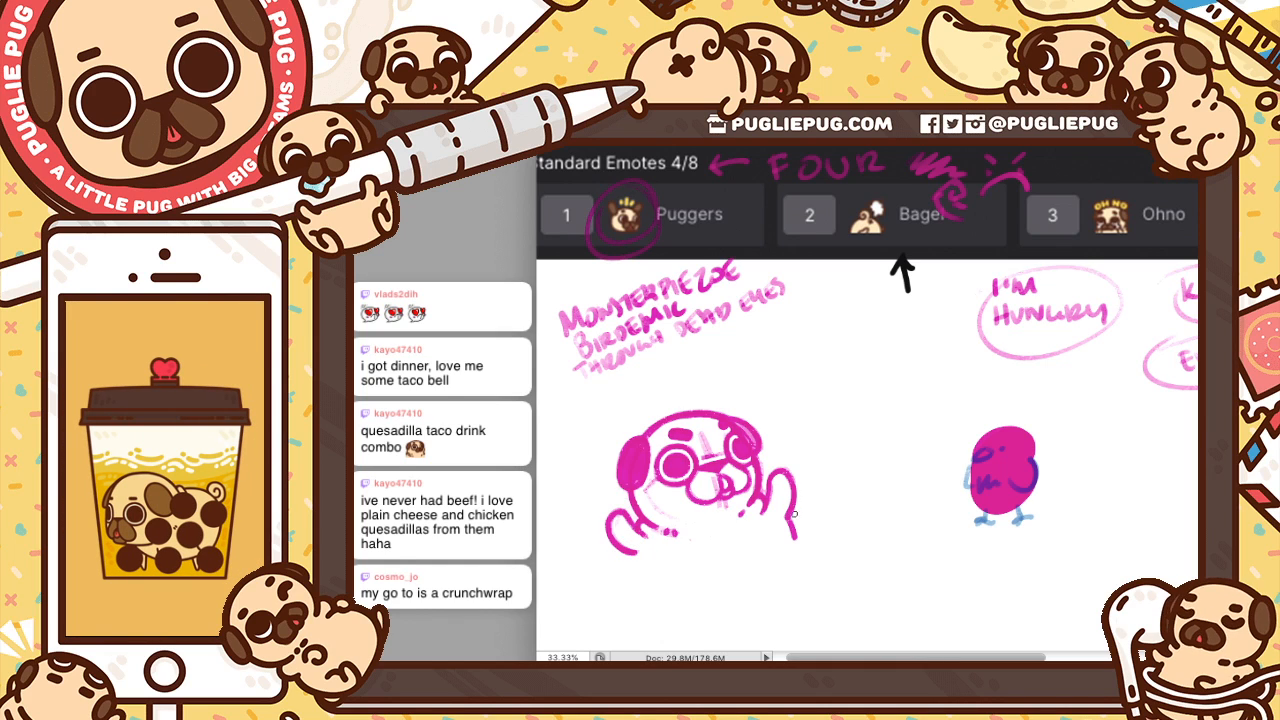
left_click_drag(796, 516, 781, 539)
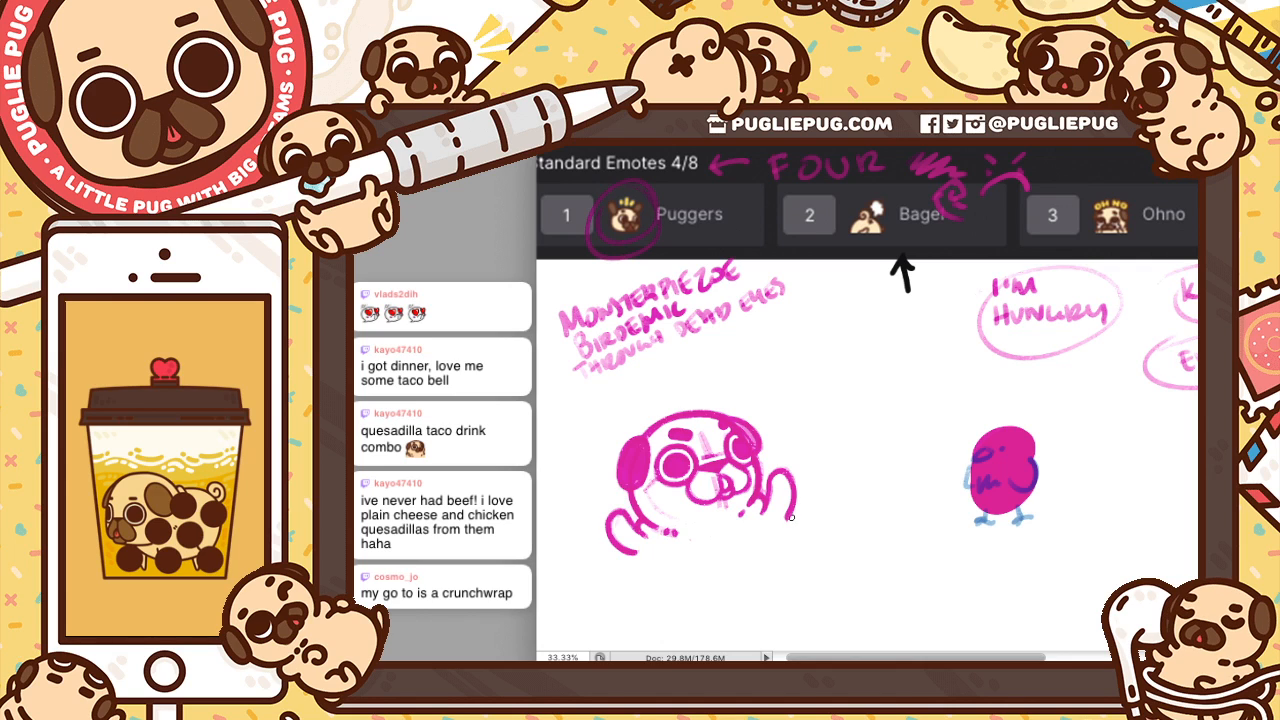
left_click_drag(790, 514, 785, 522)
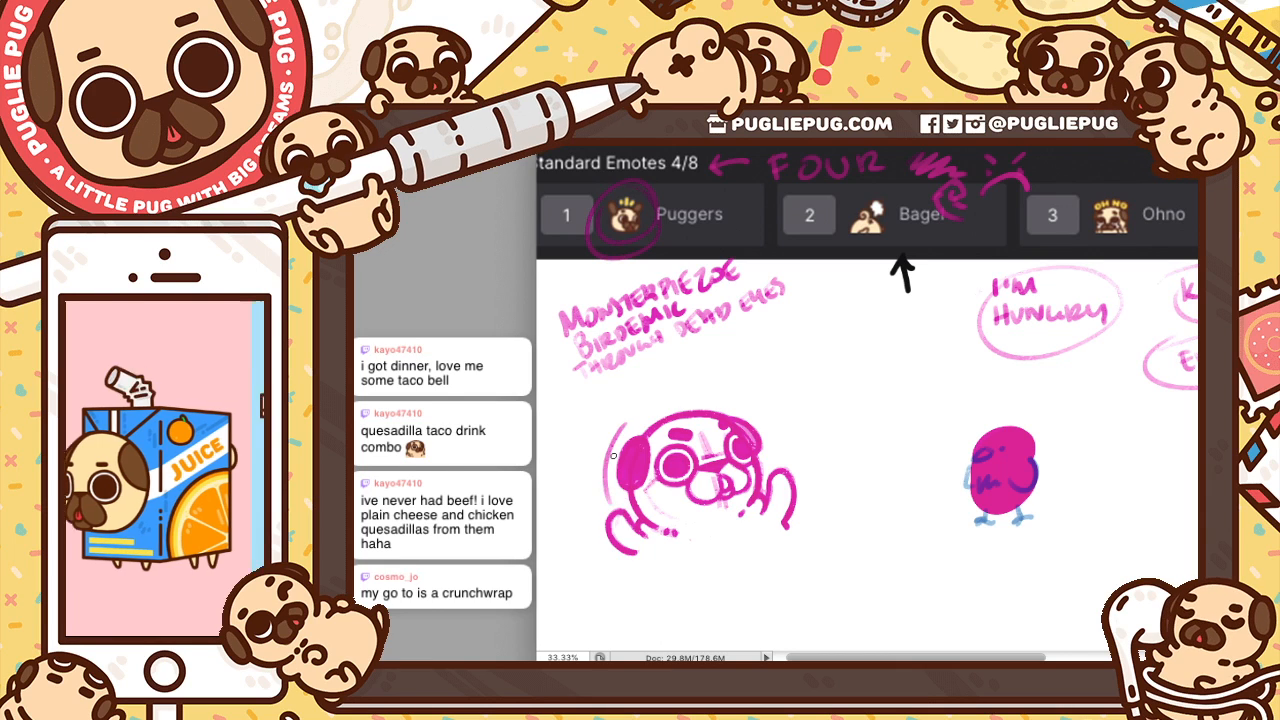
left_click_drag(616, 418, 603, 486)
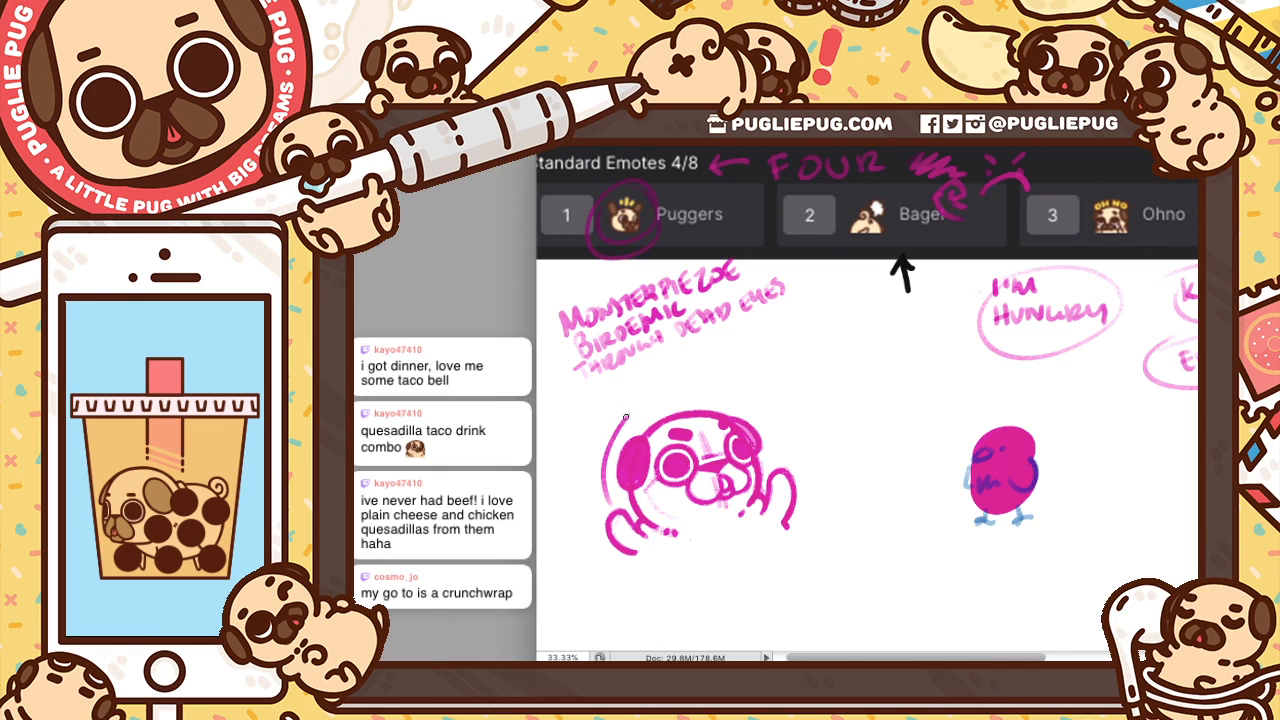
left_click_drag(622, 423, 660, 397)
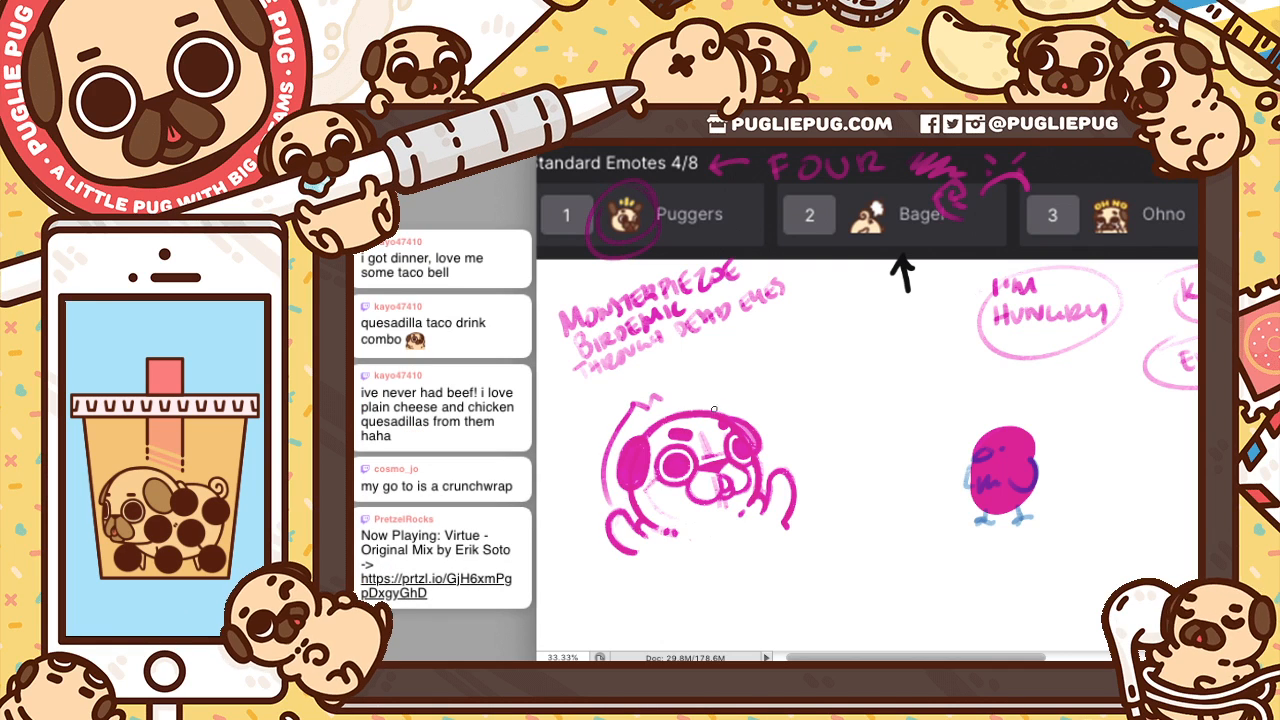
key("super+z")
key("super+z")
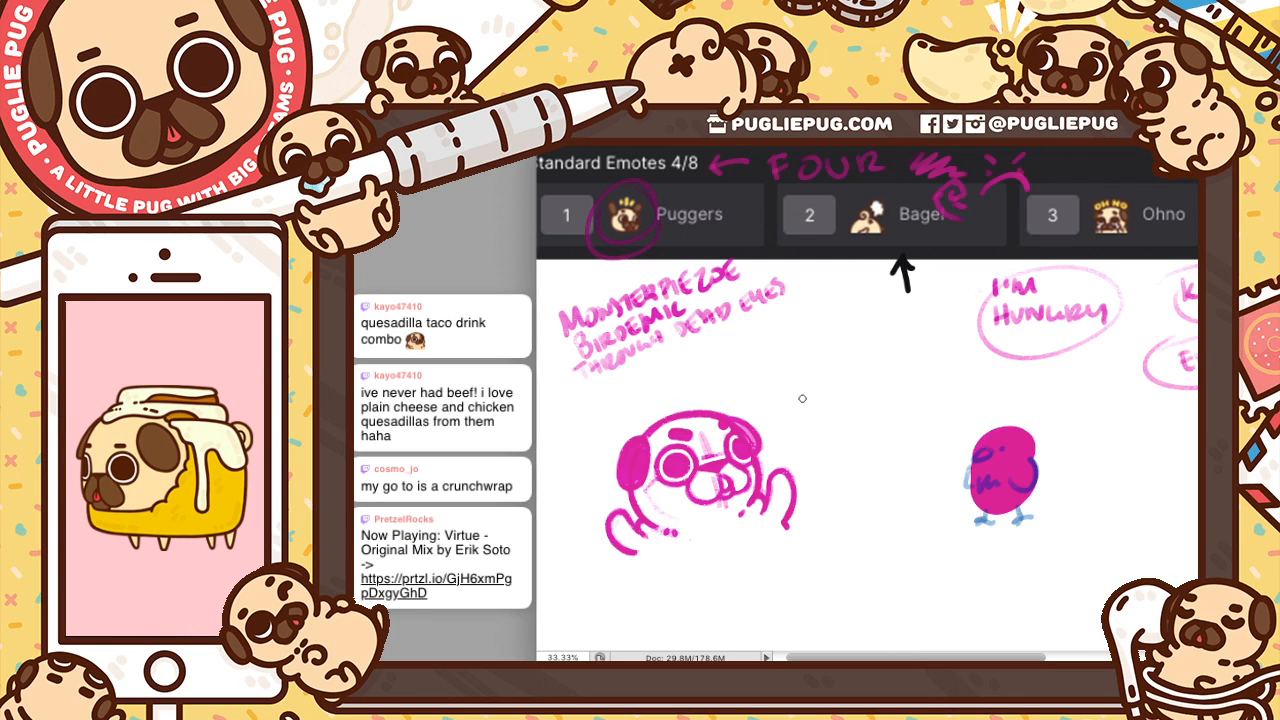
Draw two anger marks beside the right of the pug's head and a steam puff above its left ear
mouse_move(769, 401)
left_mouse_down()
mouse_move(754, 410)
mouse_move(772, 409)
mouse_move(759, 418)
mouse_move(770, 424)
left_mouse_up()
key("super+z")
key("super+z")
key("super+z")
key("super+z")
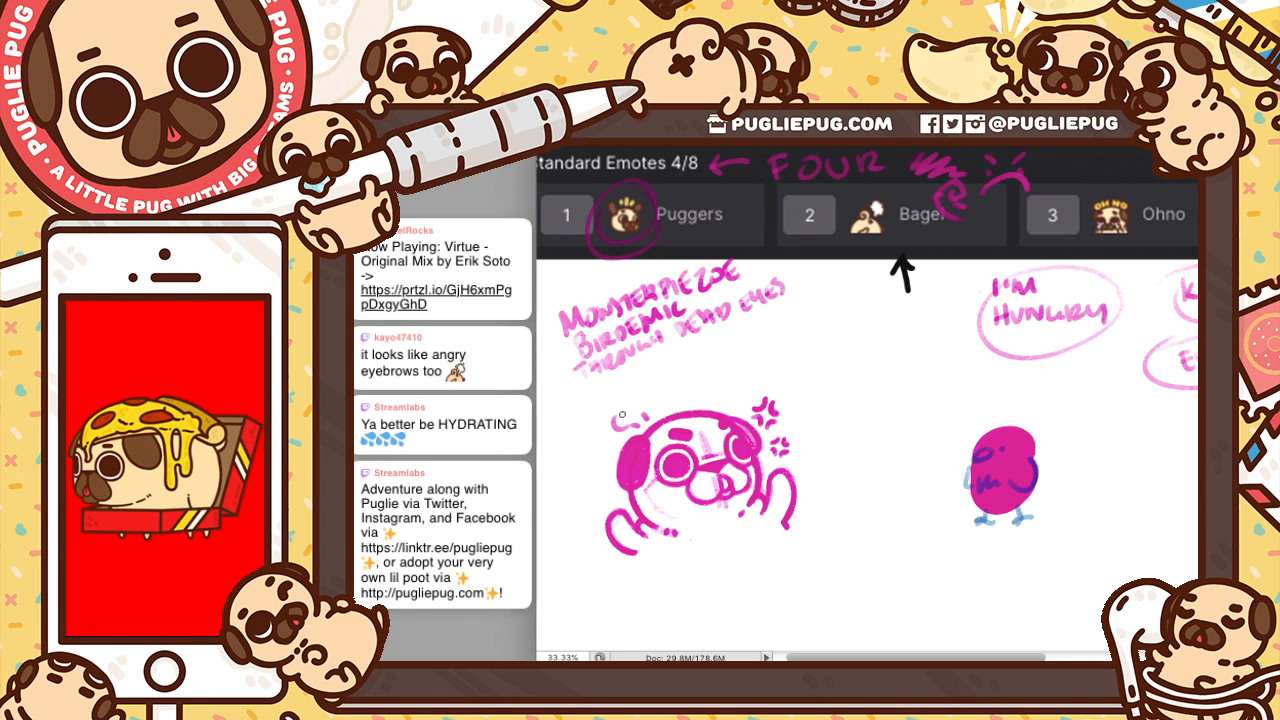
left_click_drag(617, 427, 640, 399)
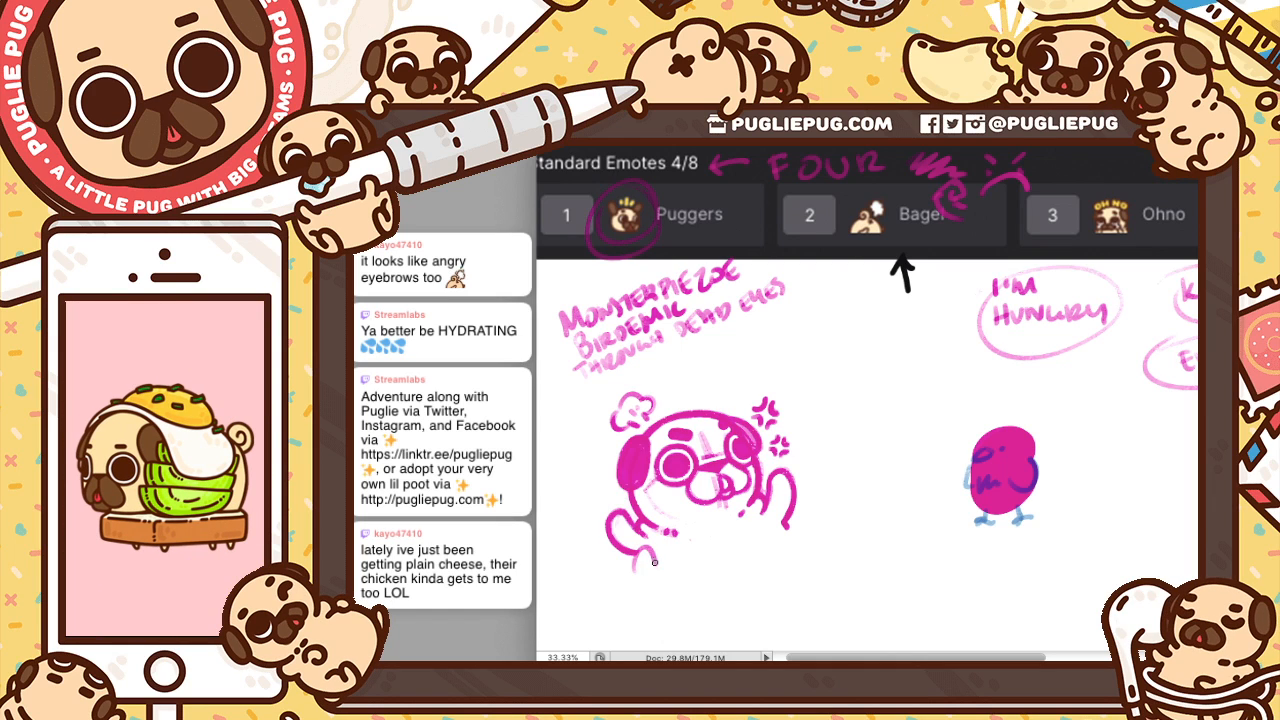
left_click_drag(659, 547, 719, 558)
mouse_move(703, 552)
left_mouse_down()
mouse_move(739, 553)
mouse_move(739, 531)
mouse_move(771, 556)
left_mouse_up()
left_click_drag(788, 532, 789, 551)
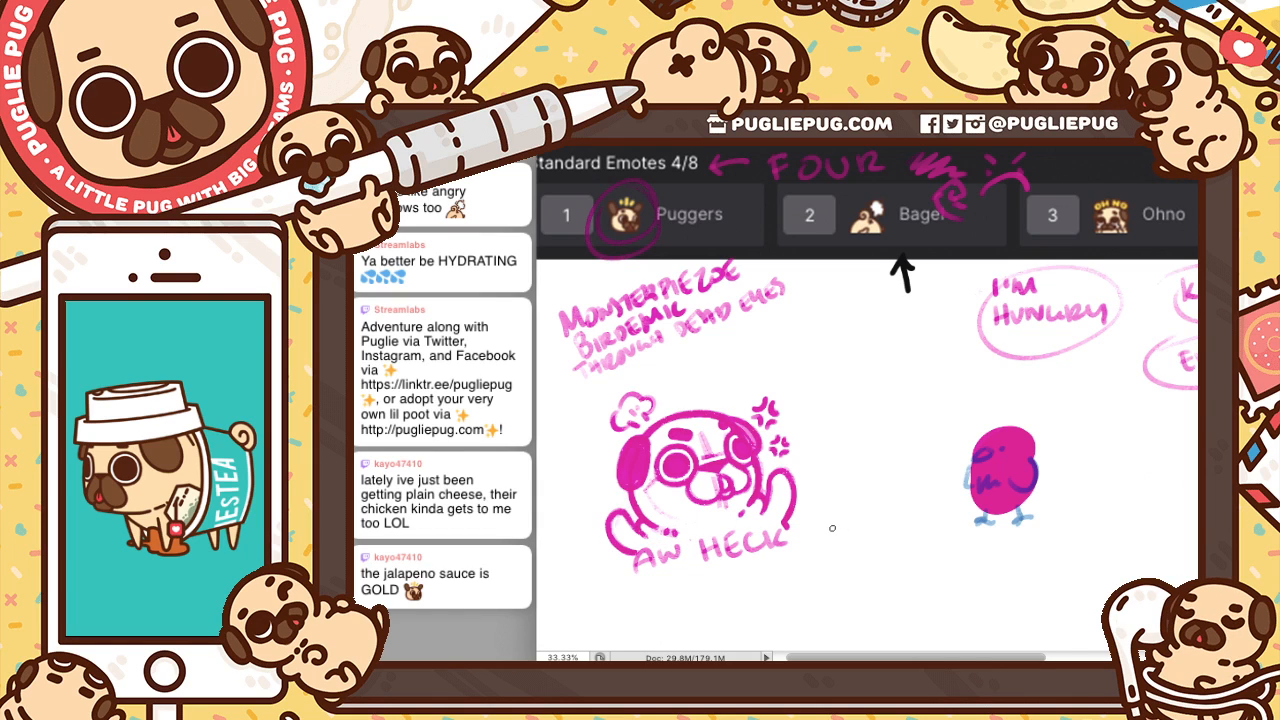
key("ctrl+z")
key("ctrl+z")
key("ctrl+z")
key("ctrl+z")
key("ctrl+z")
key("ctrl+z")
key("ctrl+z")
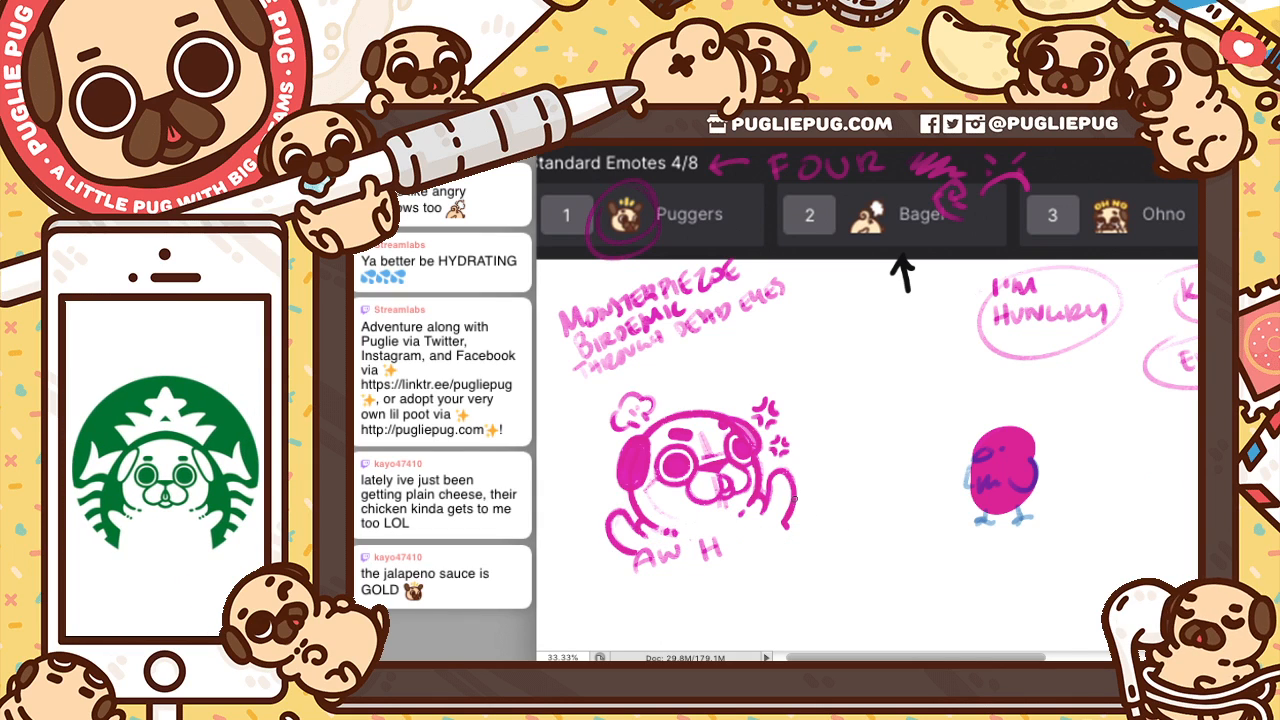
key("ctrl+z")
key("ctrl+z")
key("ctrl+z")
key("ctrl+z")
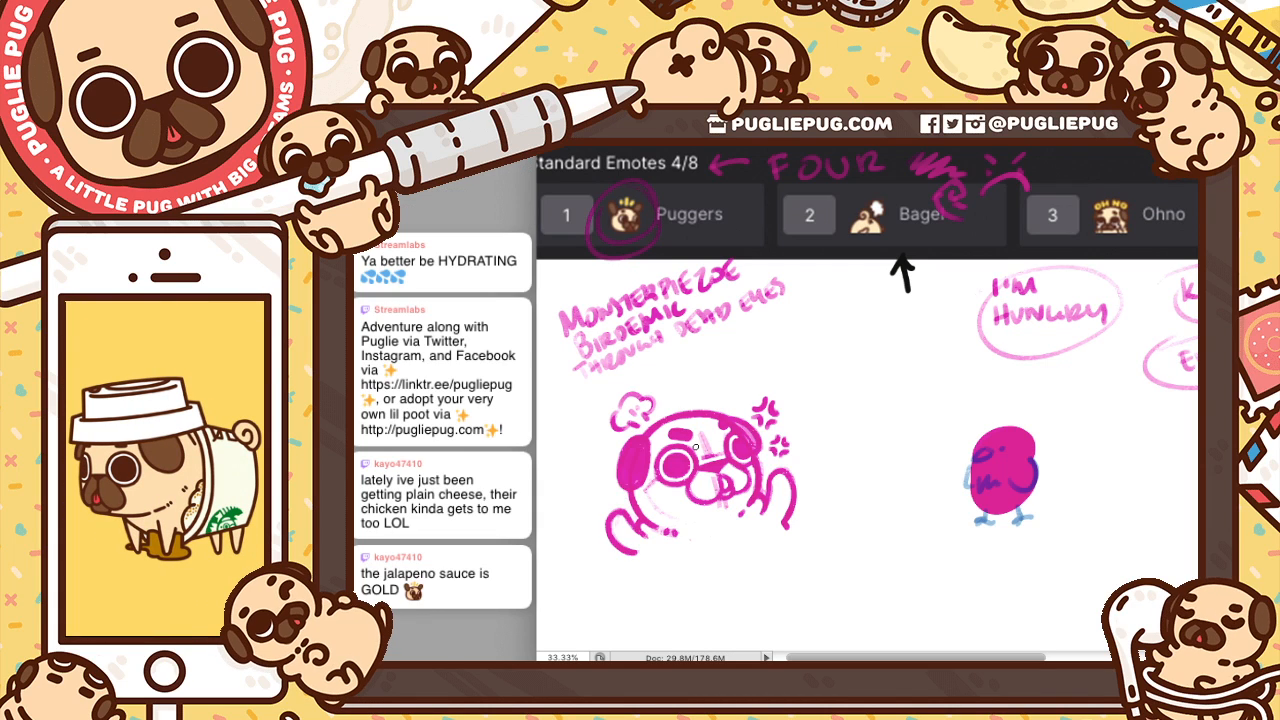
left_click_drag(632, 551, 638, 552)
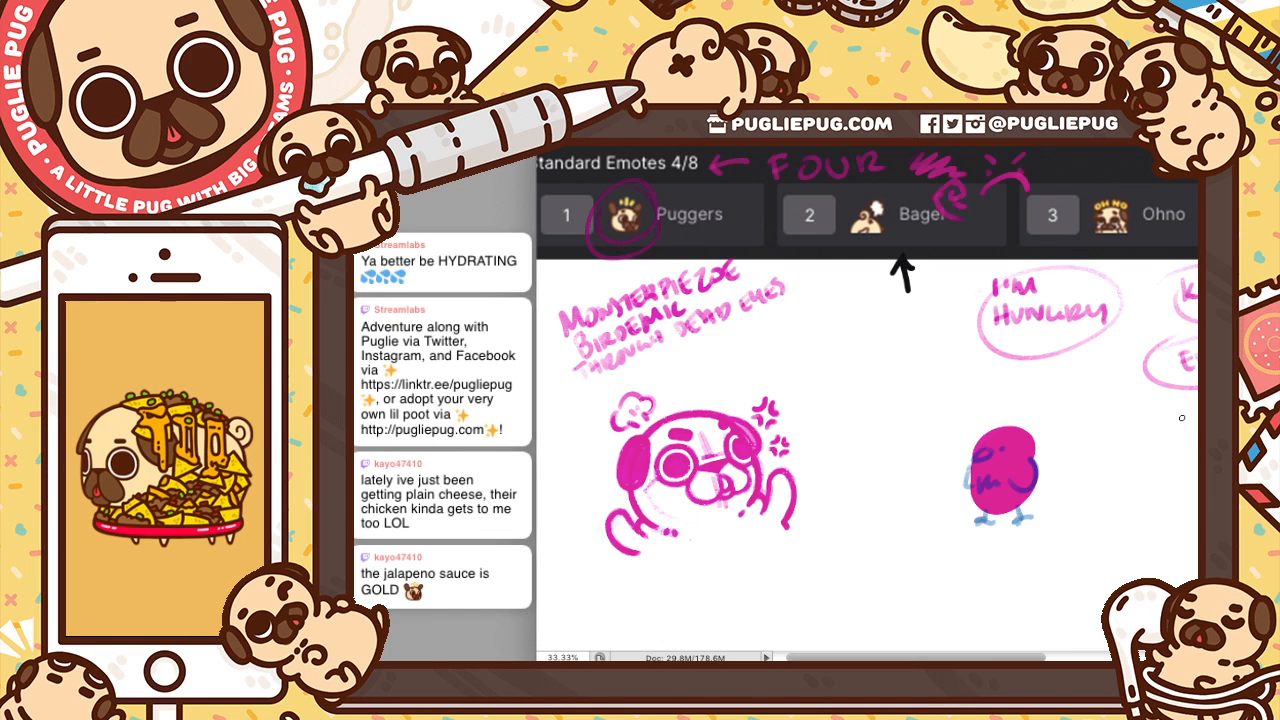
Delete the small magenta and blue bird doodle beside the pug sketch
scroll(995, 379, "down", 3)
mouse_move(995, 379)
left_mouse_down()
mouse_move(968, 453)
mouse_move(983, 477)
mouse_move(1016, 385)
mouse_move(1048, 420)
left_mouse_up()
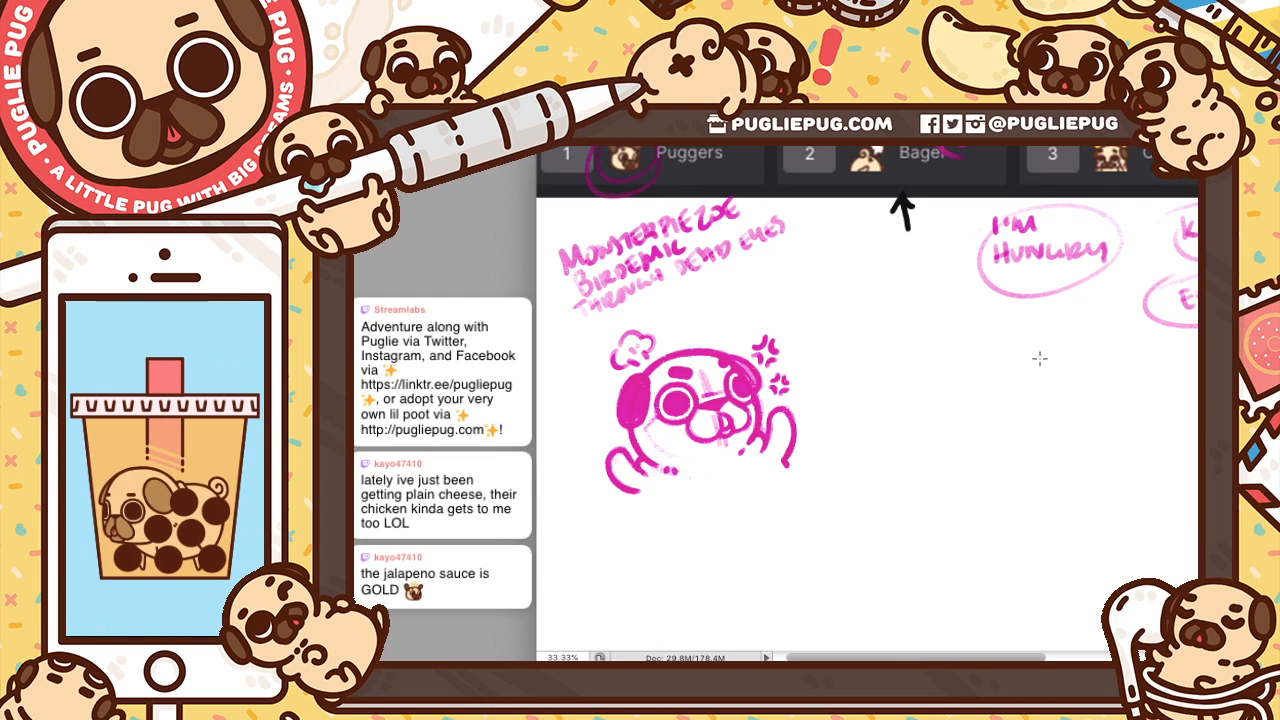
Duplicate the pug sketch with its steam puff and anger marks to the right and extend the copy's outer arm
mouse_move(750, 304)
left_mouse_down()
mouse_move(774, 523)
mouse_move(571, 443)
mouse_move(611, 337)
mouse_move(652, 310)
mouse_move(700, 308)
left_mouse_up()
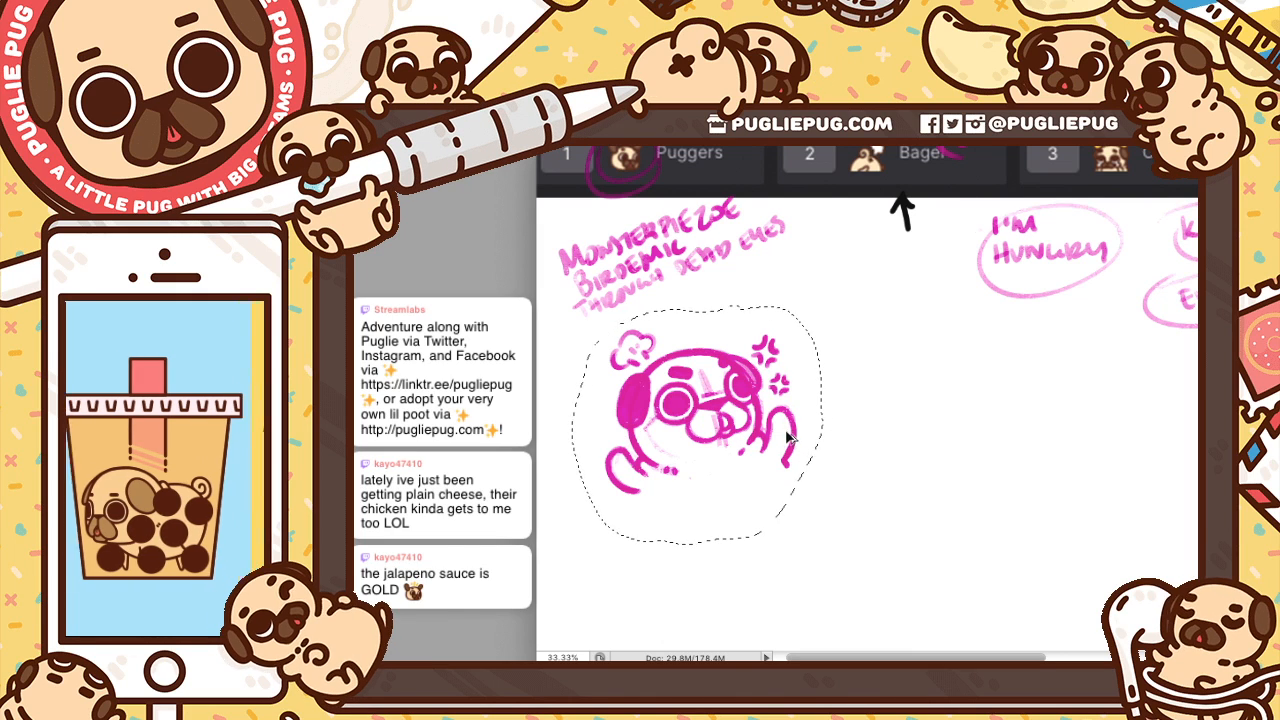
mouse_move(800, 438)
left_mouse_down()
mouse_move(1012, 436)
mouse_move(997, 428)
left_mouse_up()
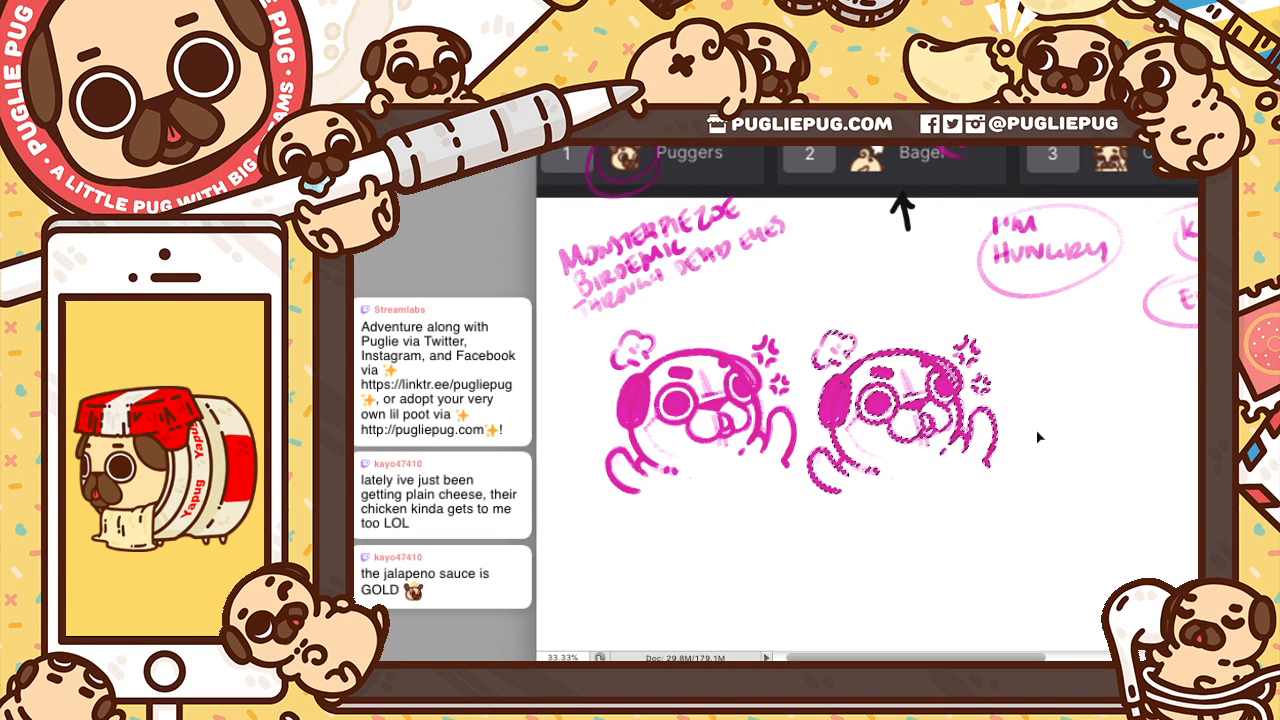
key("ctrl+d")
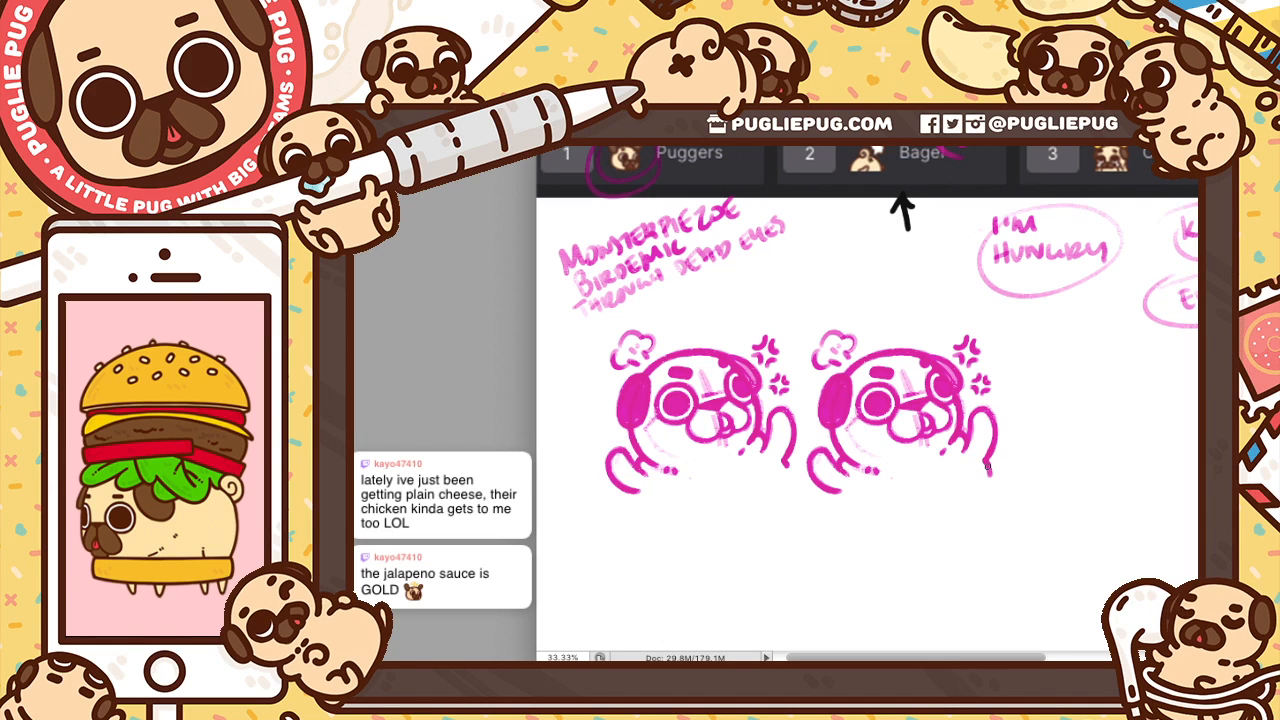
key("super+z")
mouse_move(987, 464)
left_mouse_down()
mouse_move(1002, 483)
mouse_move(991, 478)
left_mouse_up()
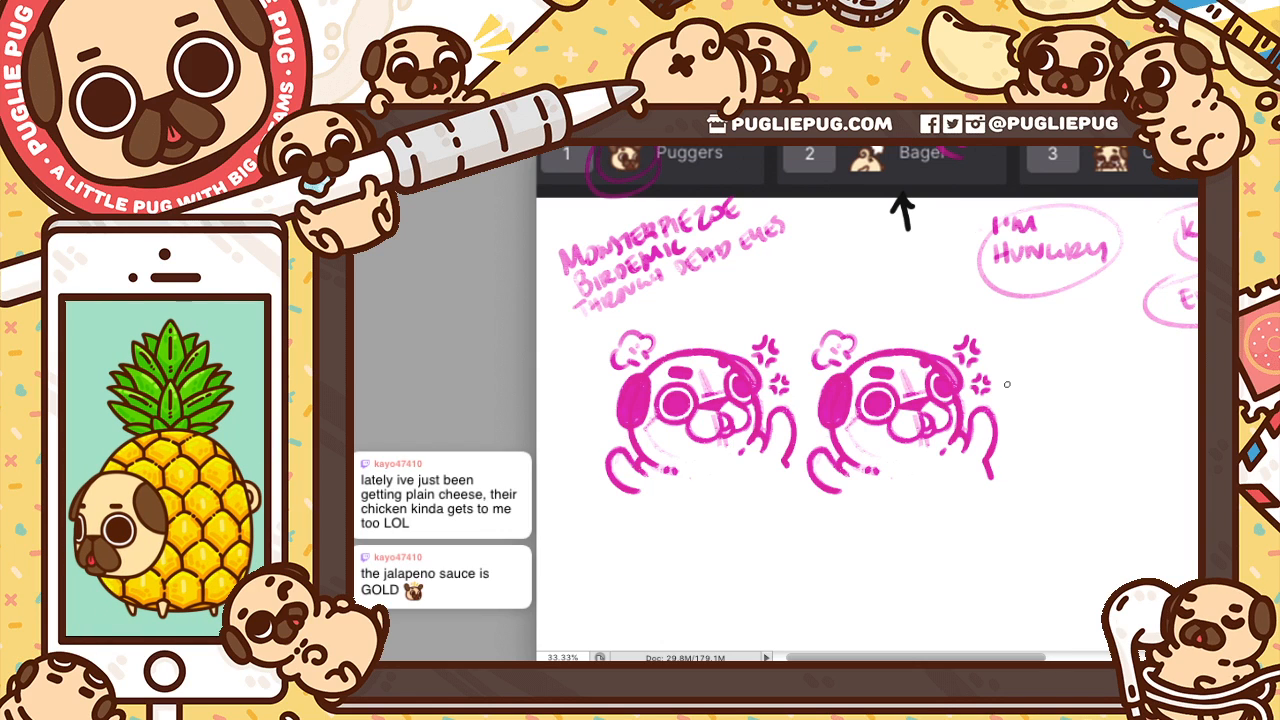
Hand-letter "AW HECK" in magenta beneath the copied pug, redoing strokes until the letters look clean
left_click_drag(841, 508, 900, 494)
key("super+z")
key("super+z")
key("super+z")
key("super+z")
left_click_drag(913, 494, 925, 507)
left_click_drag(912, 499, 926, 497)
left_click_drag(937, 488, 948, 503)
left_click_drag(965, 487, 980, 503)
mouse_move(997, 487)
left_mouse_down()
mouse_move(999, 502)
mouse_move(970, 501)
mouse_move(981, 506)
left_mouse_up()
key("super+z")
key("super+z")
key("super+z")
key("super+z")
key("super+z")
mouse_move(998, 487)
left_mouse_down()
mouse_move(1002, 503)
mouse_move(980, 503)
left_mouse_up()
key("super+z")
key("super+z")
key("super+z")
key("super+z")
left_click_drag(996, 485, 1000, 502)
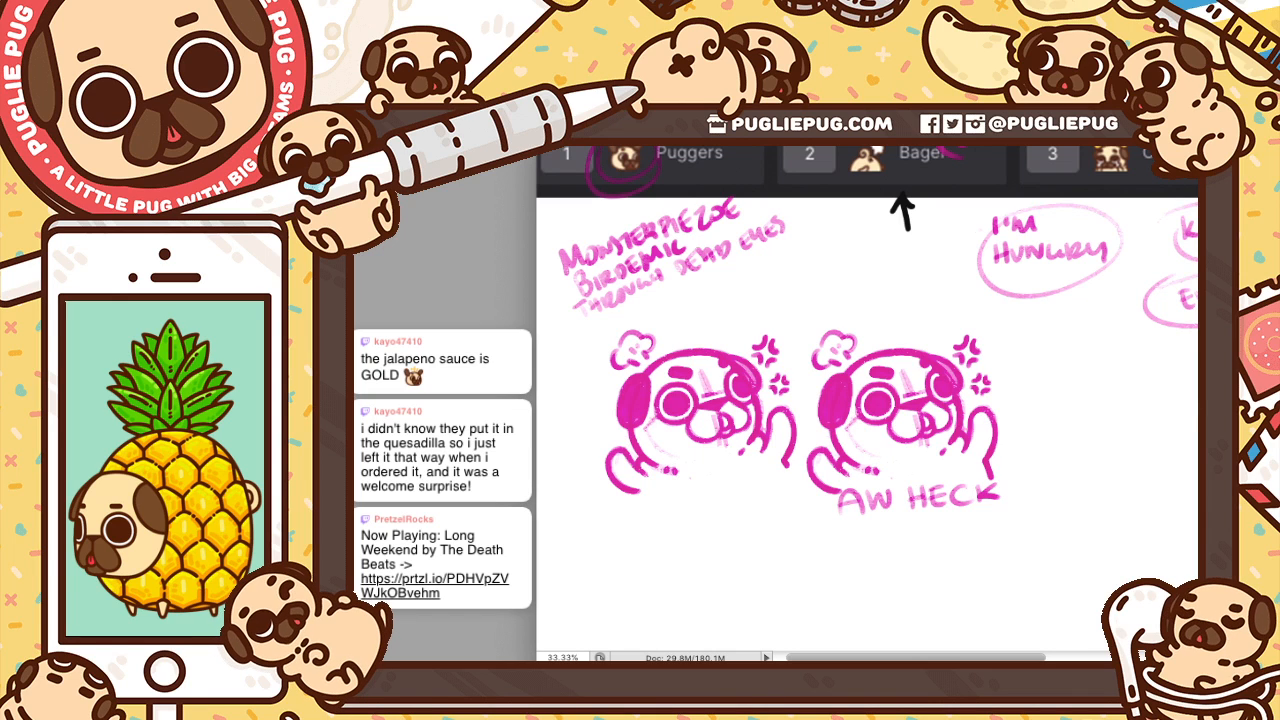
Try nudging the "AW HECK" lettering slightly sideways beneath the copied pug
scroll(1070, 430, "down", 1)
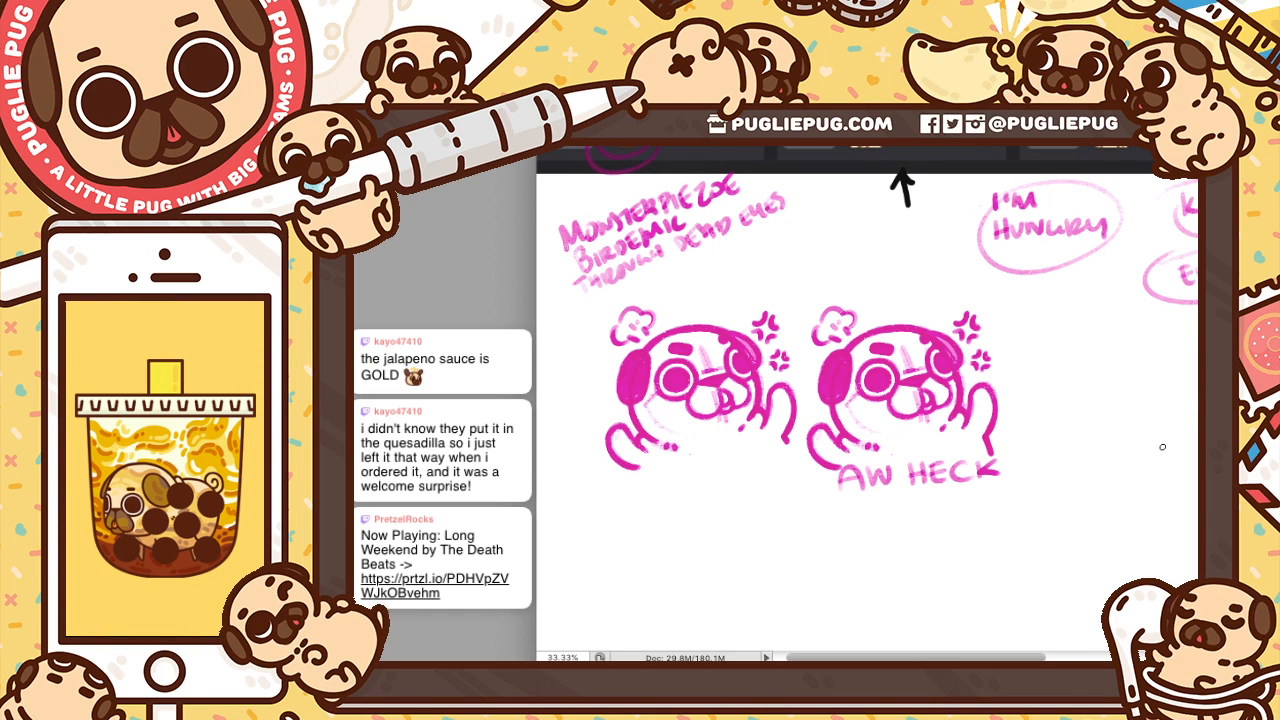
mouse_move(835, 480)
left_mouse_down()
mouse_move(880, 454)
mouse_move(1003, 458)
mouse_move(1004, 484)
mouse_move(837, 484)
left_mouse_up()
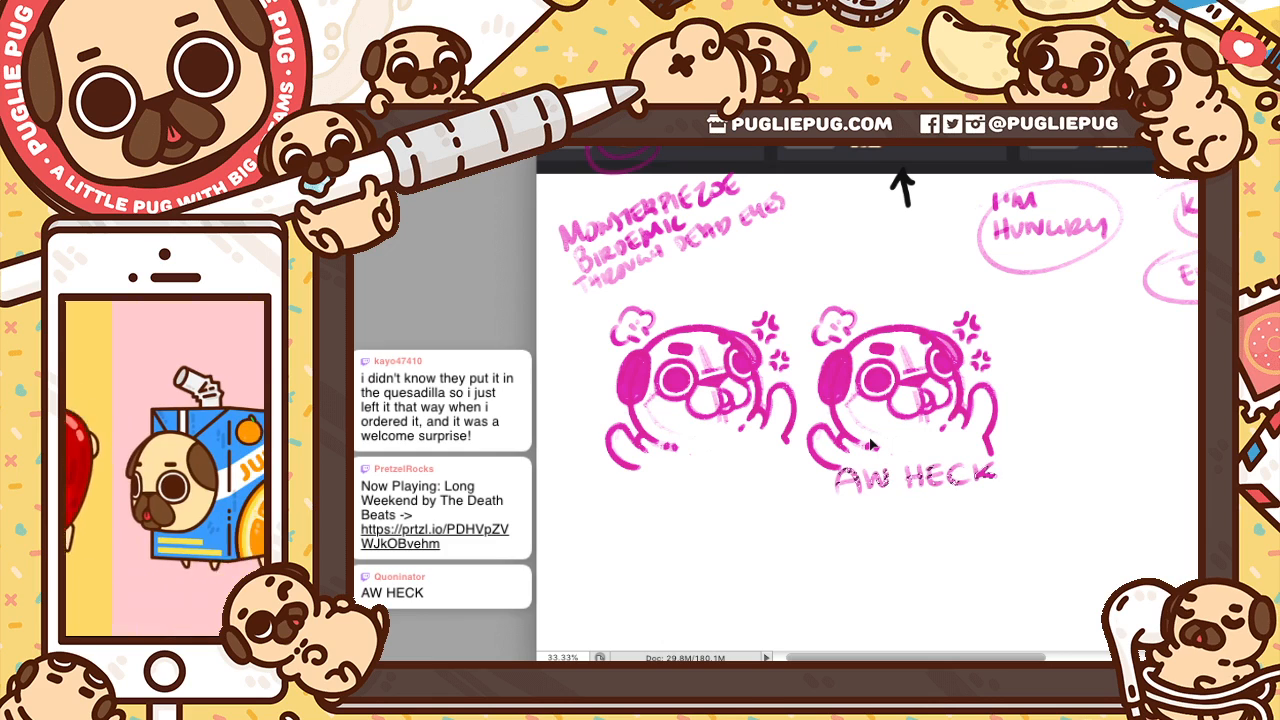
key("shift+Right")
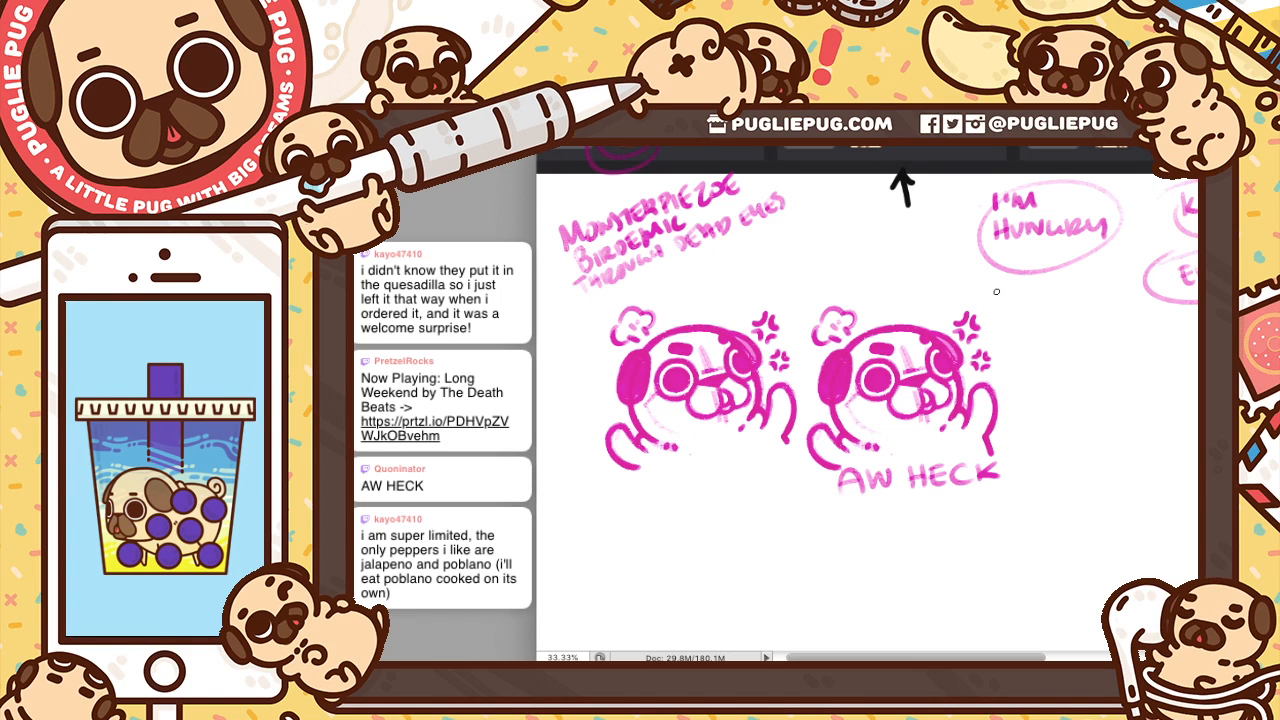
Select both pug sketches together with the "AW HECK" lettering and move them slightly left
mouse_move(1015, 303)
left_mouse_down()
mouse_move(1052, 423)
mouse_move(941, 547)
mouse_move(710, 496)
left_mouse_up()
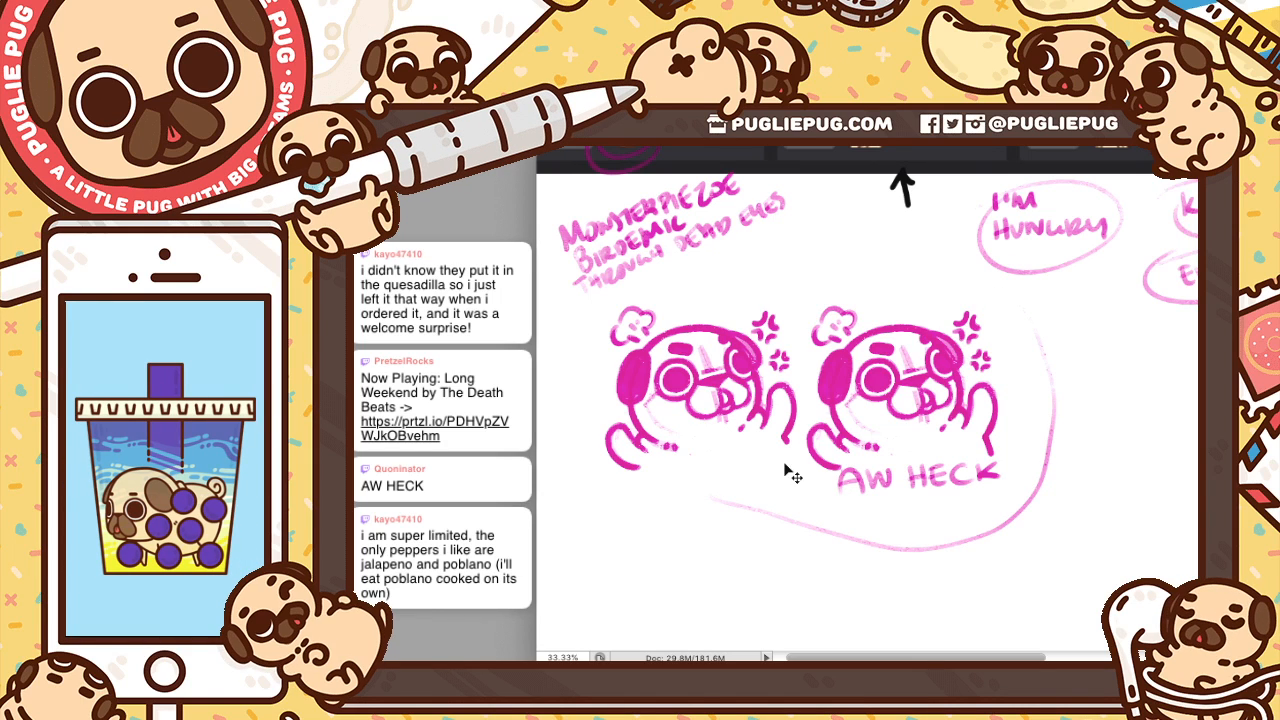
key("ctrl+z")
mouse_move(1008, 302)
left_mouse_down()
mouse_move(1048, 396)
mouse_move(792, 559)
mouse_move(584, 483)
mouse_move(568, 406)
mouse_move(574, 327)
mouse_move(604, 307)
mouse_move(716, 277)
mouse_move(929, 277)
left_mouse_up()
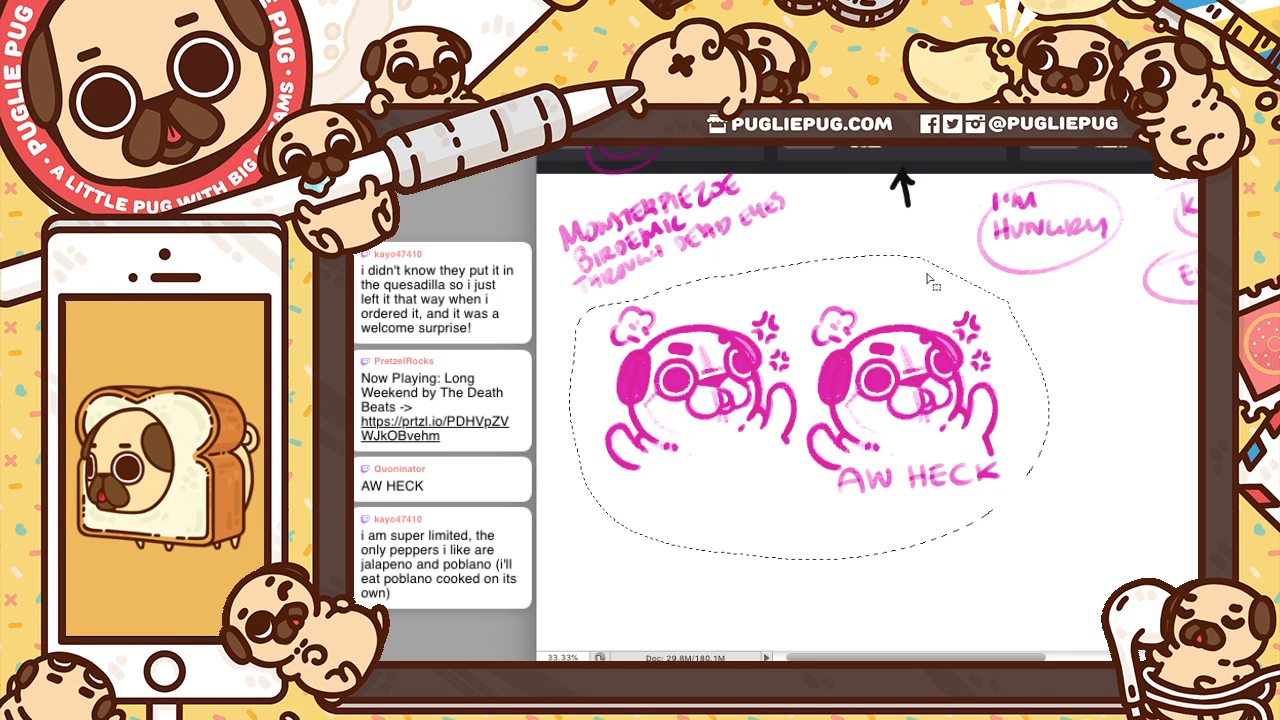
left_click_drag(956, 428, 909, 432)
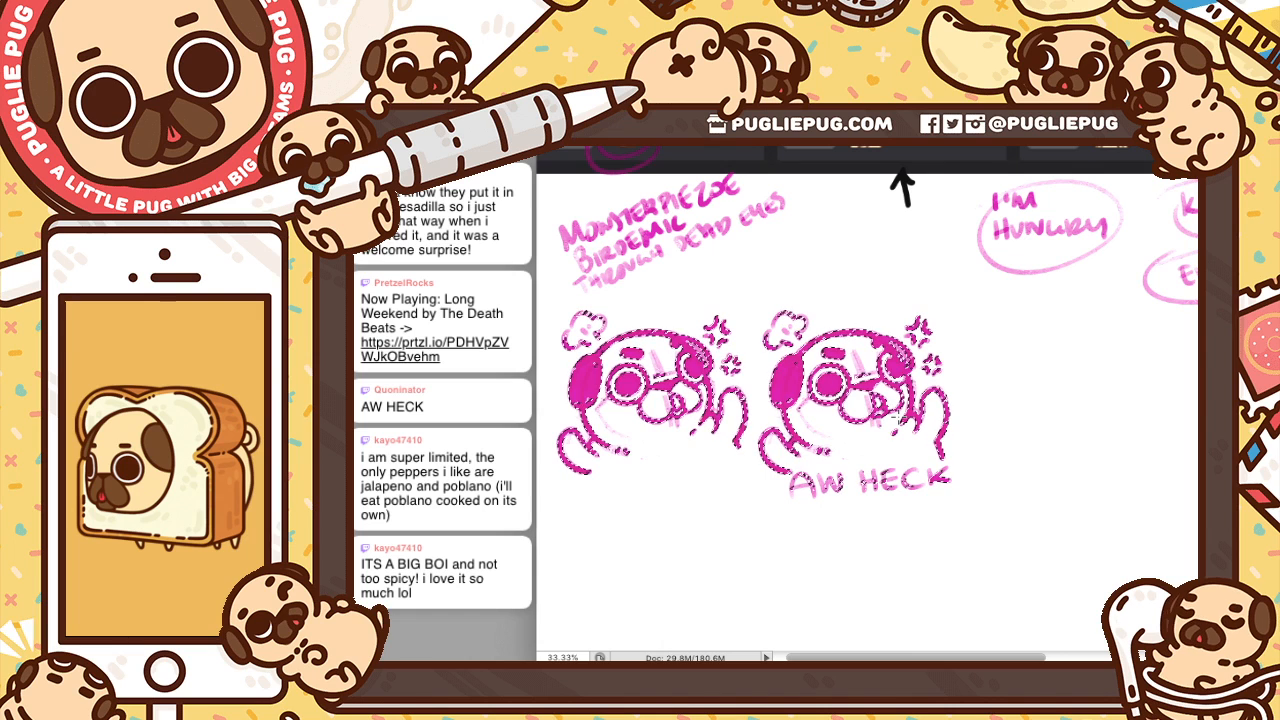
key("ctrl+d")
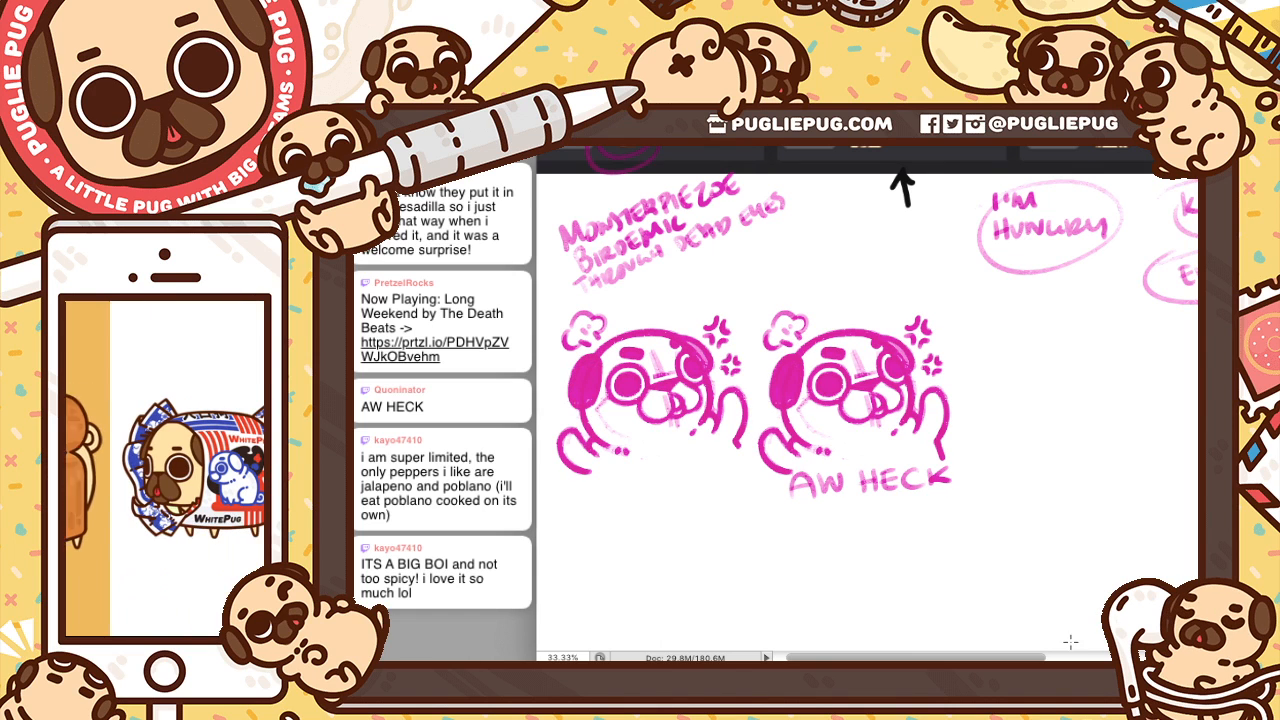
left_click_drag(984, 658, 940, 657)
left_click_drag(930, 175, 930, 260)
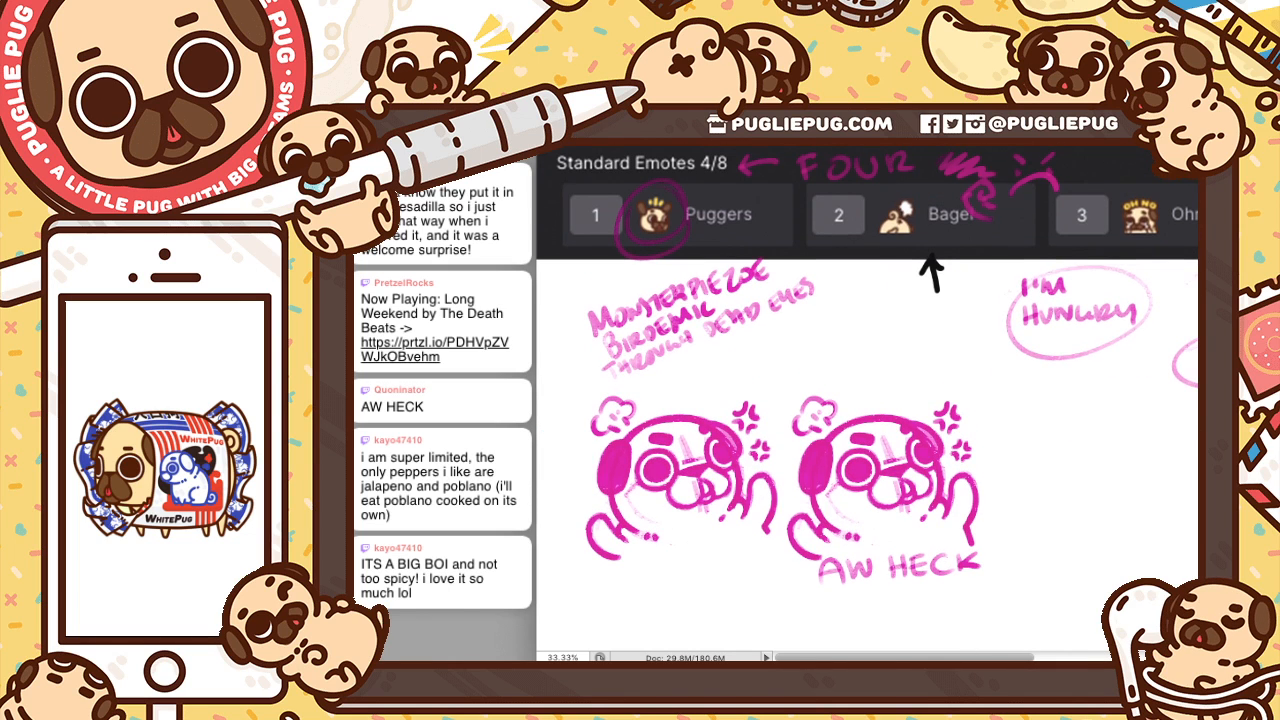
mouse_move(975, 657)
left_mouse_down()
mouse_move(1066, 645)
mouse_move(880, 645)
mouse_move(1100, 640)
left_mouse_up()
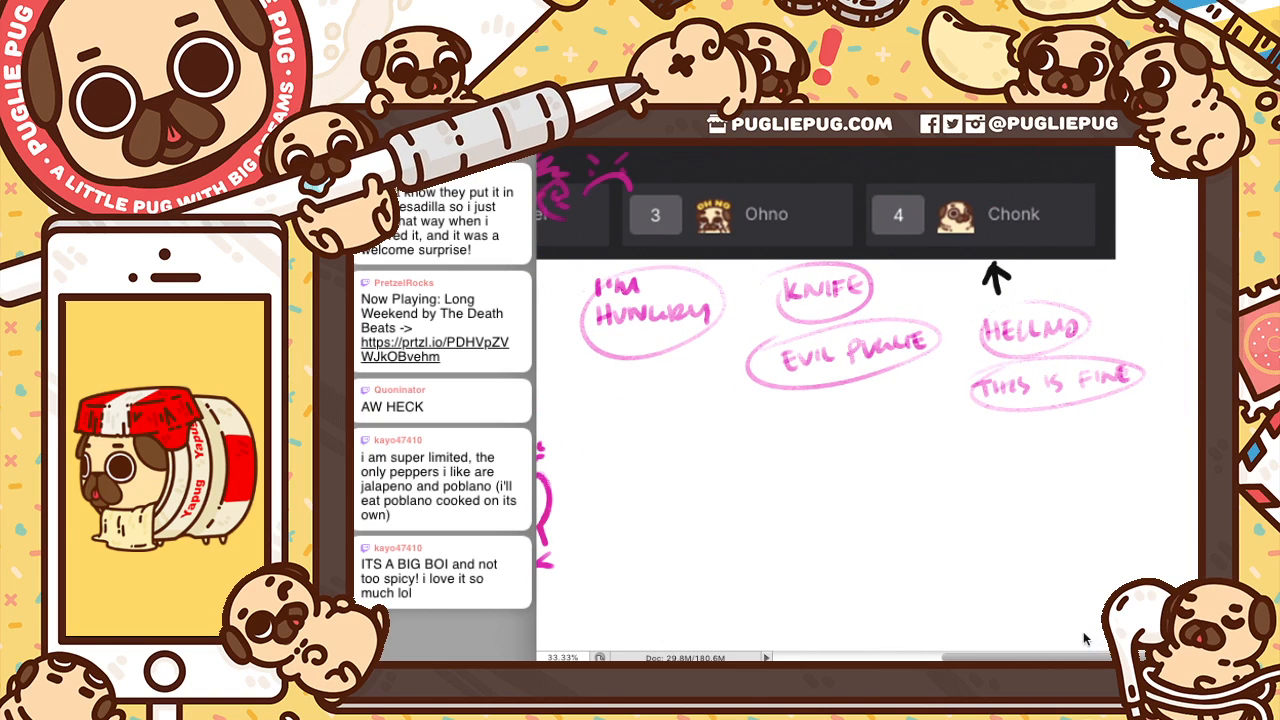
left_click_drag(1085, 642, 830, 633)
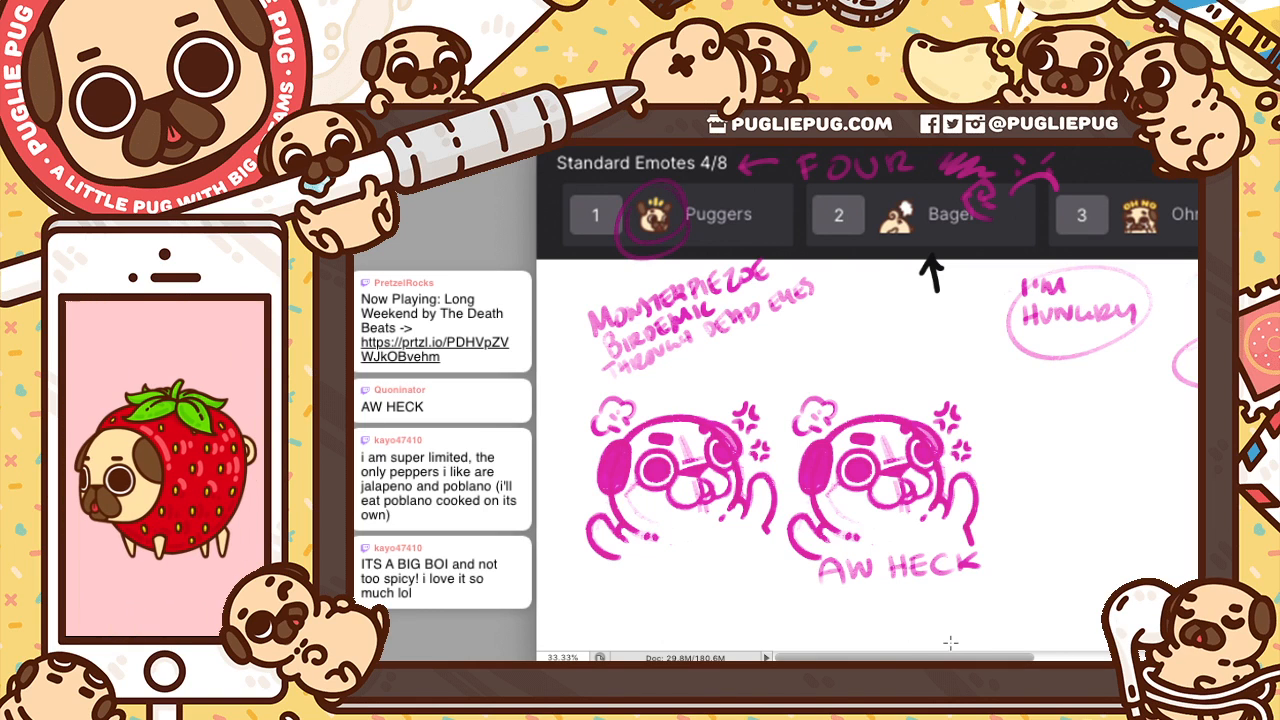
Examine the handwritten emote ideas along the canvas and the blank area below the pug sketches
left_click_drag(993, 657, 1125, 657)
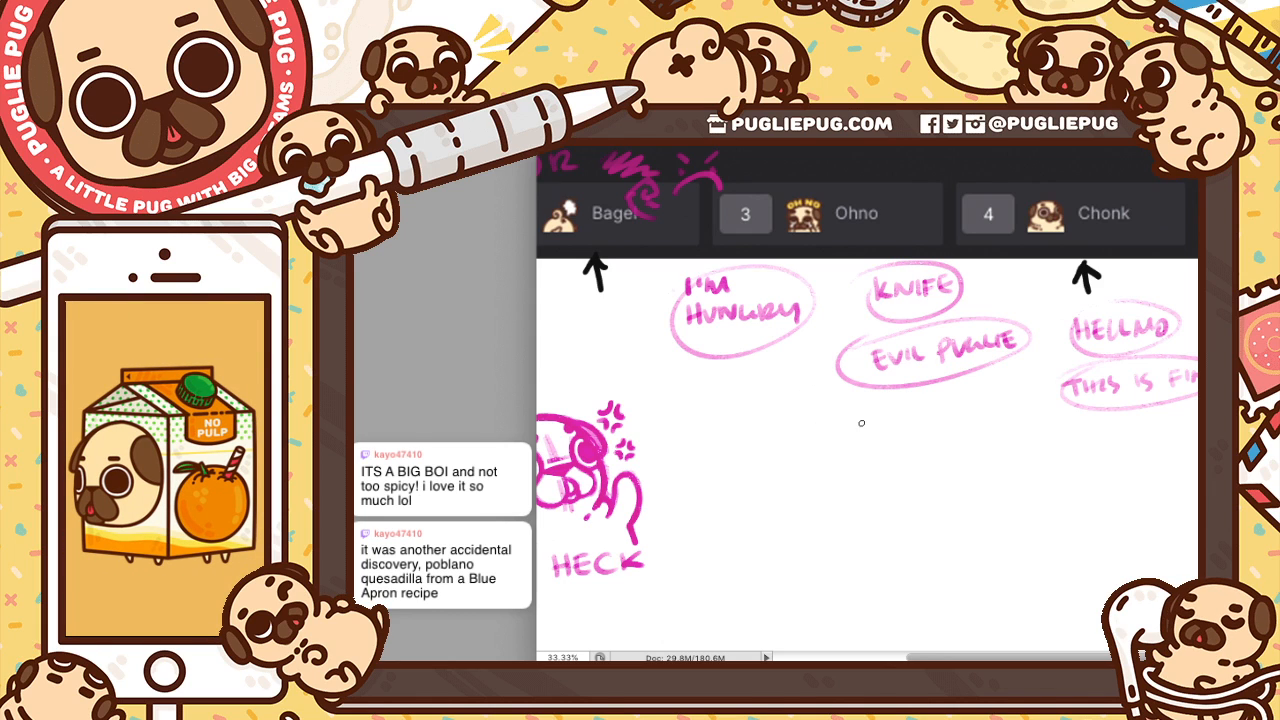
scroll(866, 360, "up", 1)
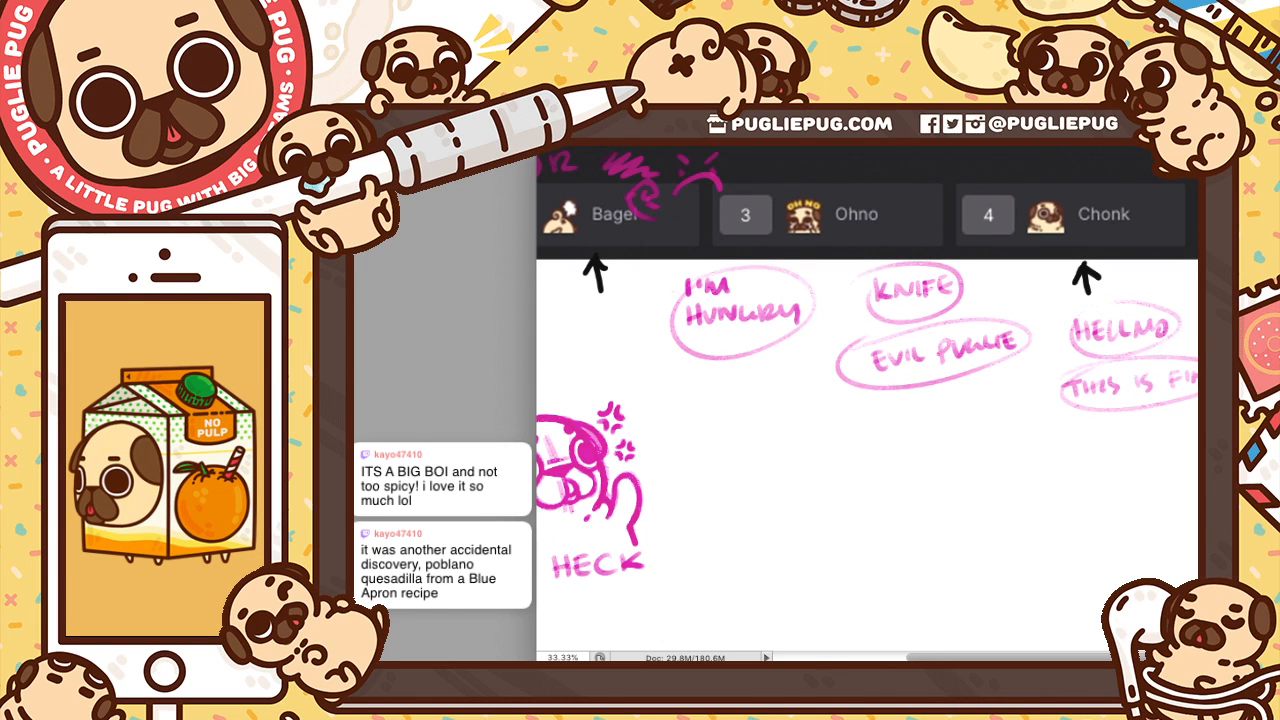
scroll(866, 450, "left", 5)
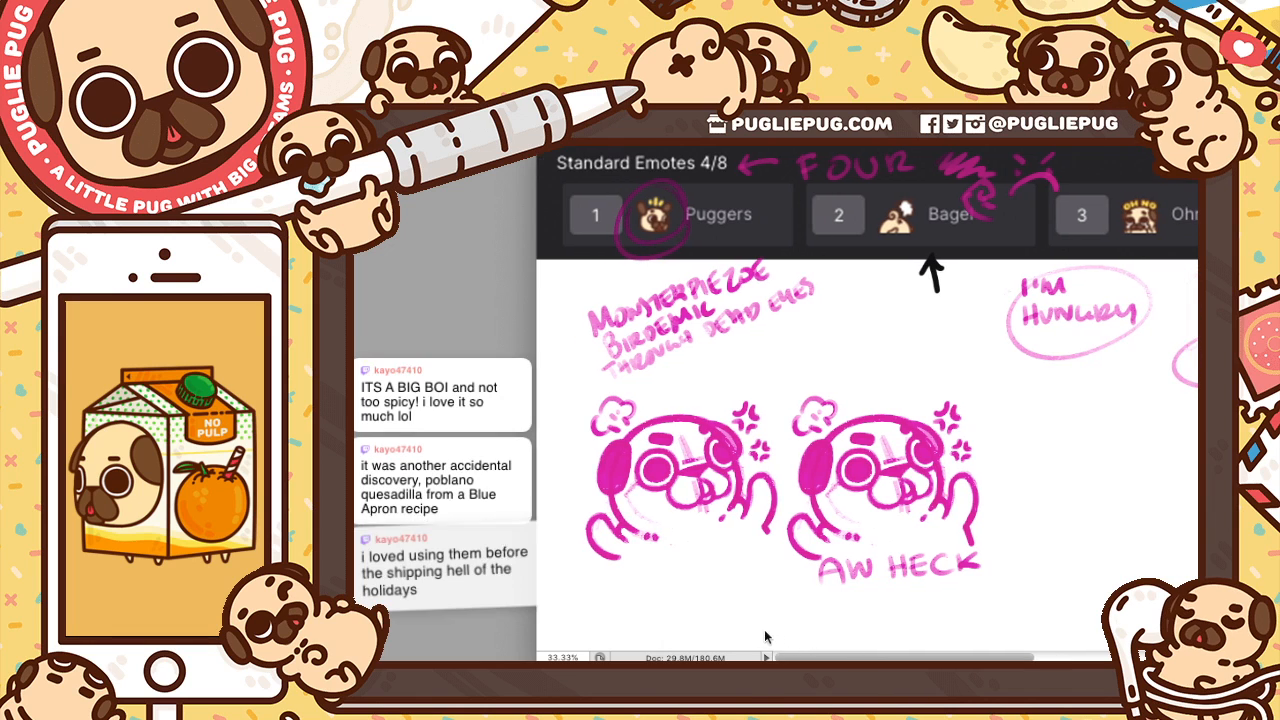
scroll(805, 646, "right", 1)
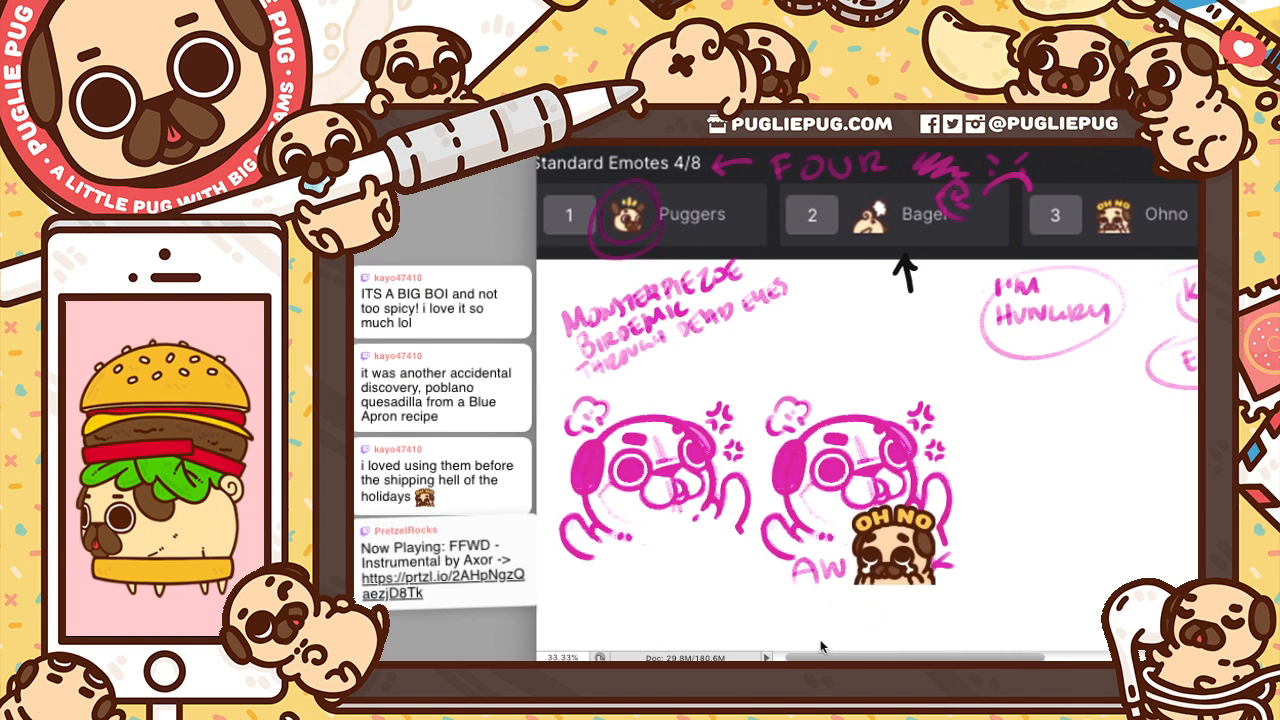
scroll(818, 648, "left", 1)
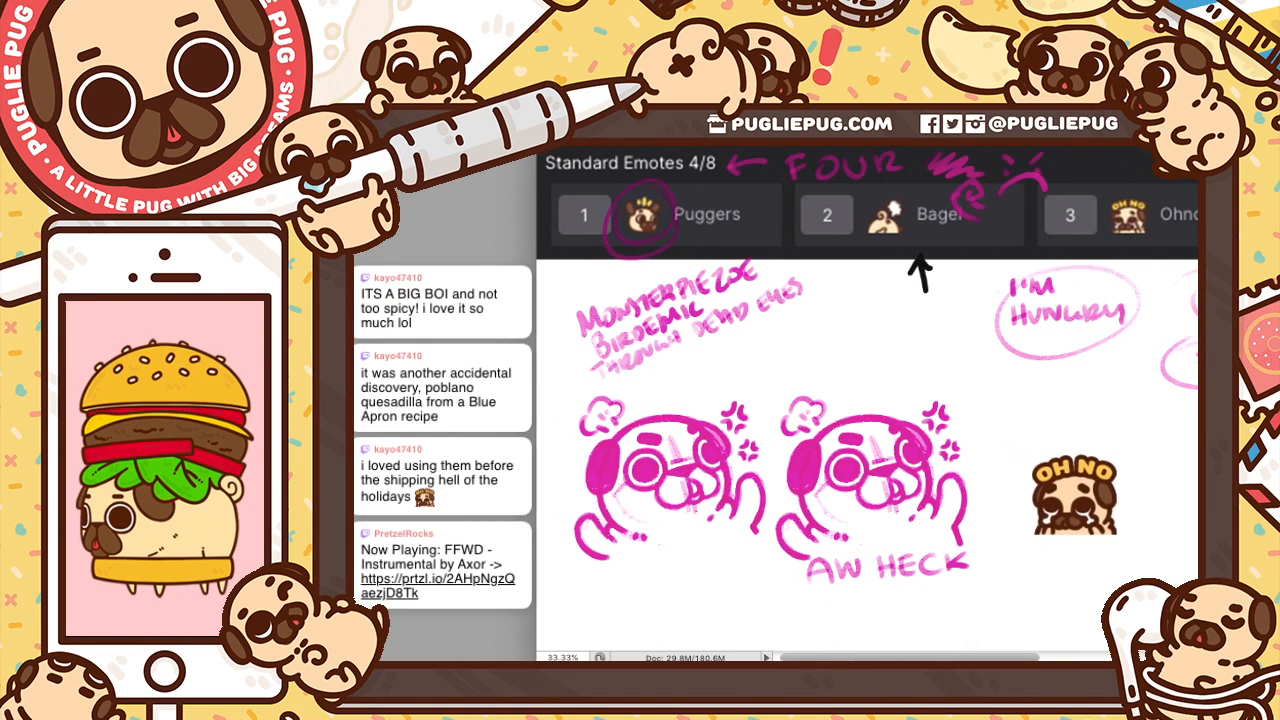
left_click_drag(850, 656, 986, 651)
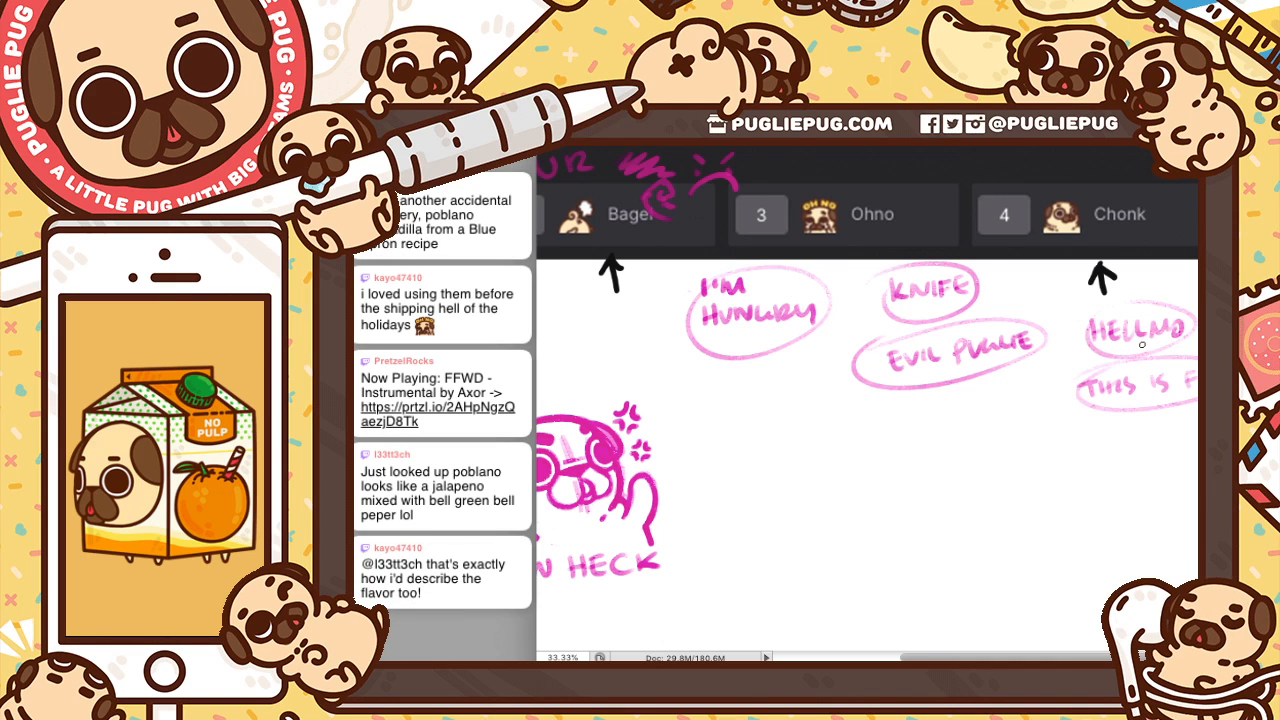
scroll(1141, 343, "down", 1)
scroll(867, 400, "up", 1)
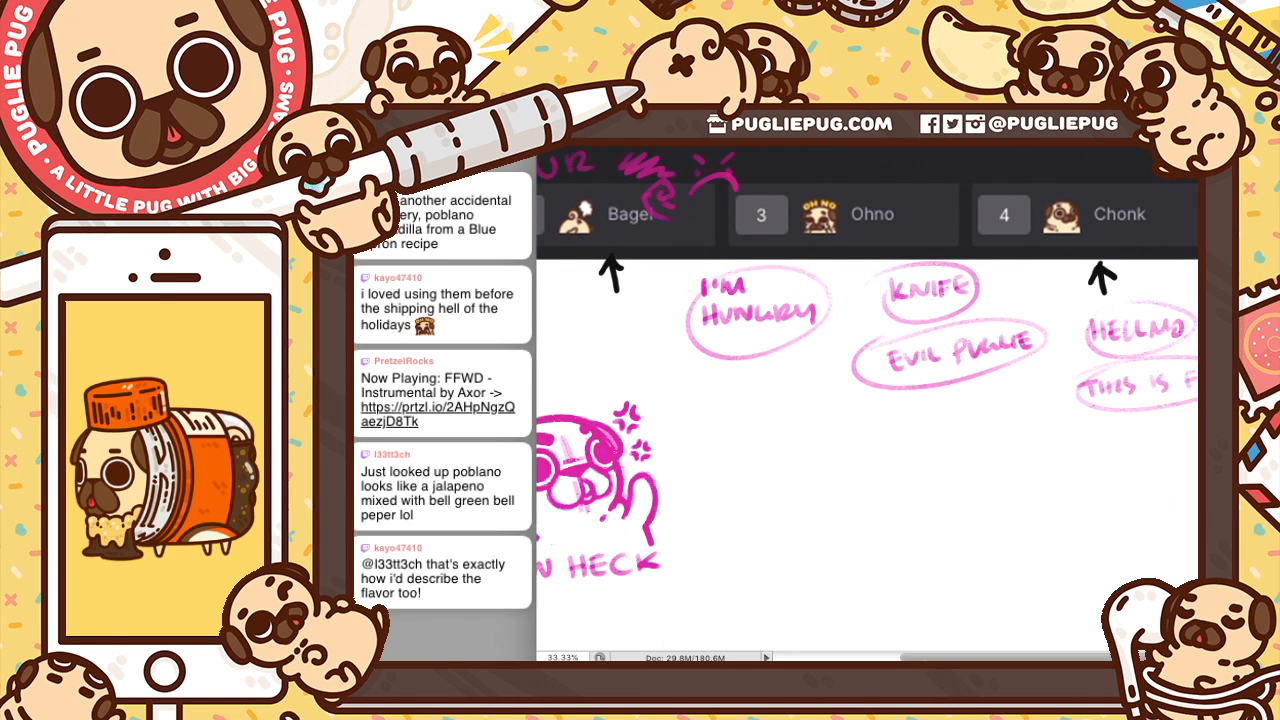
left_click_drag(937, 658, 808, 650)
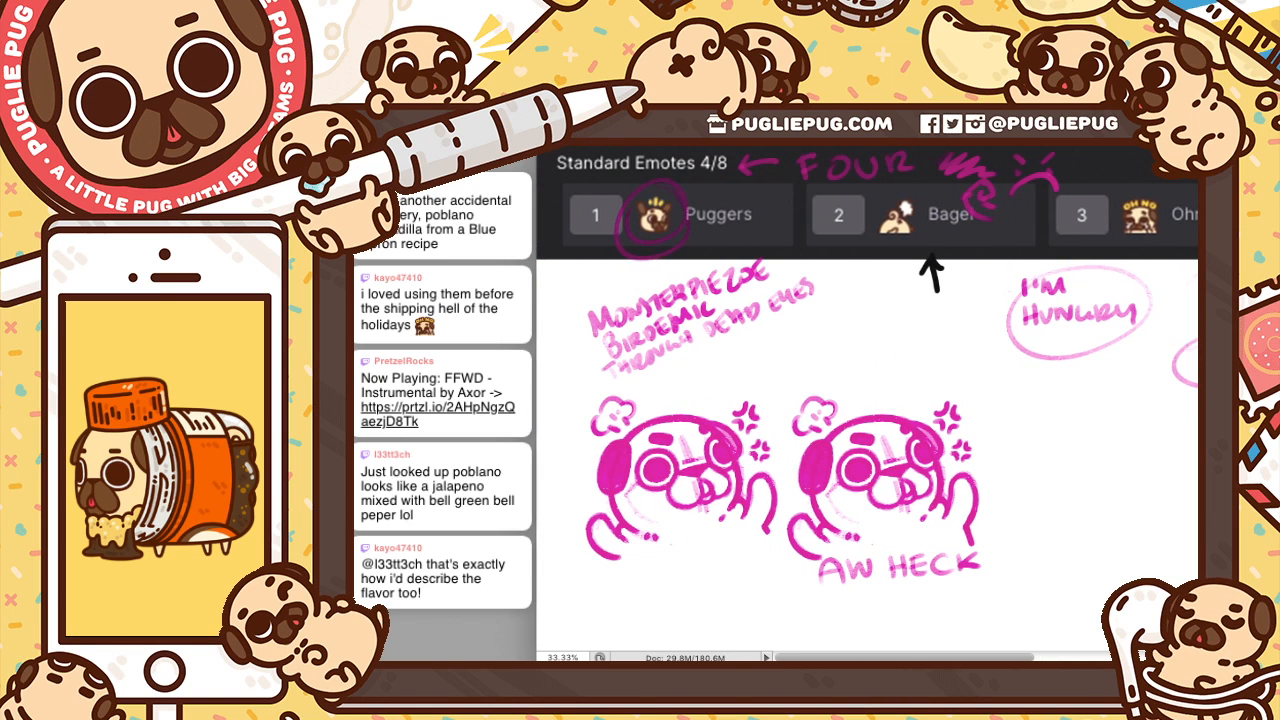
left_click_drag(1205, 336, 1205, 384)
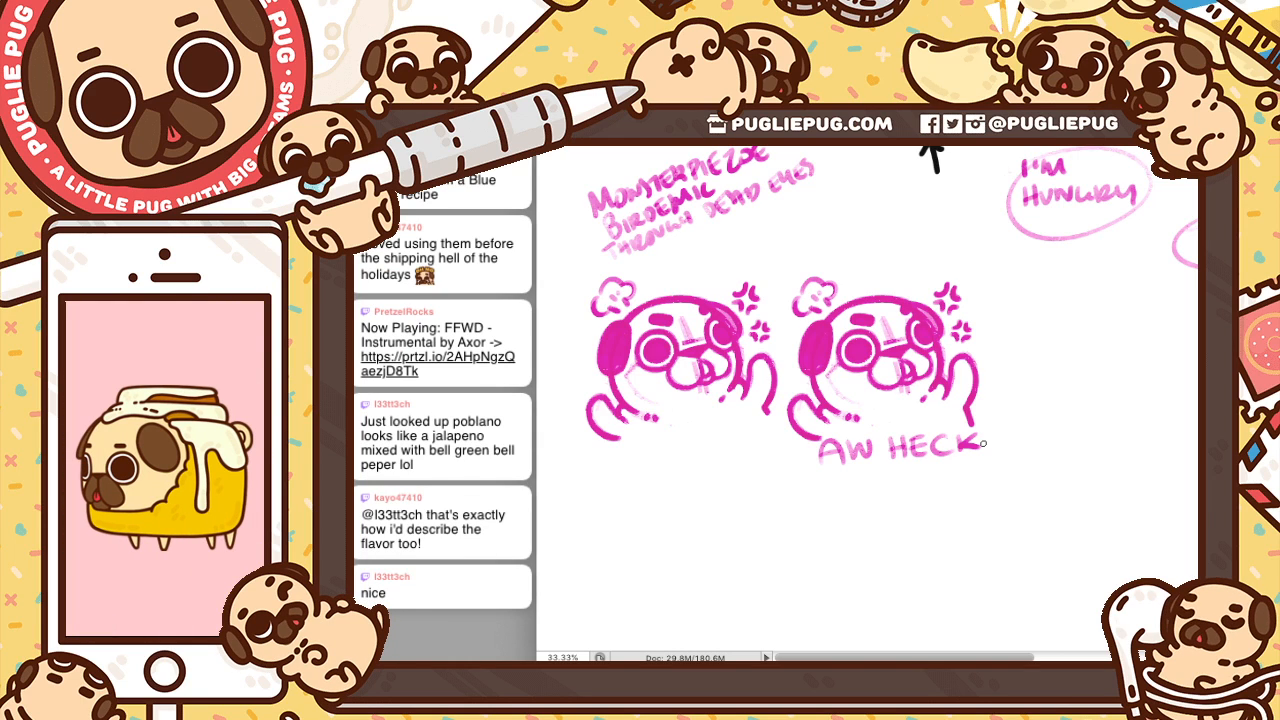
scroll(1189, 337, "down", 2)
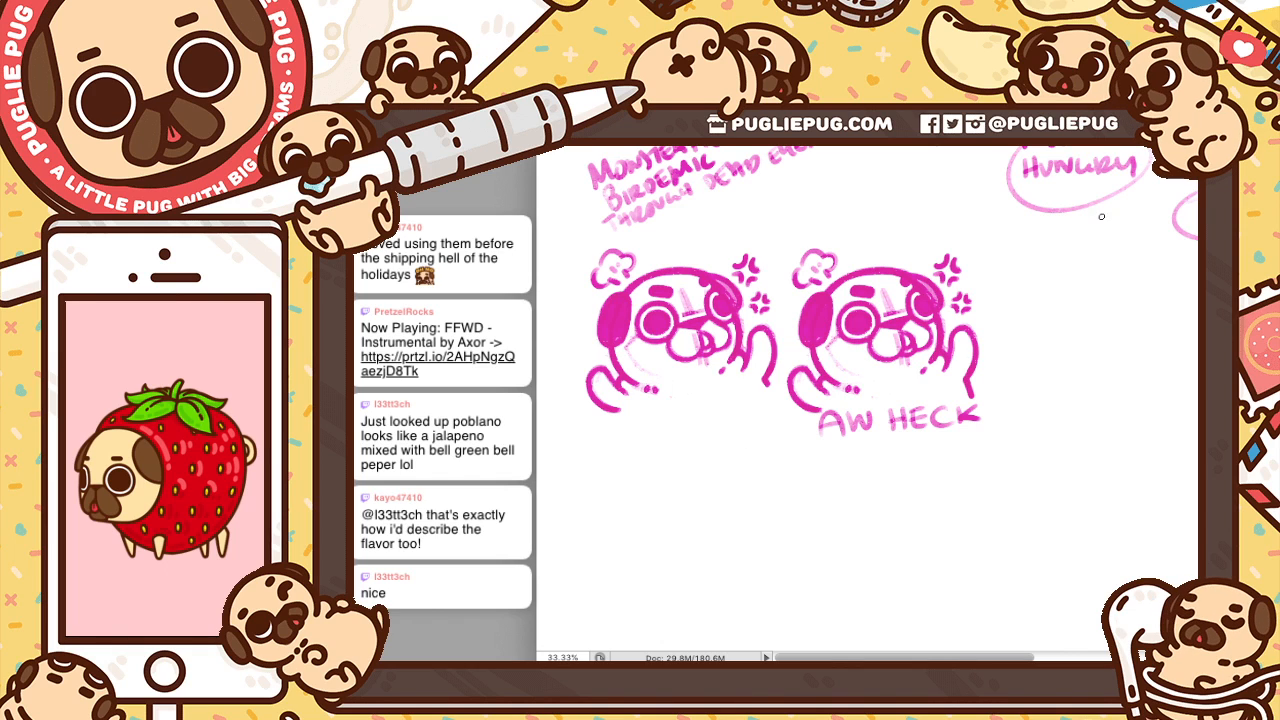
scroll(867, 403, "up", 5)
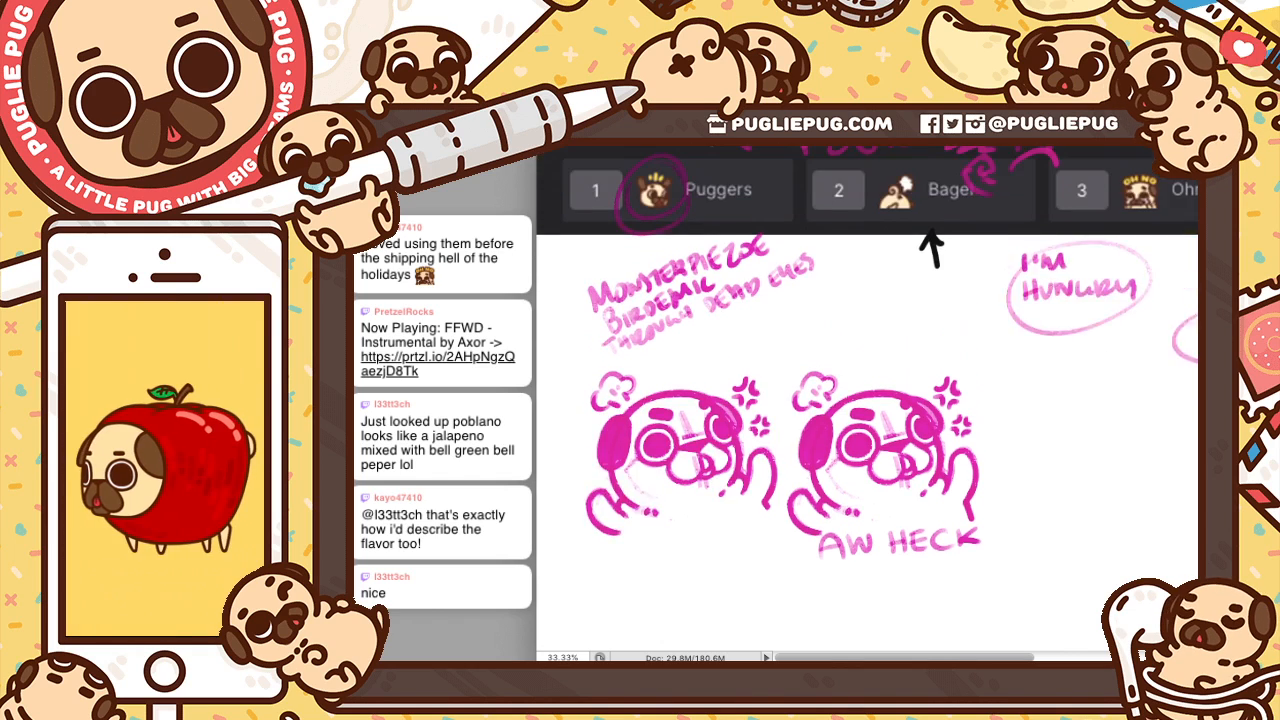
scroll(867, 403, "down", 7)
scroll(867, 403, "up", 7)
scroll(867, 403, "down", 5)
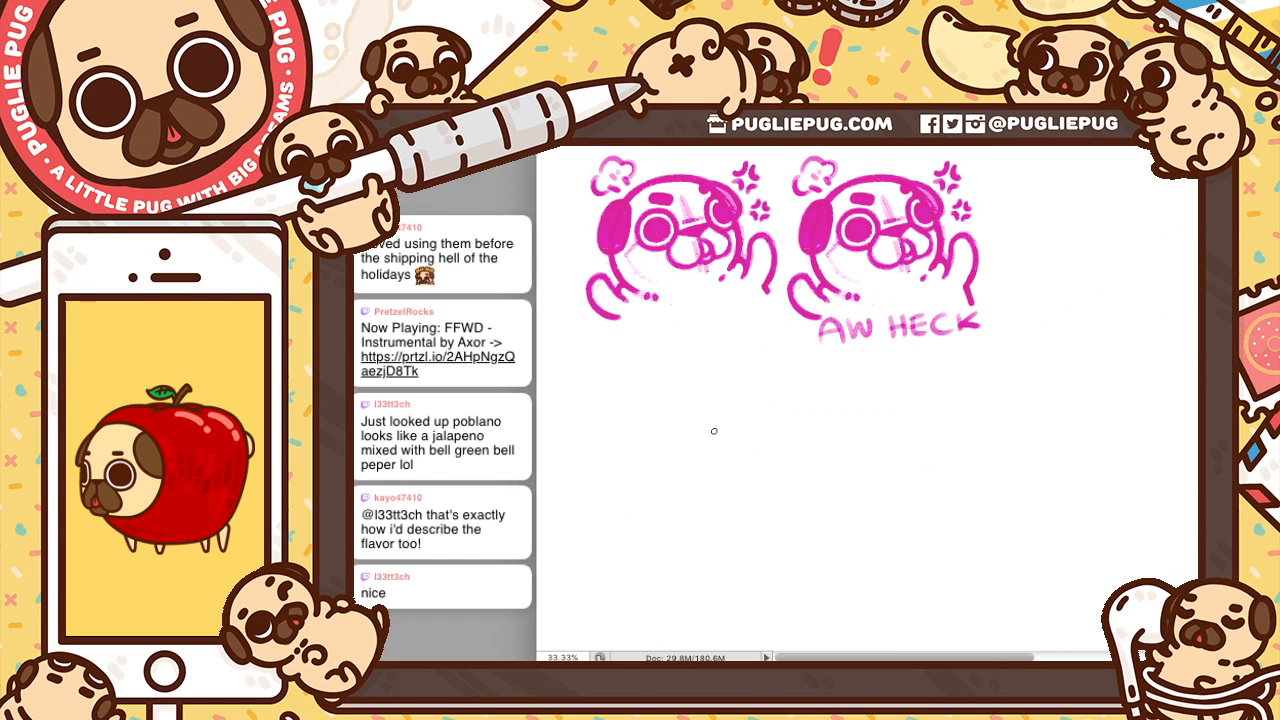
mouse_move(744, 403)
left_mouse_down()
mouse_move(719, 458)
mouse_move(670, 402)
mouse_move(702, 466)
mouse_move(685, 384)
mouse_move(734, 462)
mouse_move(677, 464)
left_mouse_up()
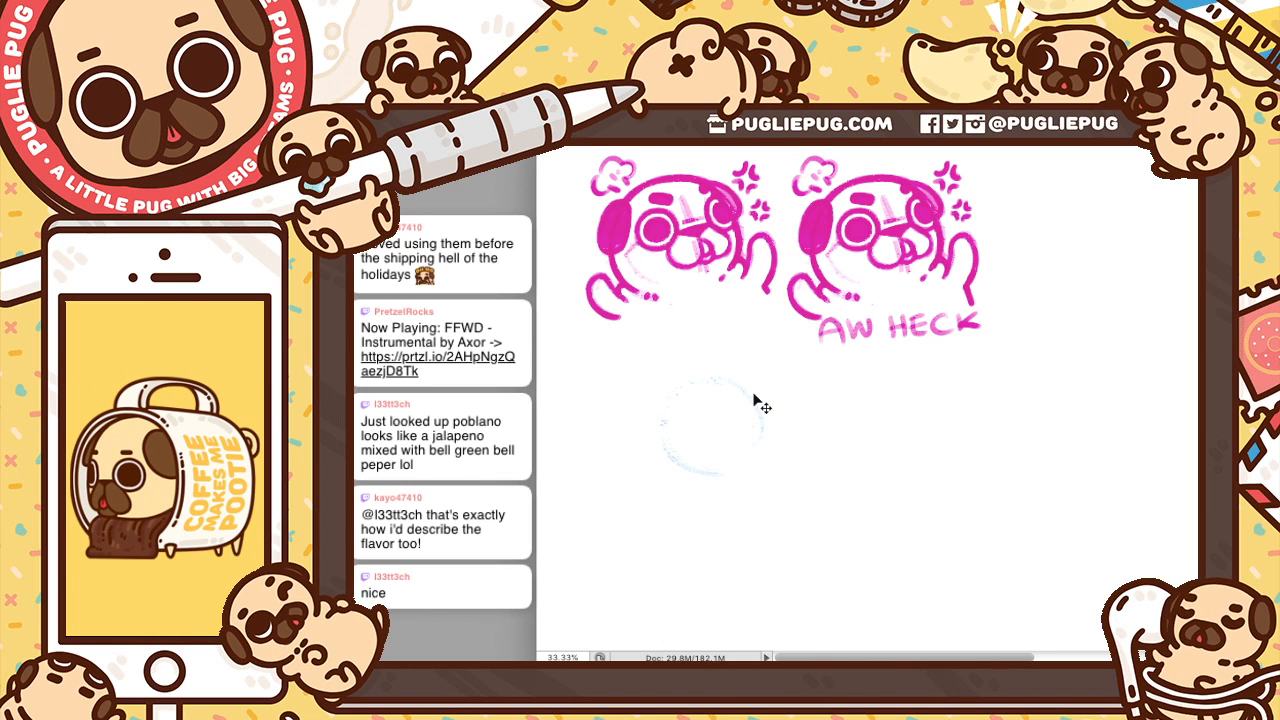
key("alt+super+z")
key("alt+super+z")
key("alt+super+z")
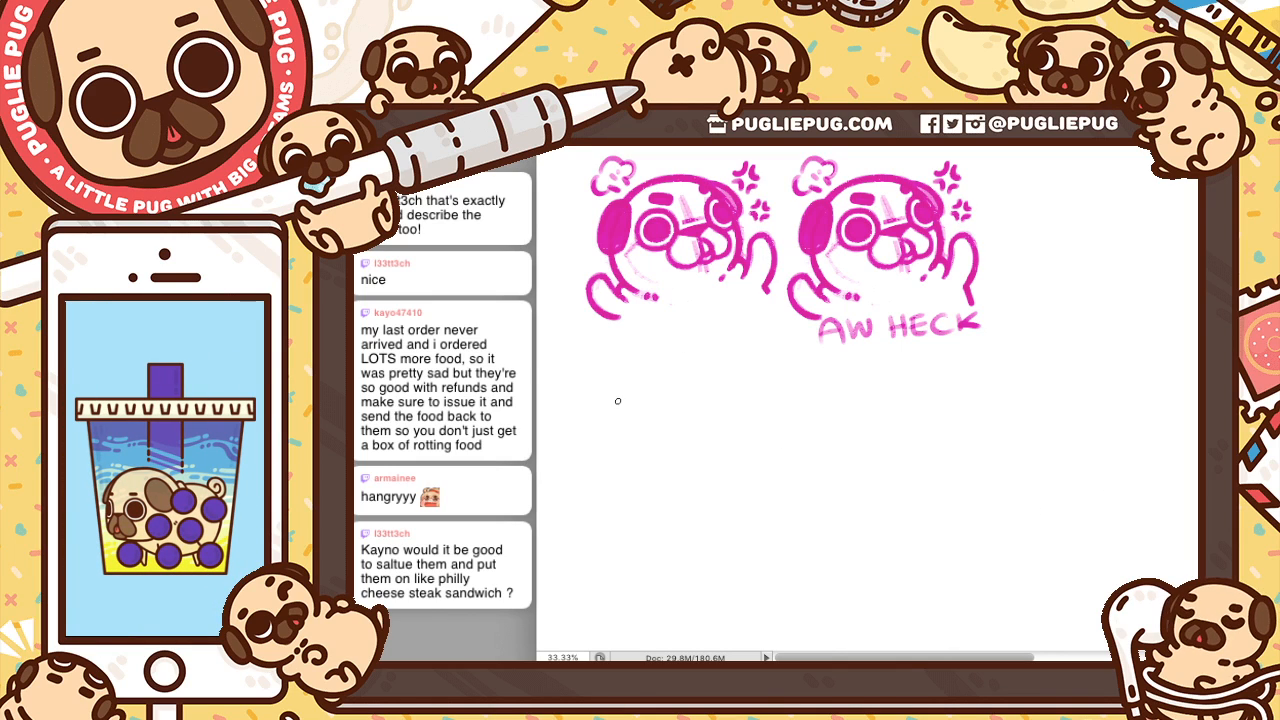
Sketch a light blue square frame beneath the first pug sketch with a vertical guide line through its centre
mouse_move(613, 520)
left_mouse_down()
mouse_move(613, 382)
mouse_move(800, 378)
mouse_move(790, 528)
left_mouse_up()
left_click_drag(616, 545, 790, 543)
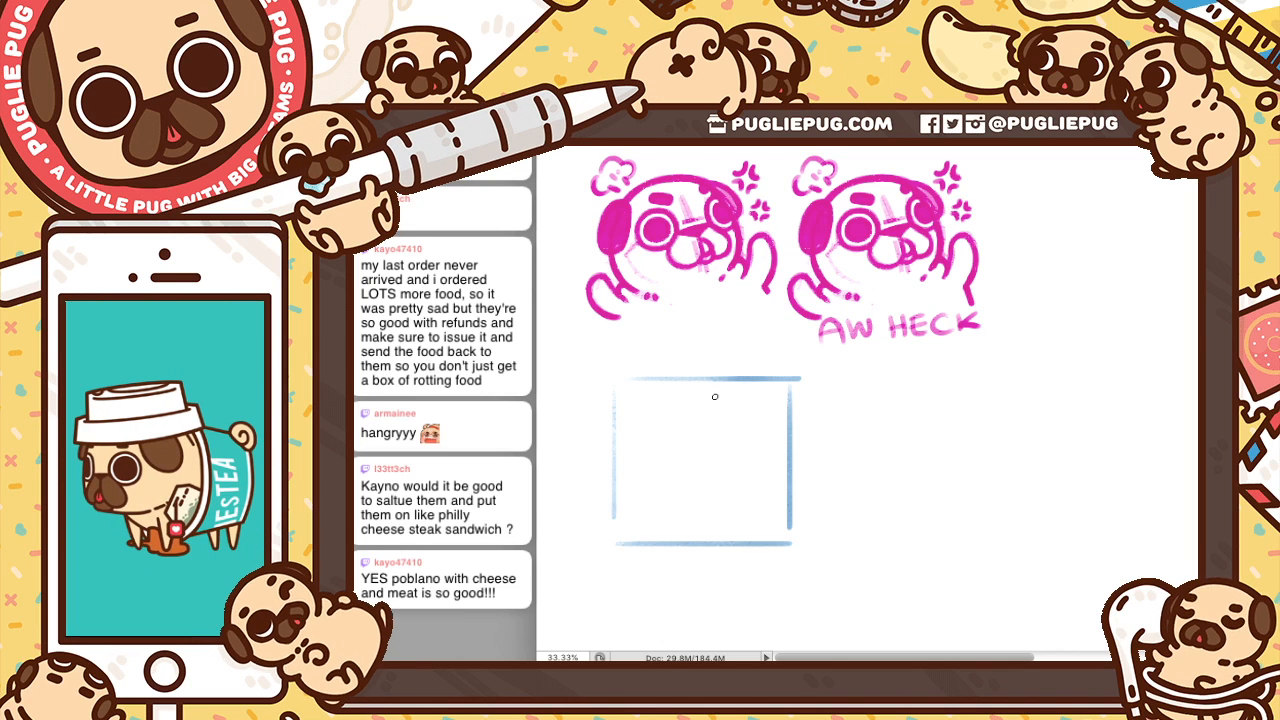
left_click_drag(700, 385, 698, 530)
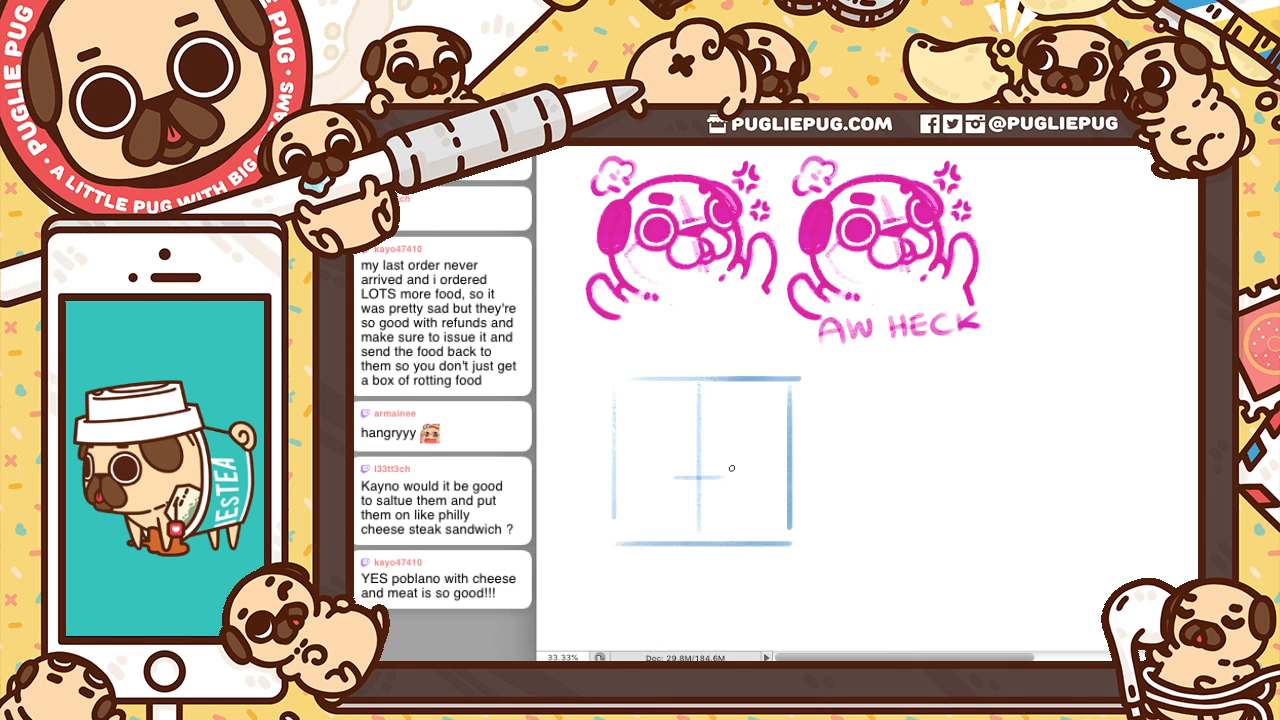
Sketch a filled, flat-topped triangular nose centred on the frame's vertical guide line, redoing its top stroke as needed
left_click_drag(674, 462, 732, 461)
key("ctrl+z")
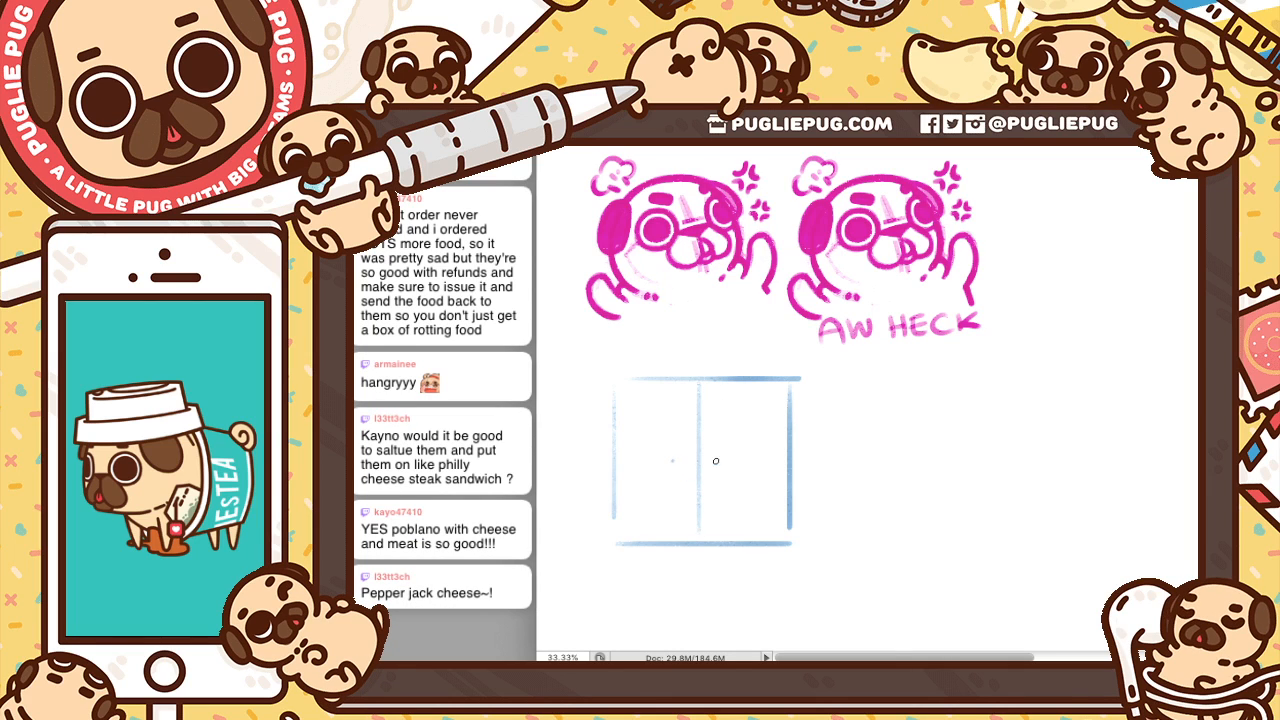
key("ctrl+z")
mouse_move(671, 461)
left_mouse_down()
mouse_move(714, 461)
mouse_move(697, 472)
mouse_move(706, 459)
left_mouse_up()
key("ctrl+z")
key("ctrl+z")
key("ctrl+z")
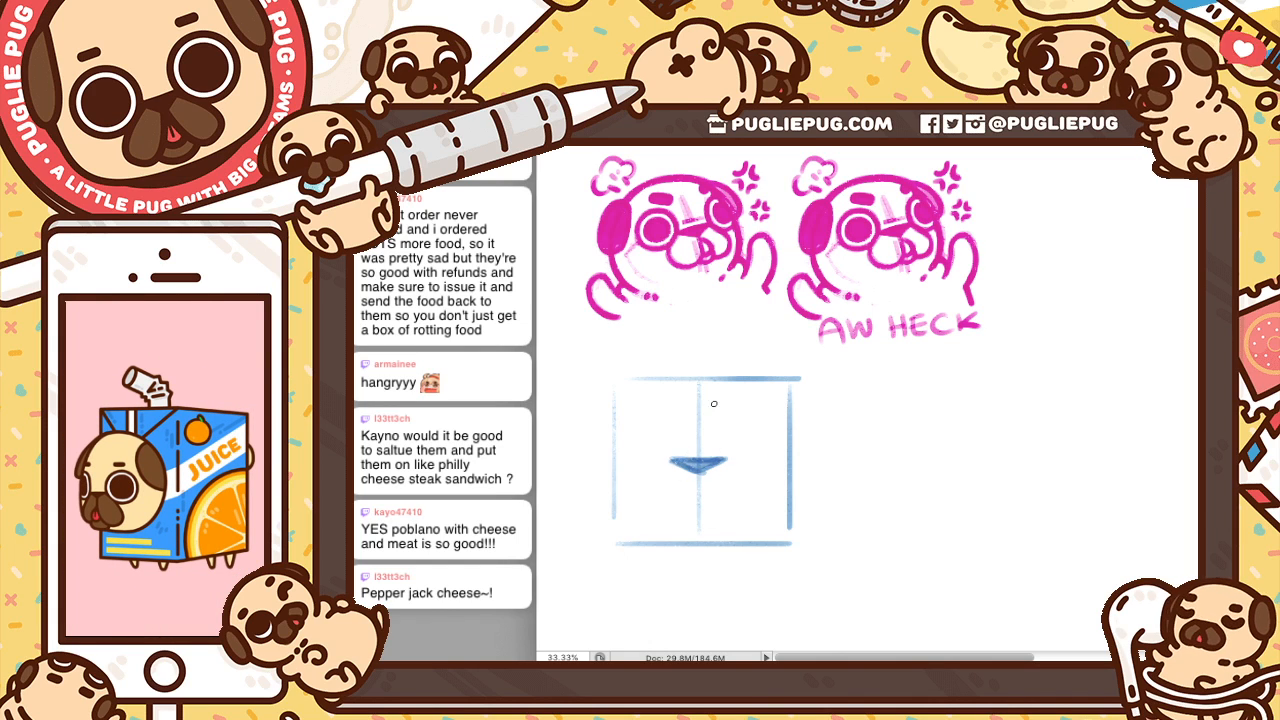
left_click_drag(675, 461, 697, 470)
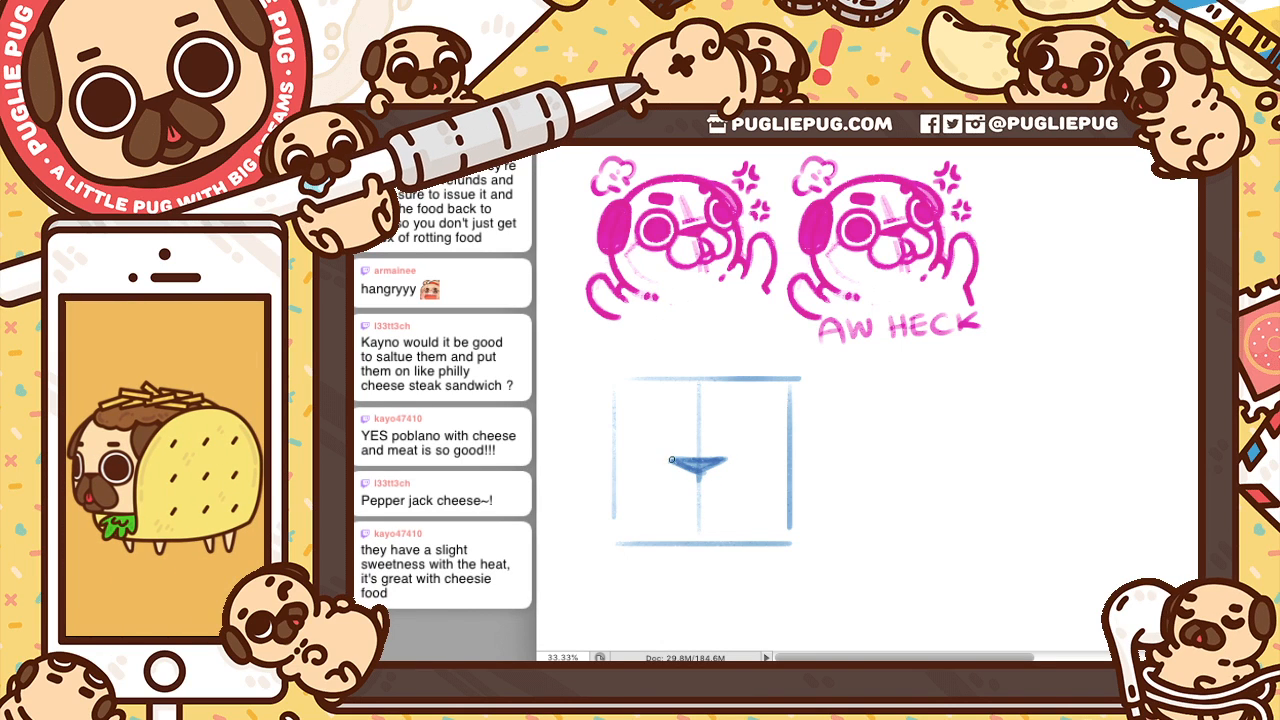
Sketch the rounded left muzzle, a teardrop-shaped mouth and a small wavy chin beneath the blue nose
mouse_move(668, 463)
left_mouse_down()
mouse_move(686, 500)
mouse_move(657, 485)
mouse_move(678, 520)
mouse_move(653, 499)
mouse_move(695, 501)
mouse_move(648, 486)
left_mouse_up()
key("super+z")
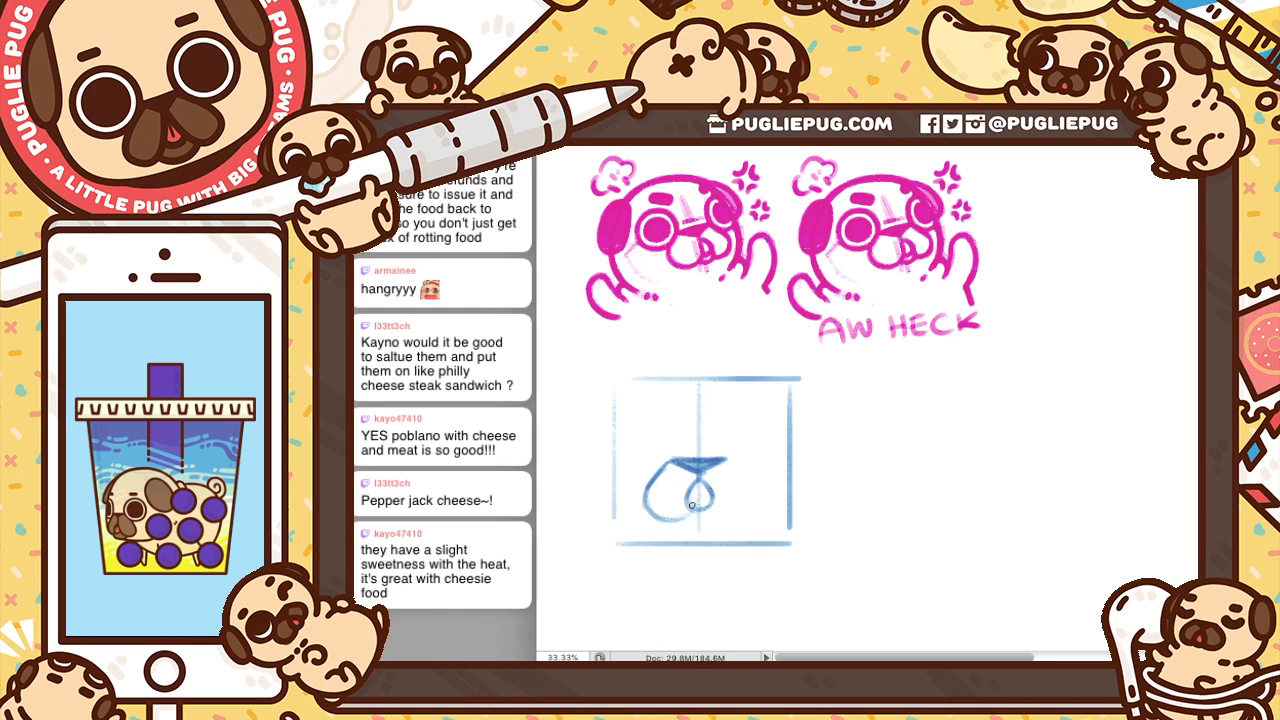
left_click_drag(690, 507, 709, 491)
key("ctrl+z")
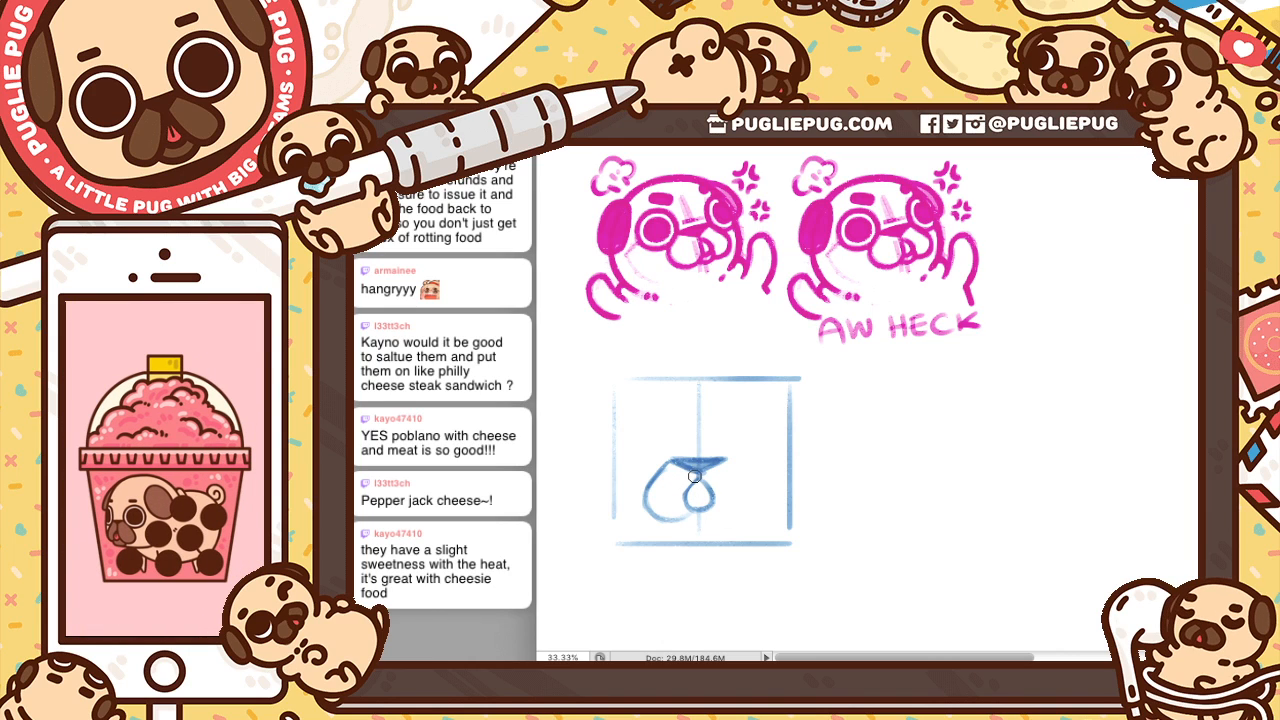
key("v")
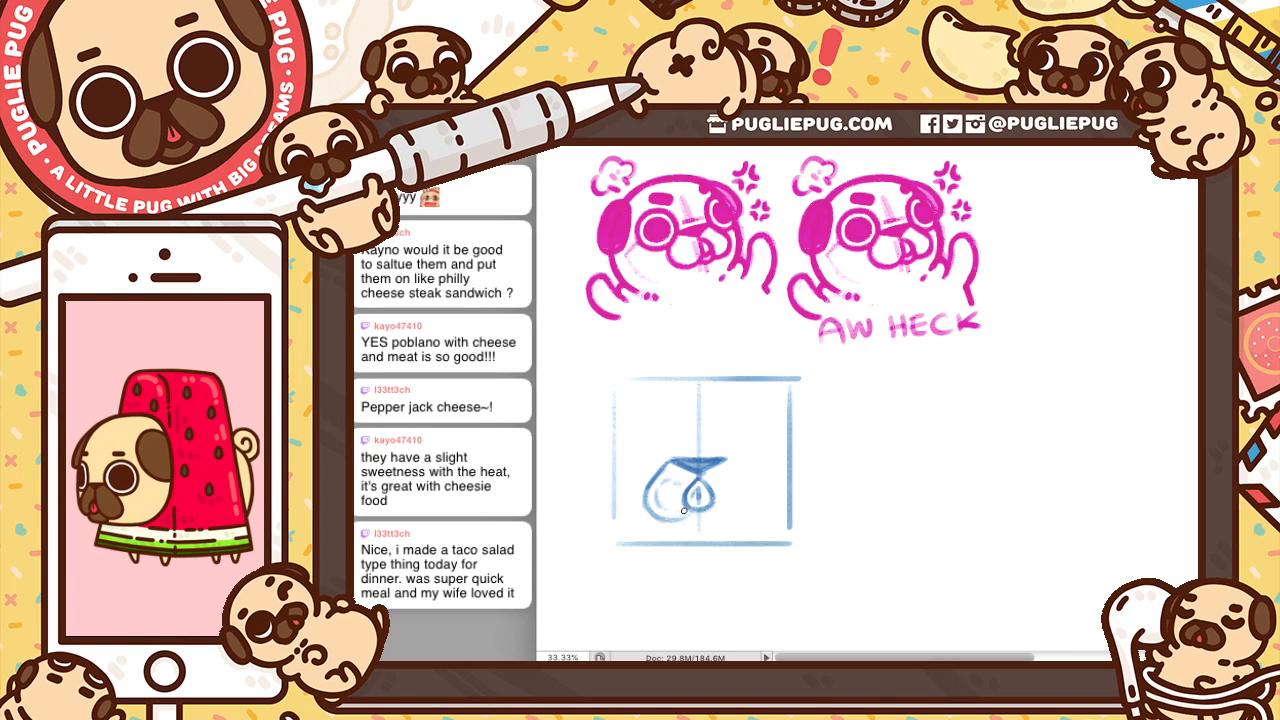
left_click_drag(681, 506, 680, 518)
key("super+z")
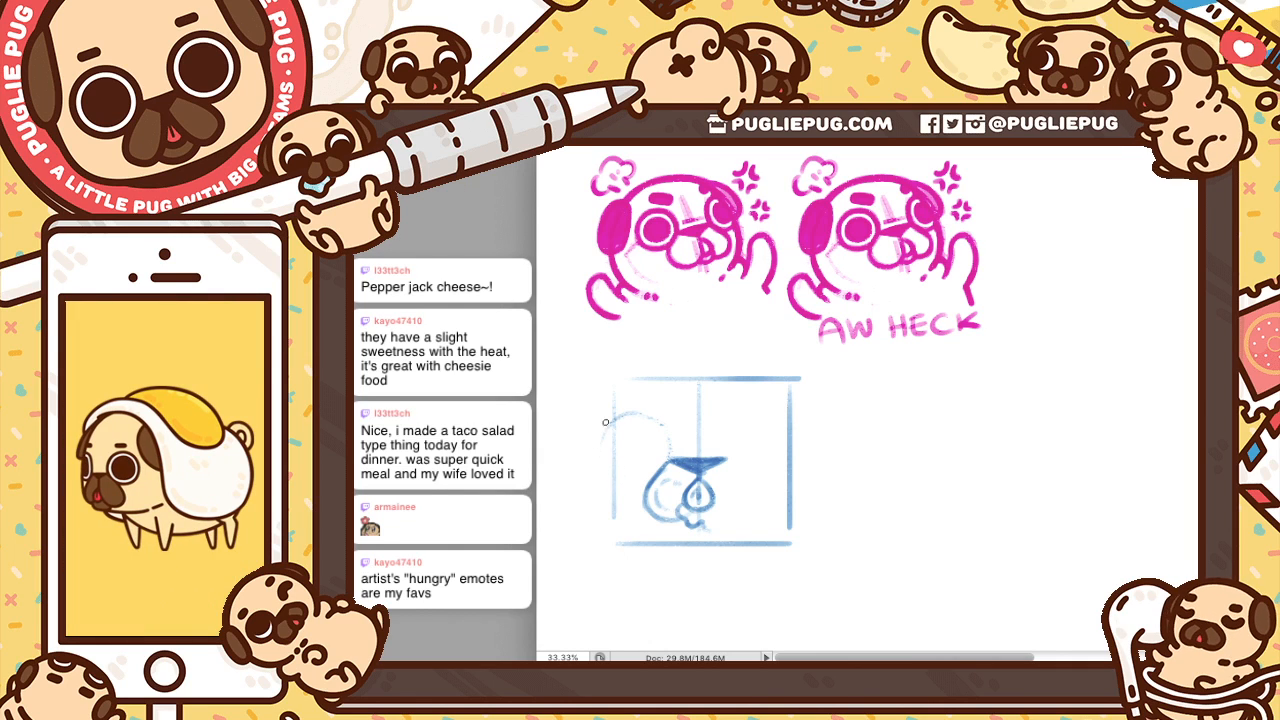
Draw a large round left eye outline beside the nose, redoing strokes until the circle is smooth and dark
mouse_move(612, 421)
left_mouse_down()
mouse_move(603, 480)
mouse_move(652, 478)
left_mouse_up()
key("super+z")
key("super+z")
key("super+z")
key("super+z")
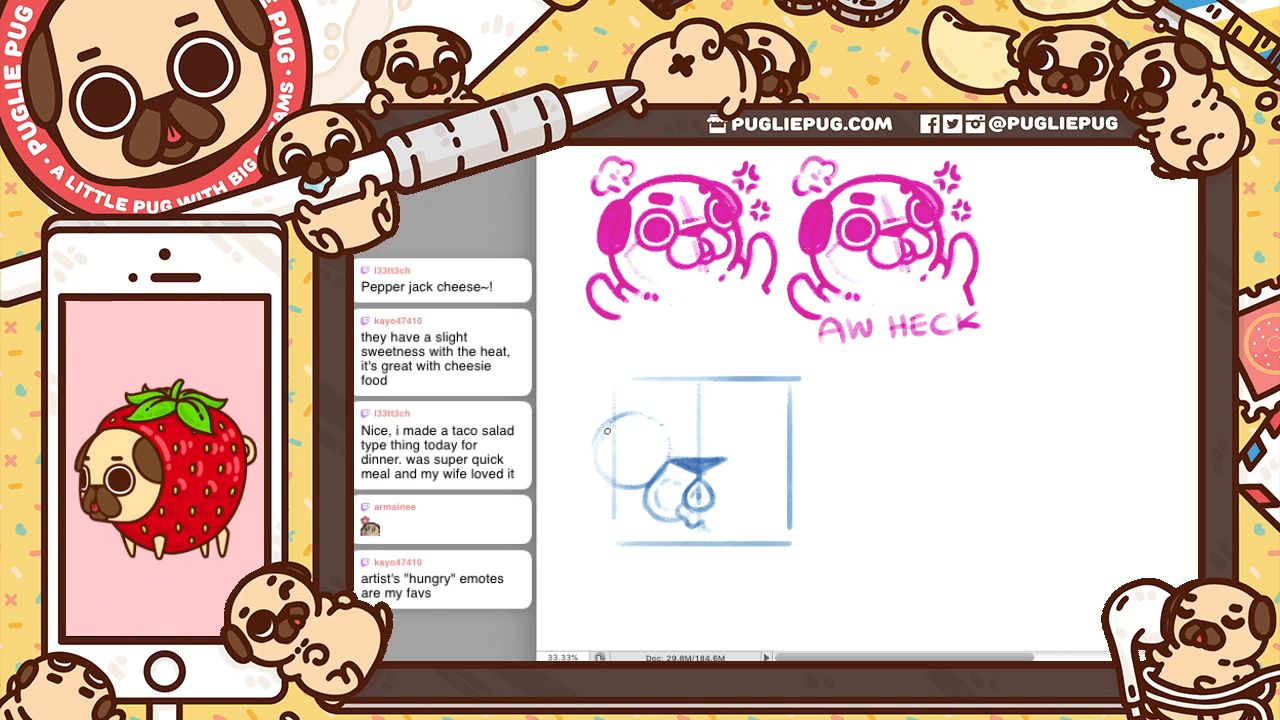
mouse_move(613, 419)
left_mouse_down()
mouse_move(658, 426)
mouse_move(669, 456)
mouse_move(659, 424)
mouse_move(662, 469)
left_mouse_up()
key("super+z")
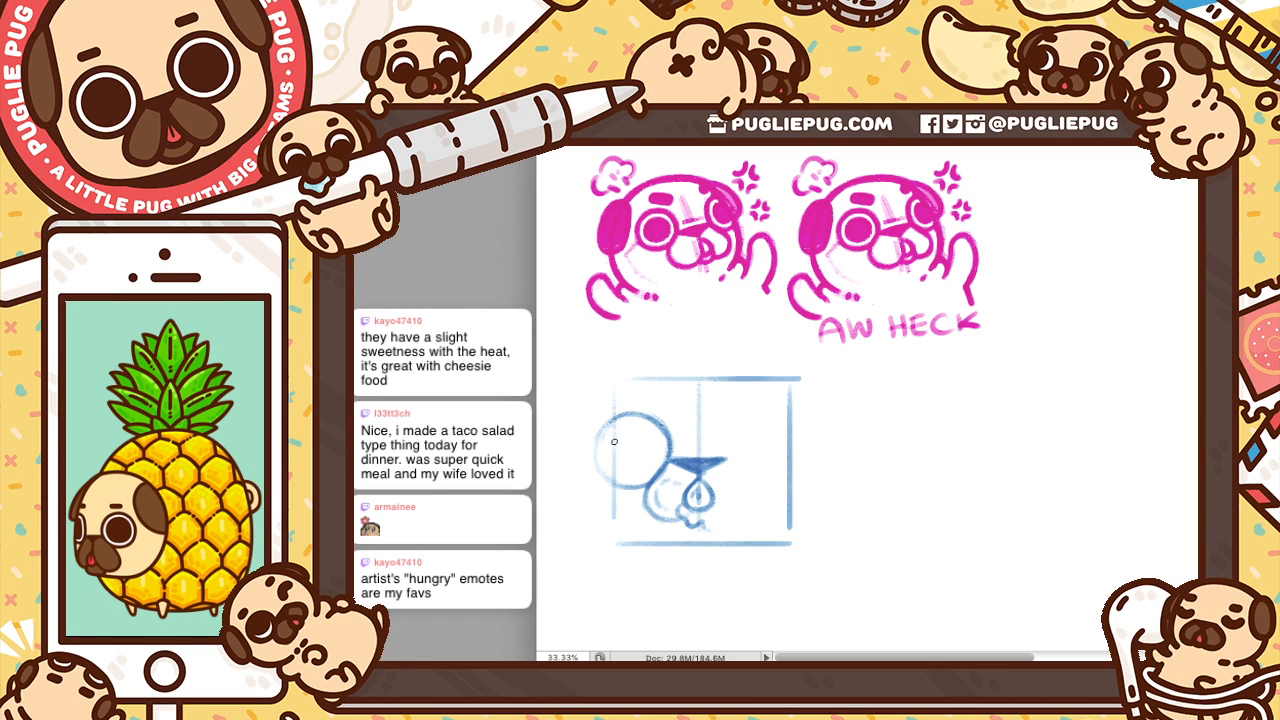
mouse_move(608, 420)
left_mouse_down()
mouse_move(594, 472)
mouse_move(608, 478)
left_mouse_up()
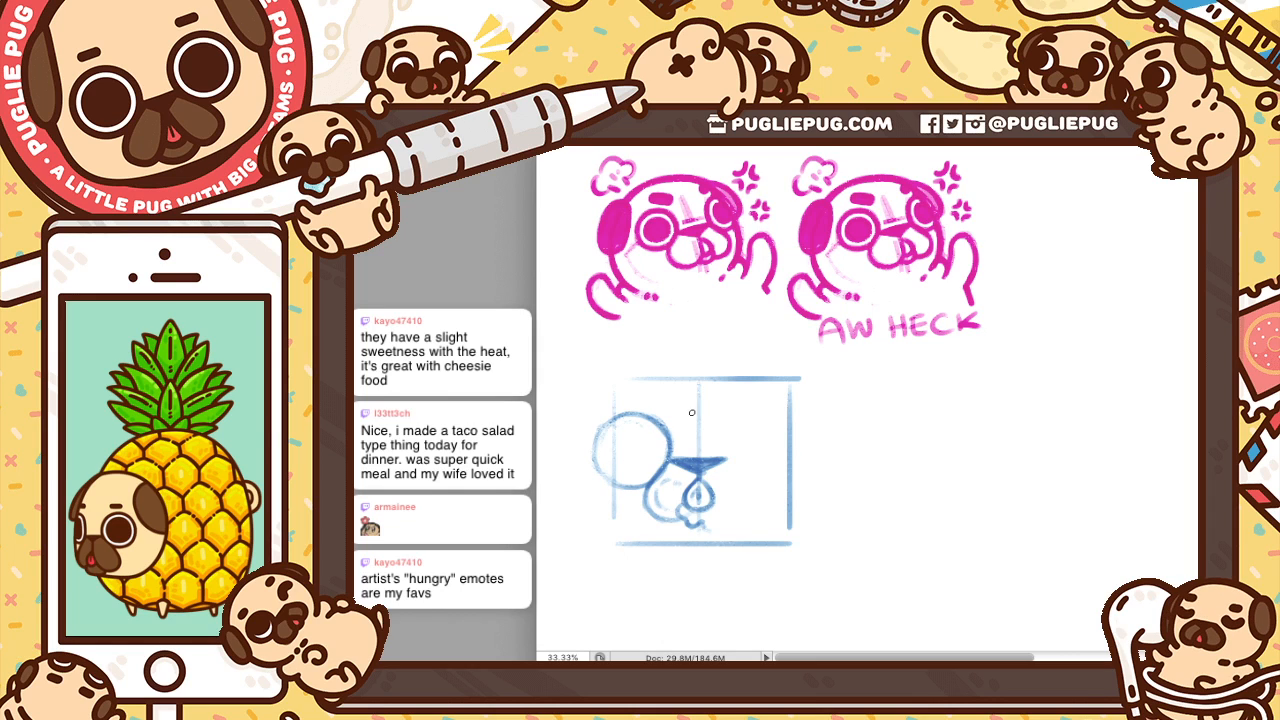
Draw and fill a solid blue pupil inside the left eye ring, and rework the lower muzzle line
mouse_move(626, 430)
left_mouse_down()
mouse_move(652, 430)
mouse_move(636, 434)
left_mouse_up()
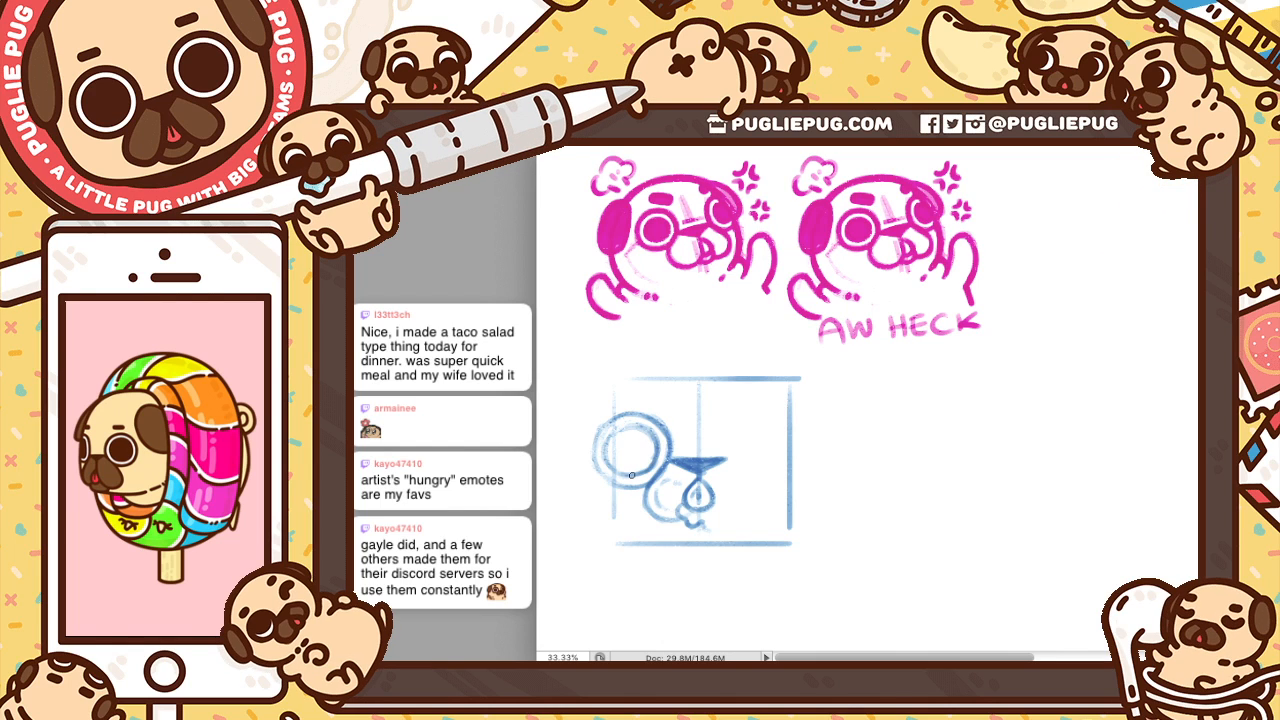
mouse_move(614, 440)
left_mouse_down()
mouse_move(633, 467)
mouse_move(645, 450)
mouse_move(647, 461)
mouse_move(641, 429)
mouse_move(650, 440)
mouse_move(606, 459)
mouse_move(629, 427)
mouse_move(608, 444)
mouse_move(646, 437)
mouse_move(607, 438)
mouse_move(643, 436)
mouse_move(617, 428)
mouse_move(657, 441)
left_mouse_up()
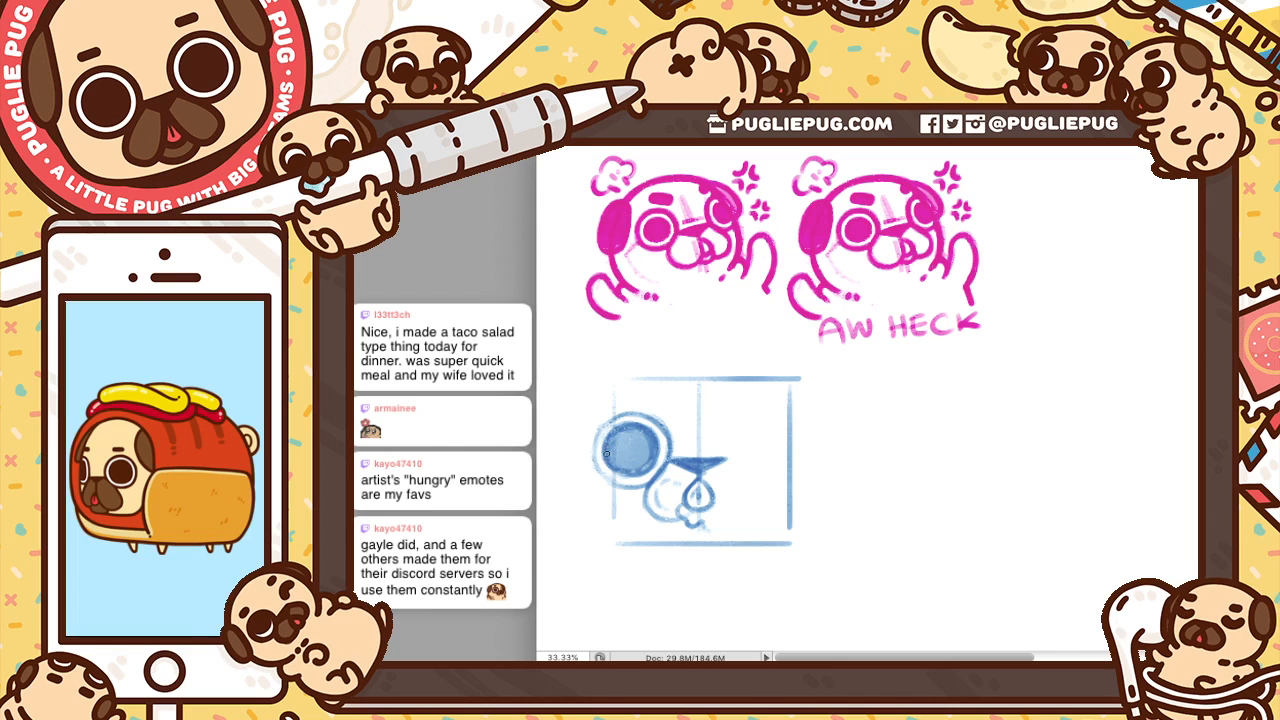
mouse_move(611, 458)
left_mouse_down()
mouse_move(629, 468)
mouse_move(642, 457)
mouse_move(630, 475)
mouse_move(658, 445)
left_mouse_up()
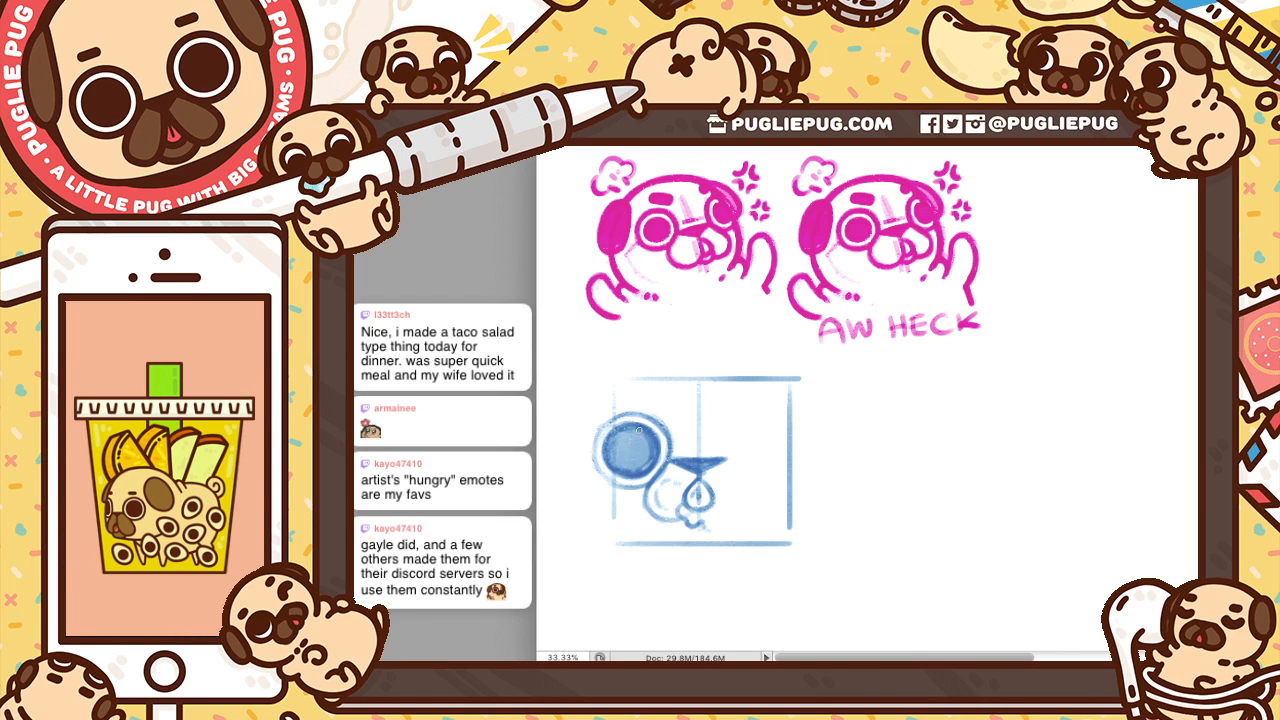
mouse_move(616, 430)
left_mouse_down()
mouse_move(615, 448)
mouse_move(645, 436)
left_mouse_up()
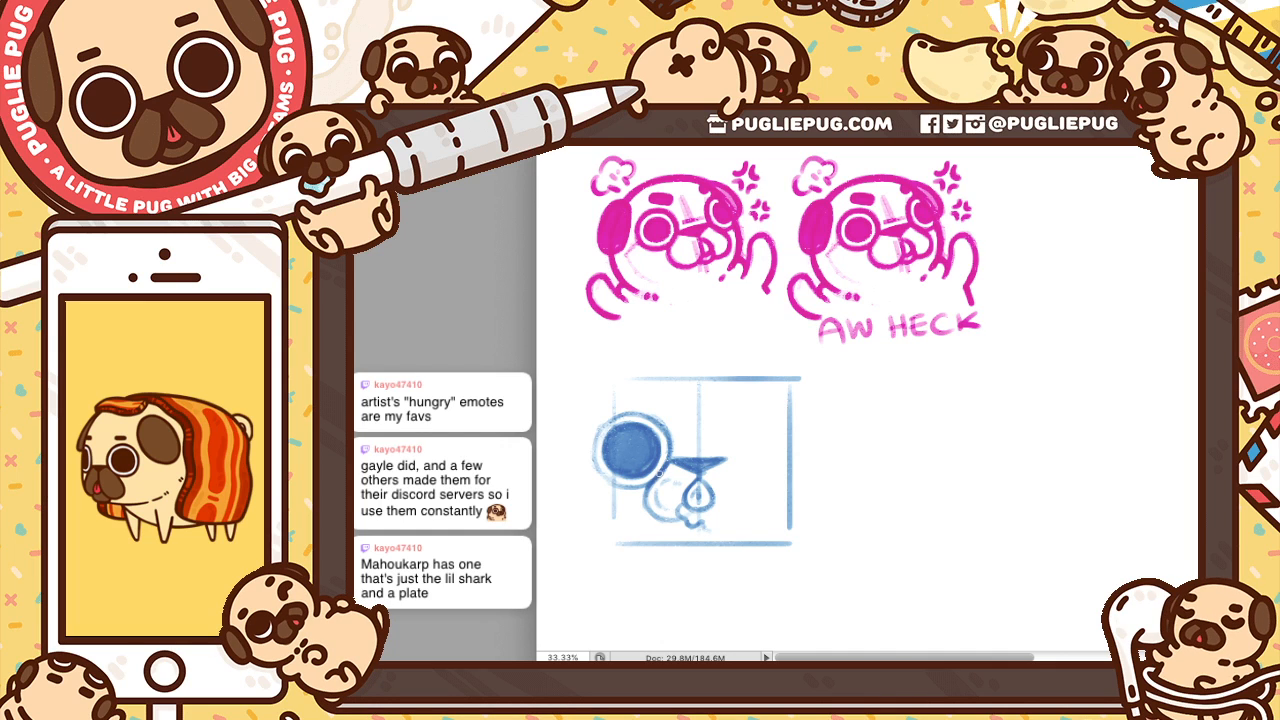
left_click_drag(646, 499, 684, 521)
key("super+z")
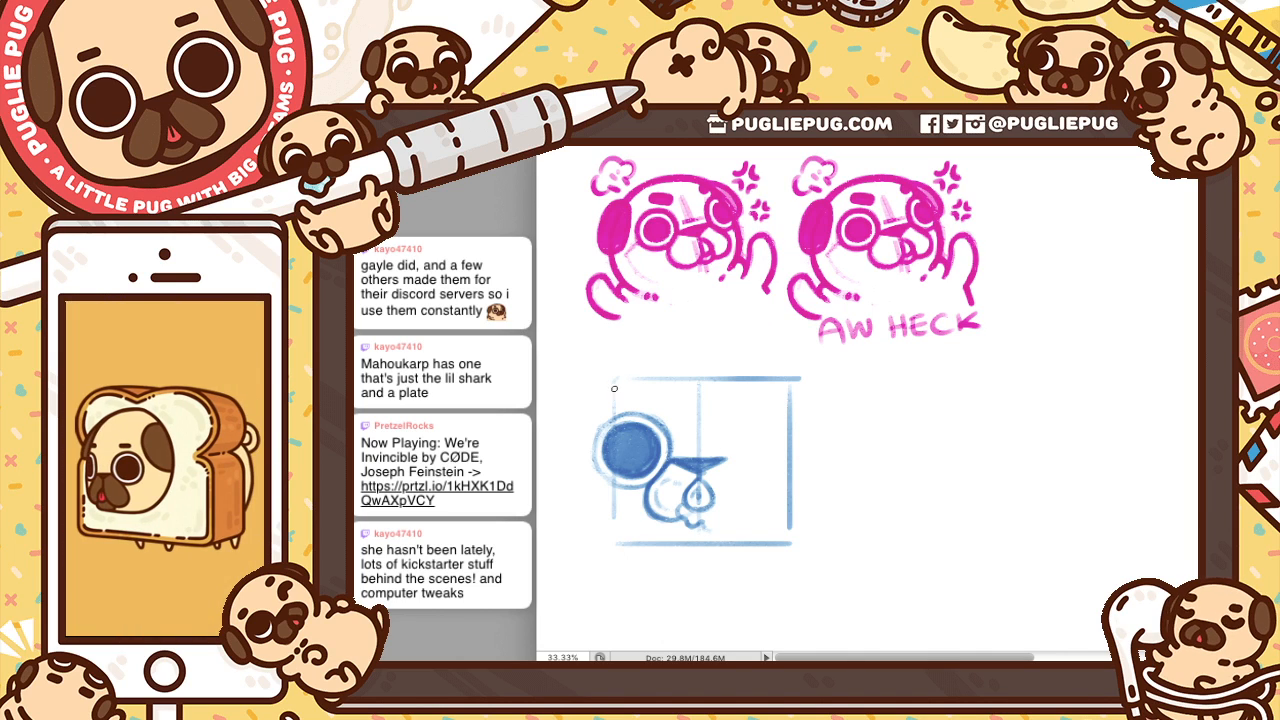
Draw a short rounded eyebrow above the left eye and fill it solid blue
key("v")
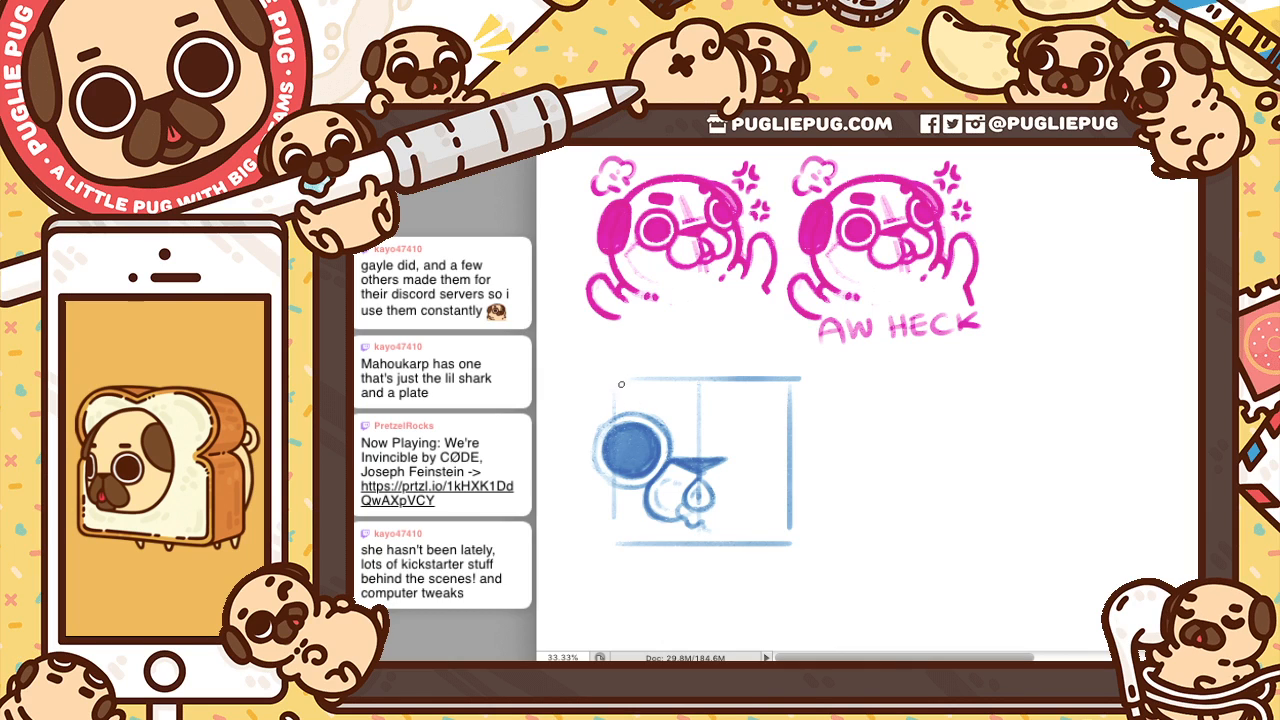
key("v")
left_click_drag(619, 396, 642, 398)
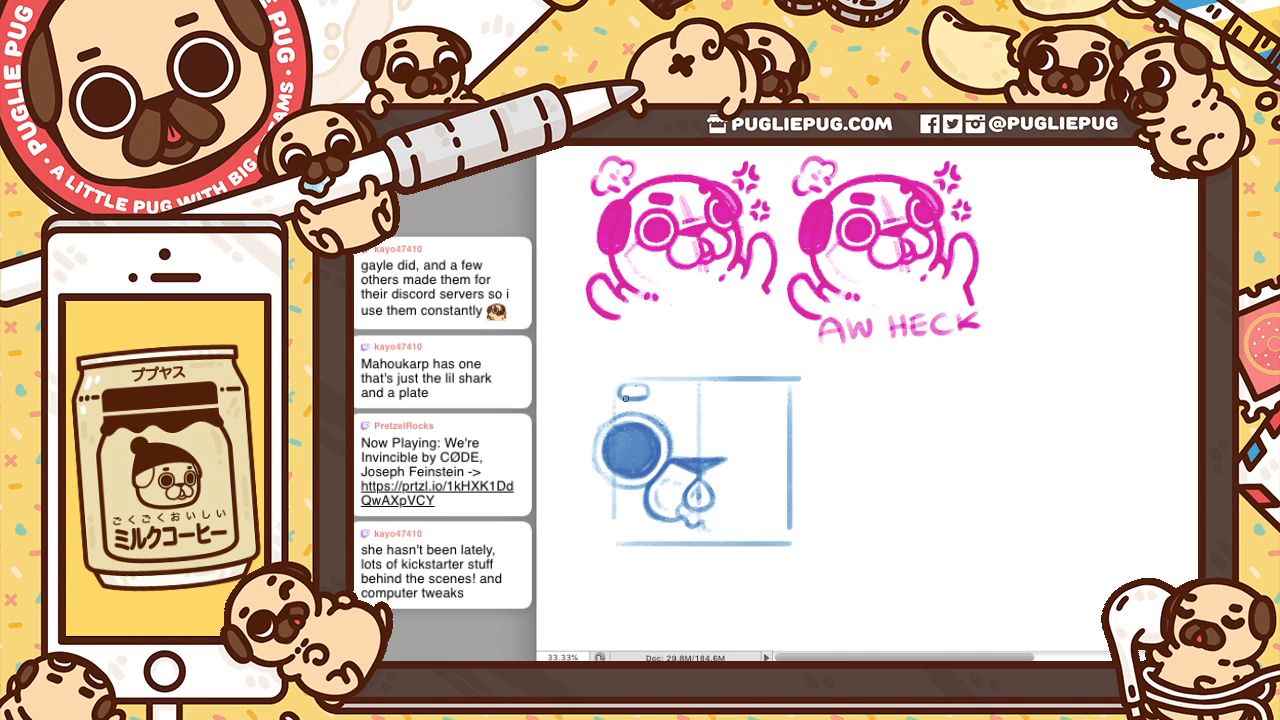
left_click_drag(623, 395, 623, 386)
key("v")
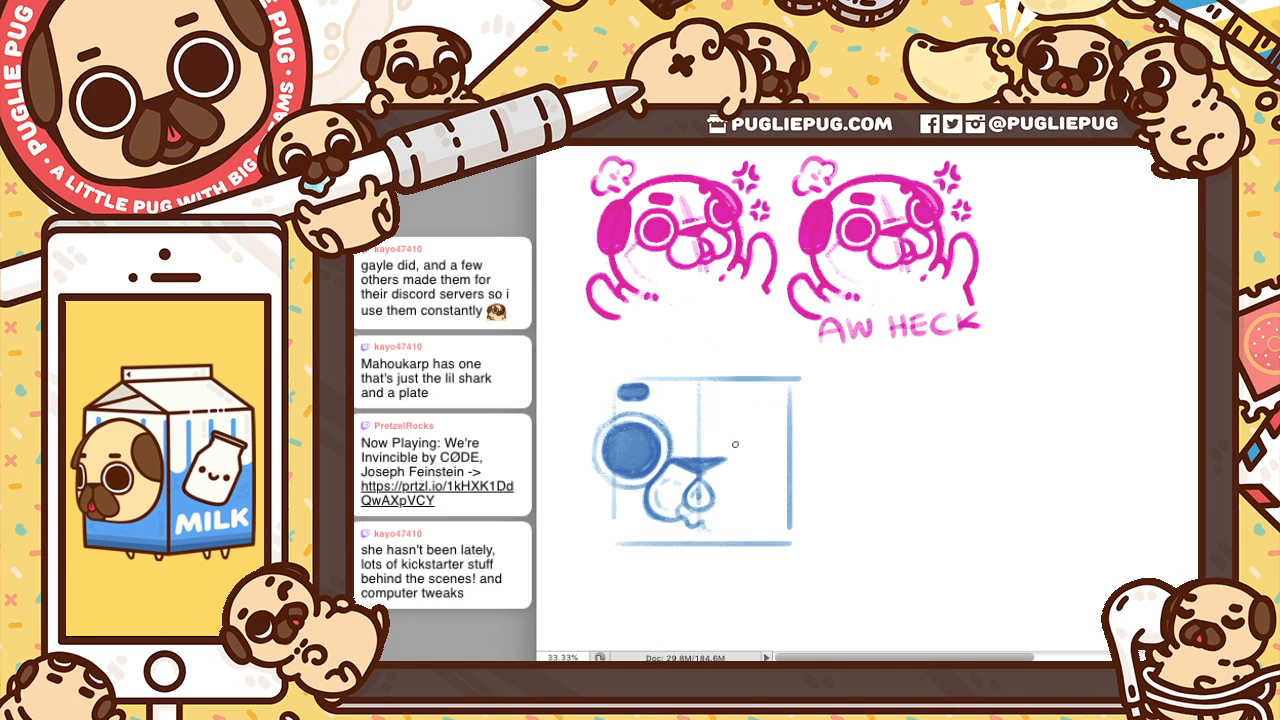
Delete the part of the nose, mouth and chin that extends to the right of the vertical centre guide, and deselect
key("m")
left_click_drag(703, 430, 753, 514)
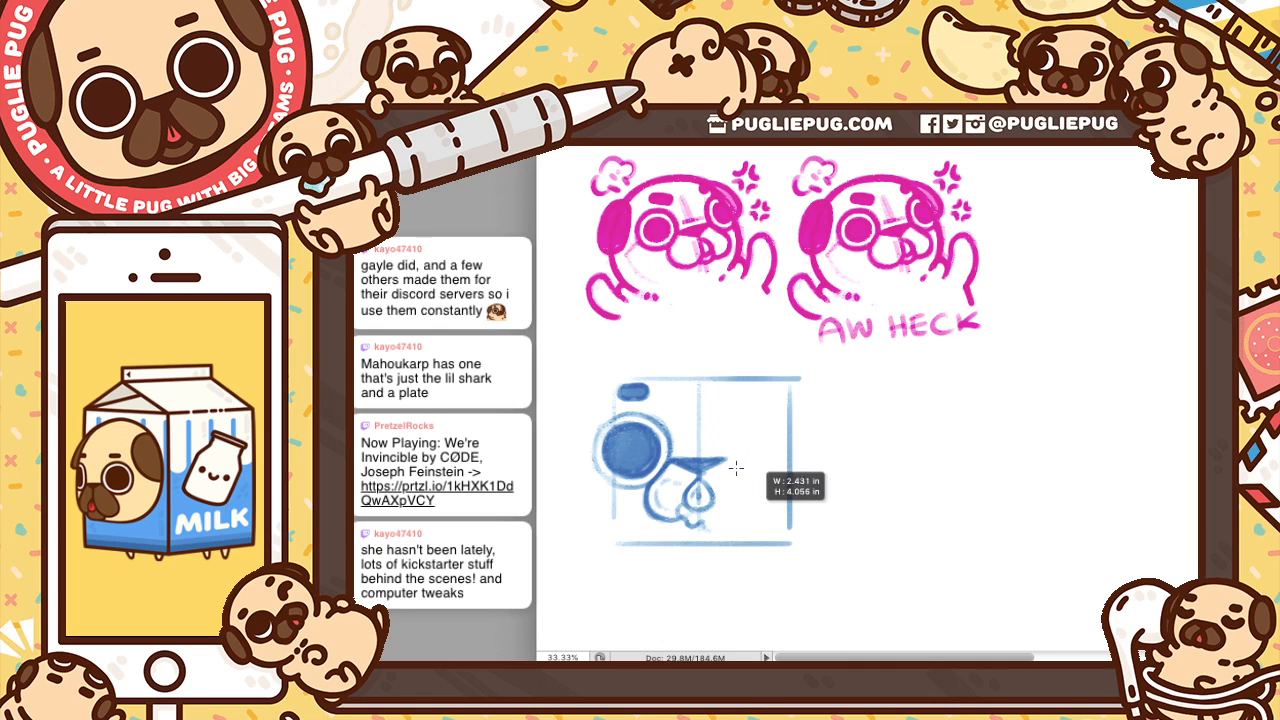
mouse_move(731, 443)
left_mouse_down()
mouse_move(731, 455)
mouse_move(730, 443)
left_mouse_up()
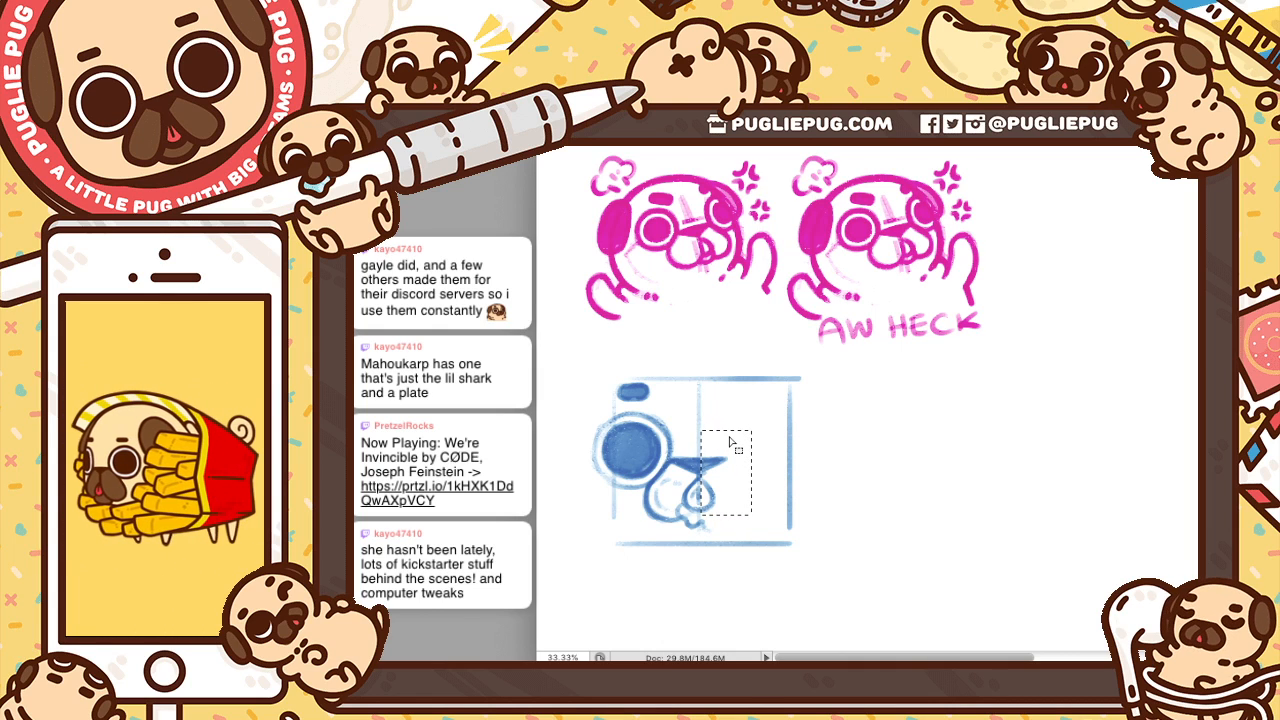
key("Delete")
key("super+d")
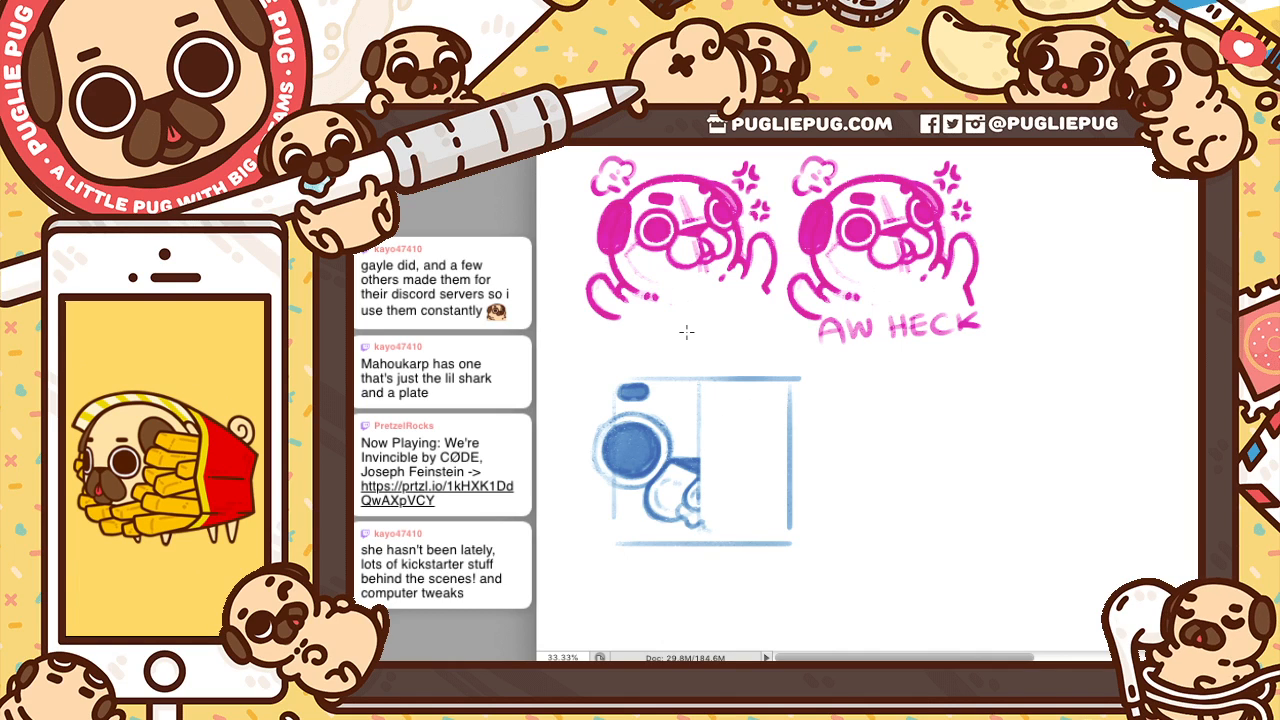
Duplicate the left half of the pug face, flip the copy horizontally and place it against the centre guide as the right half
mouse_move(597, 401)
left_mouse_down()
mouse_move(647, 380)
mouse_move(686, 429)
mouse_move(713, 518)
mouse_move(665, 527)
mouse_move(601, 482)
mouse_move(588, 426)
left_mouse_up()
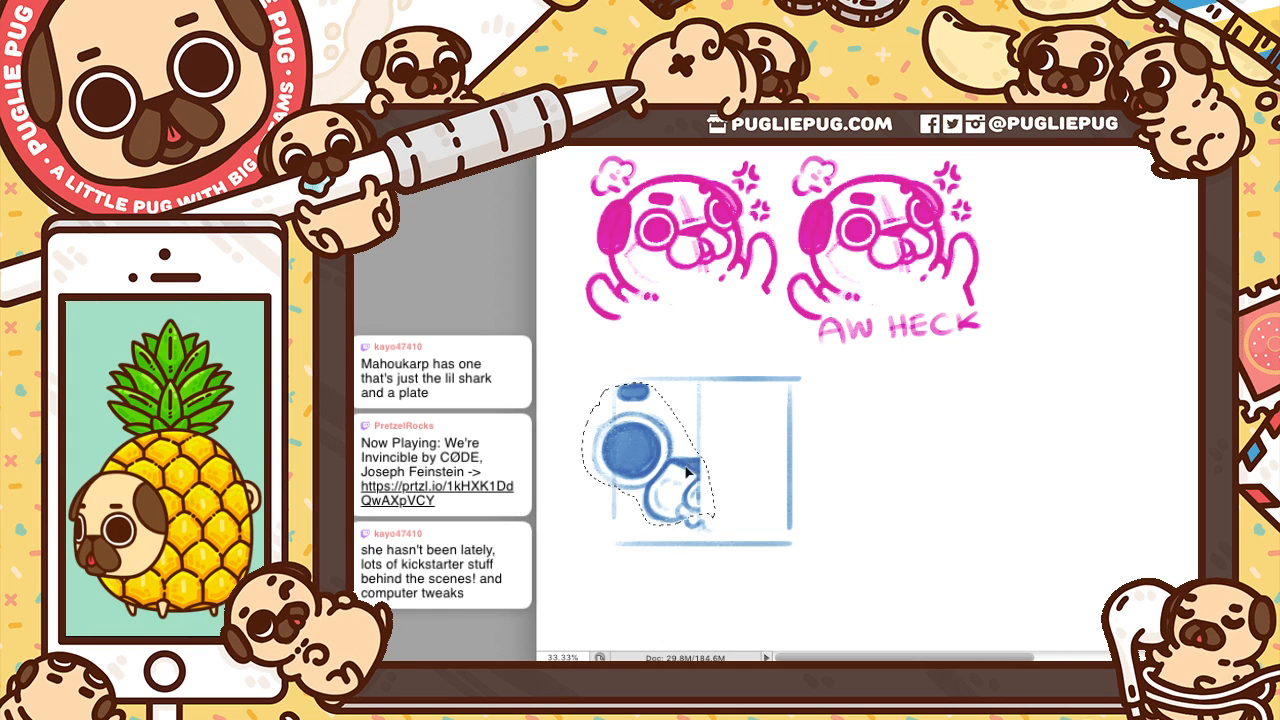
left_click_drag(695, 466, 795, 465)
key("super+z")
key("super+shift+h")
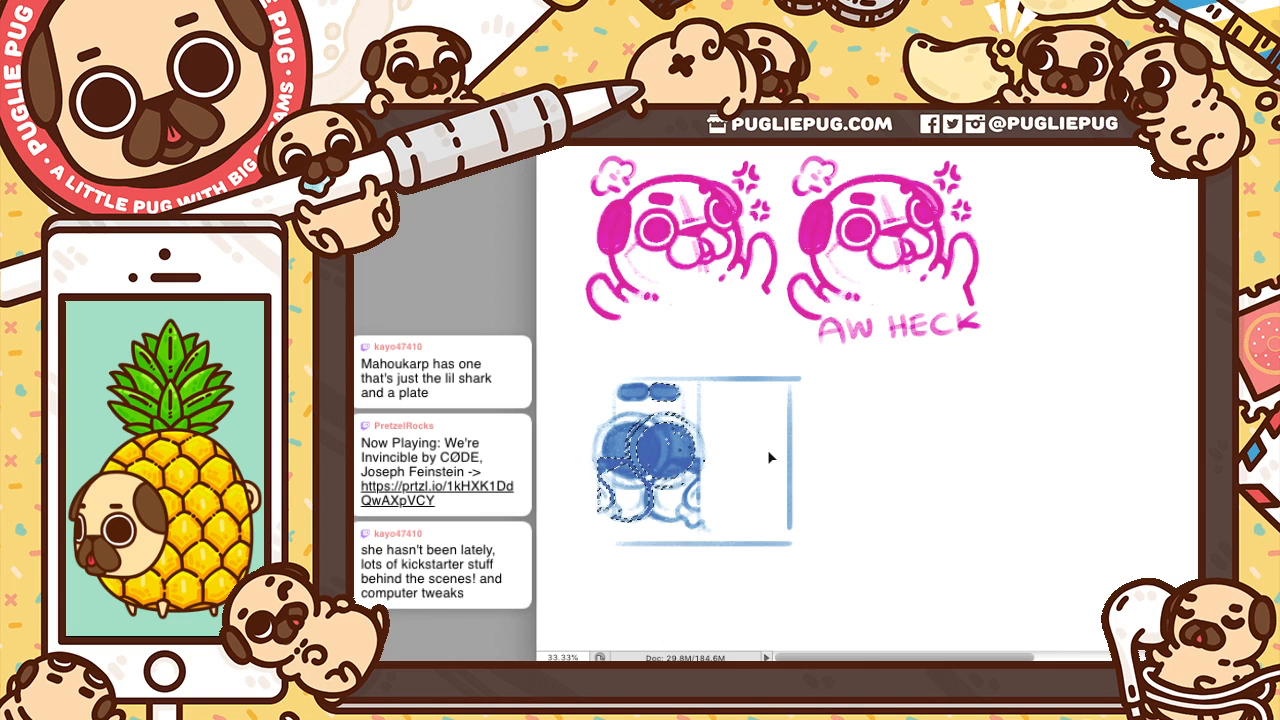
left_click_drag(696, 459, 753, 444)
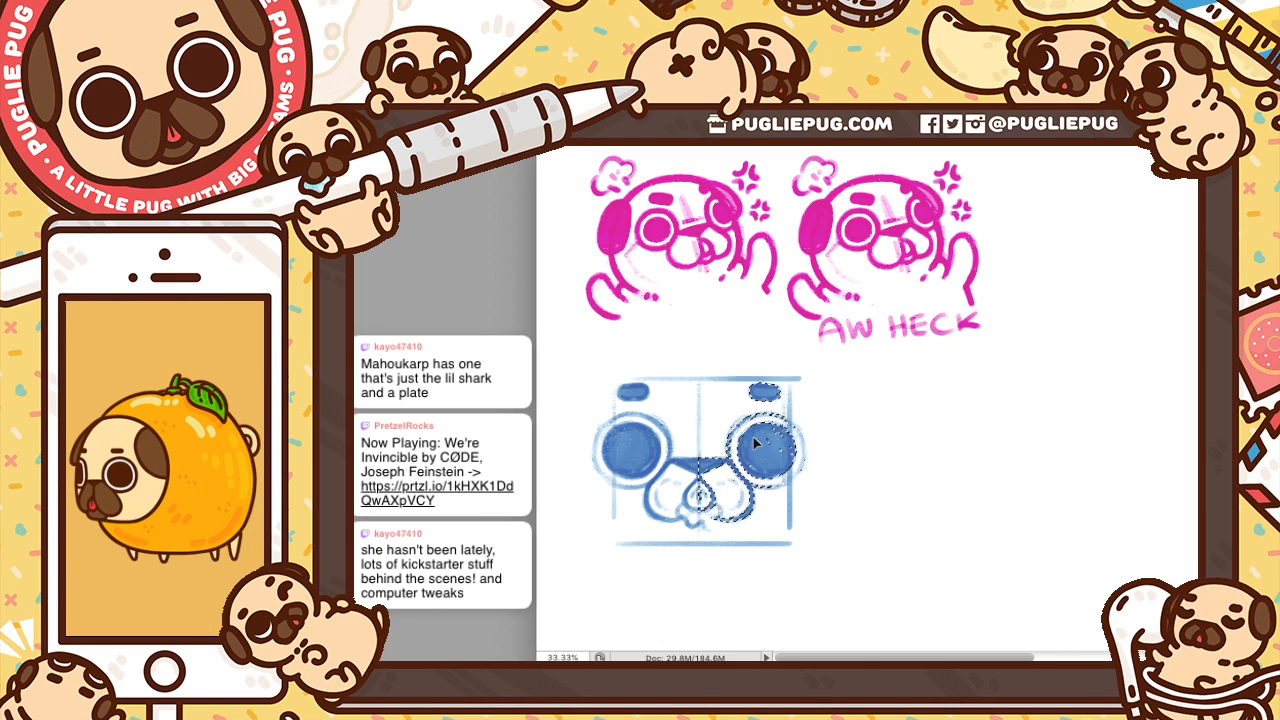
key("m")
left_click(881, 530)
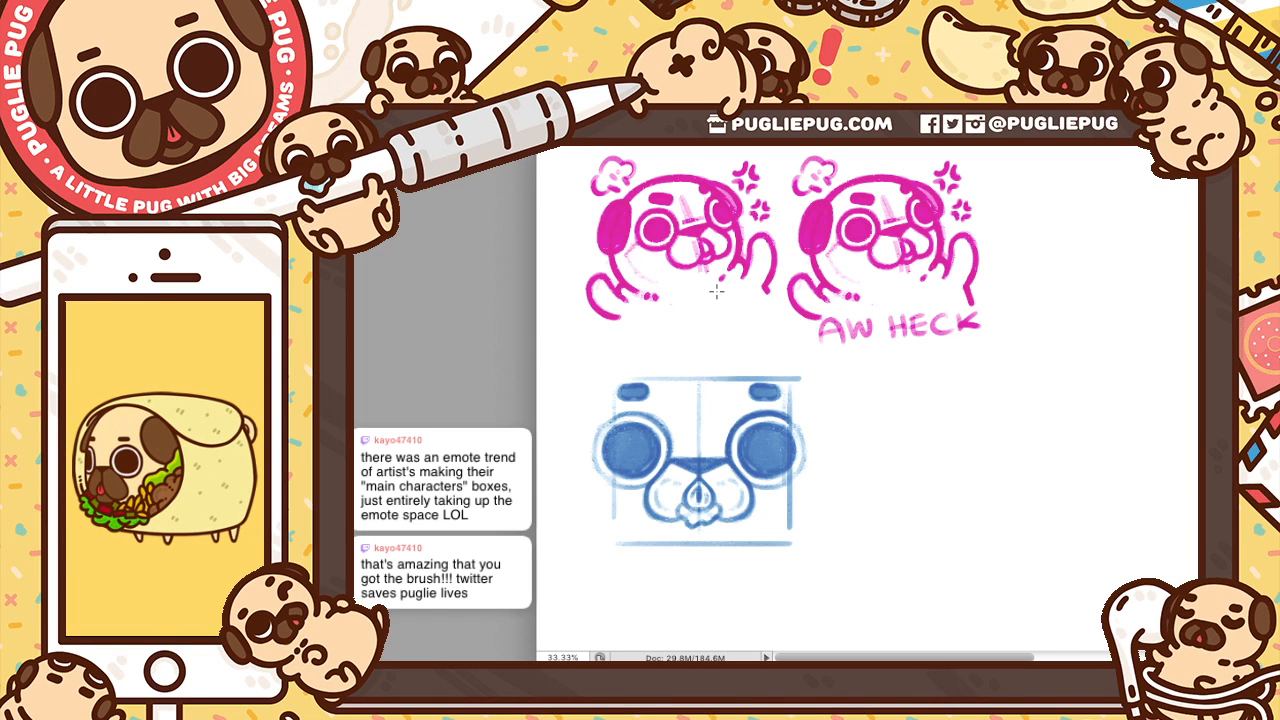
left_click_drag(575, 366, 611, 566)
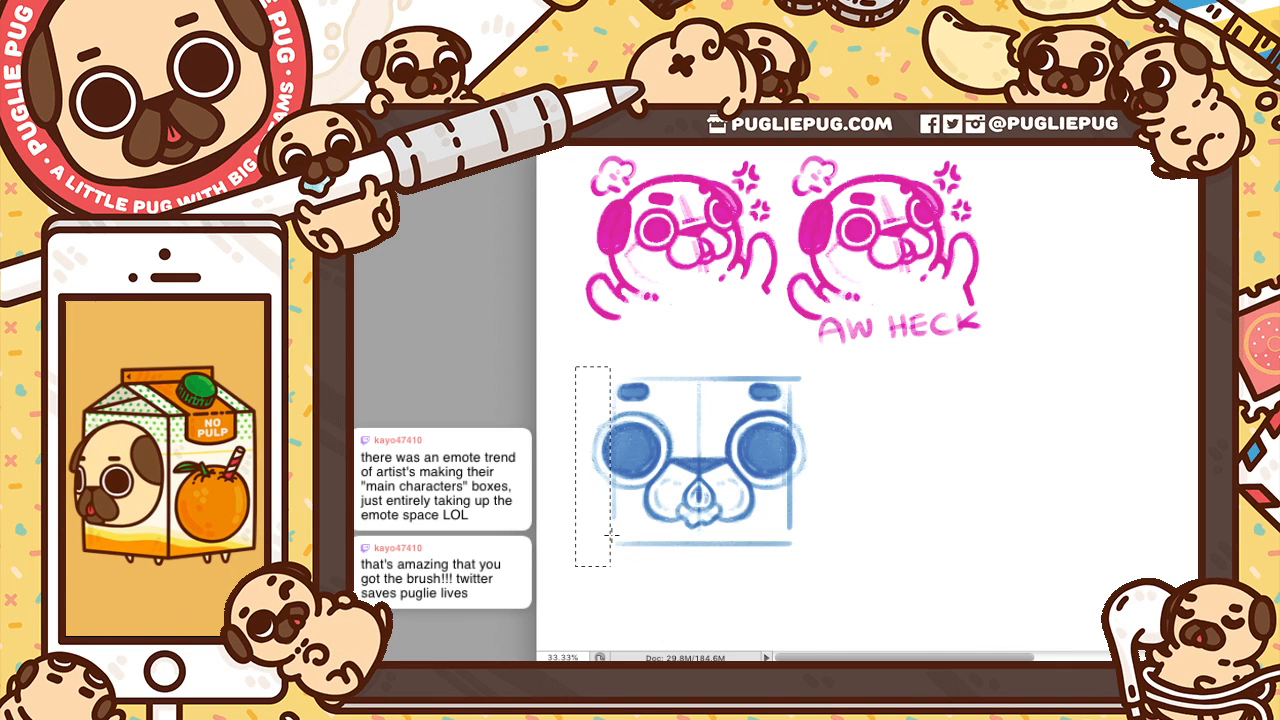
key("Delete")
key("ctrl+d")
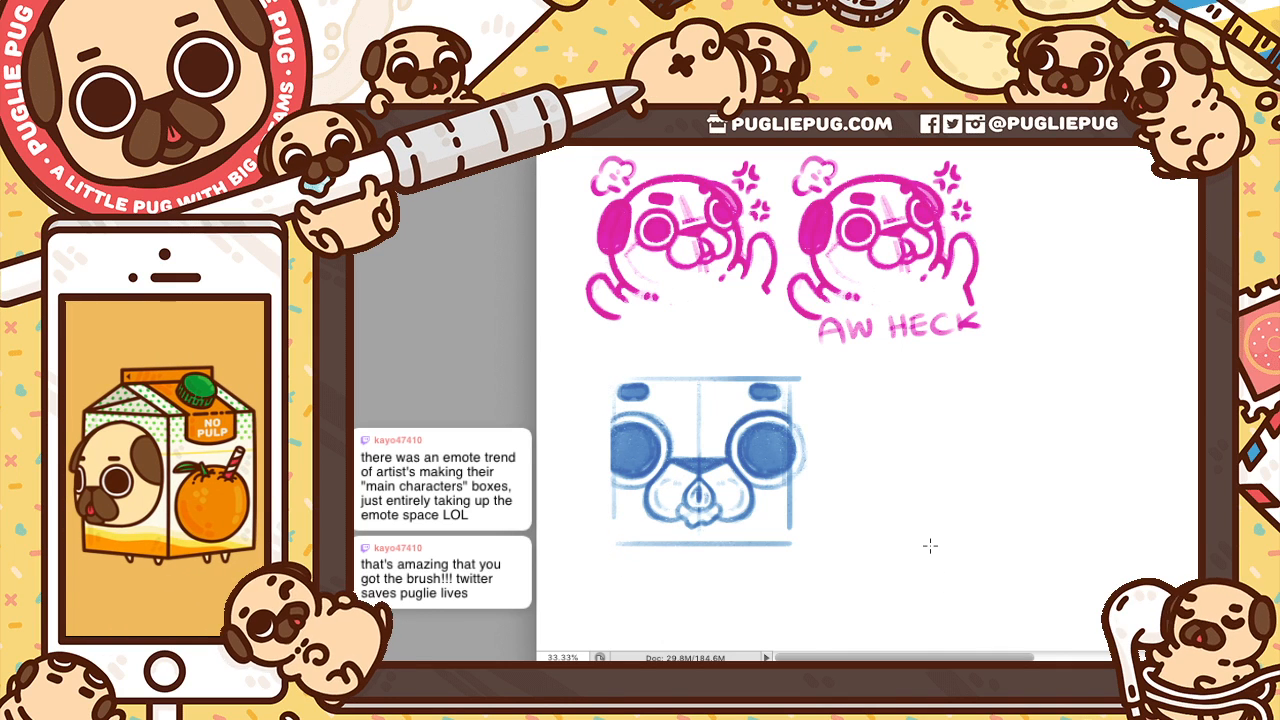
key("ctrl+alt+z")
key("ctrl+alt+z")
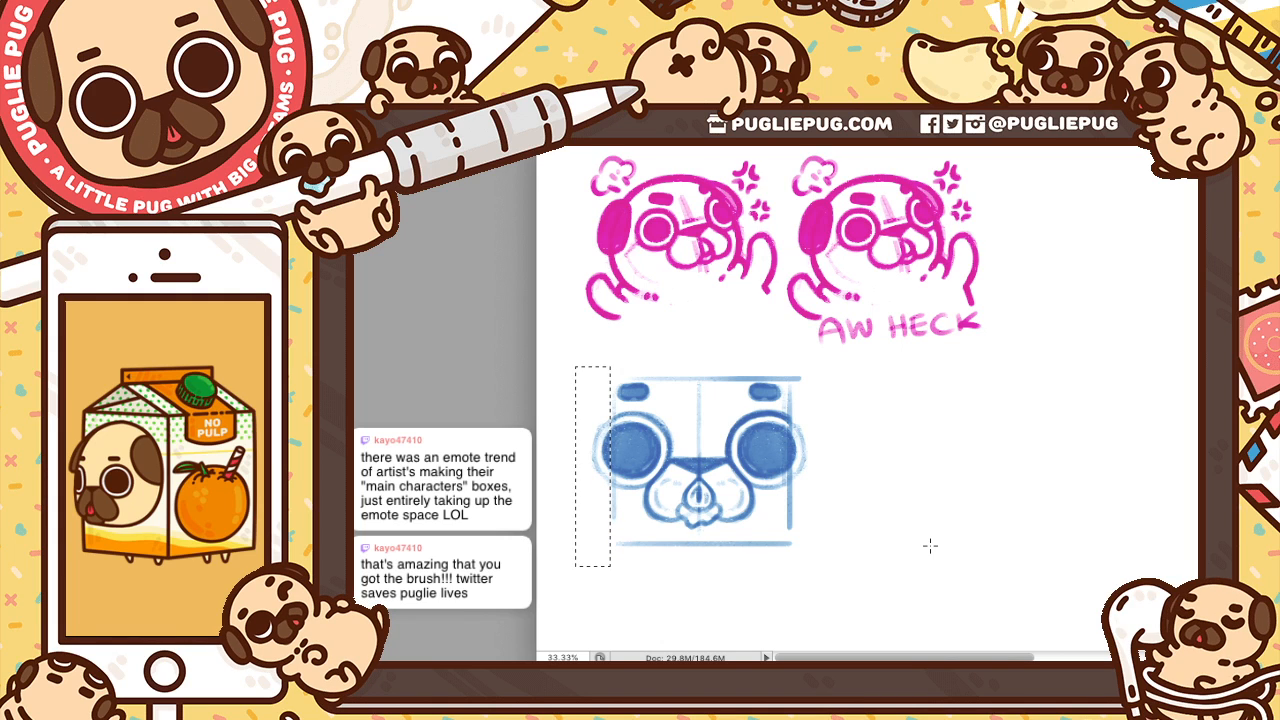
left_click(856, 513)
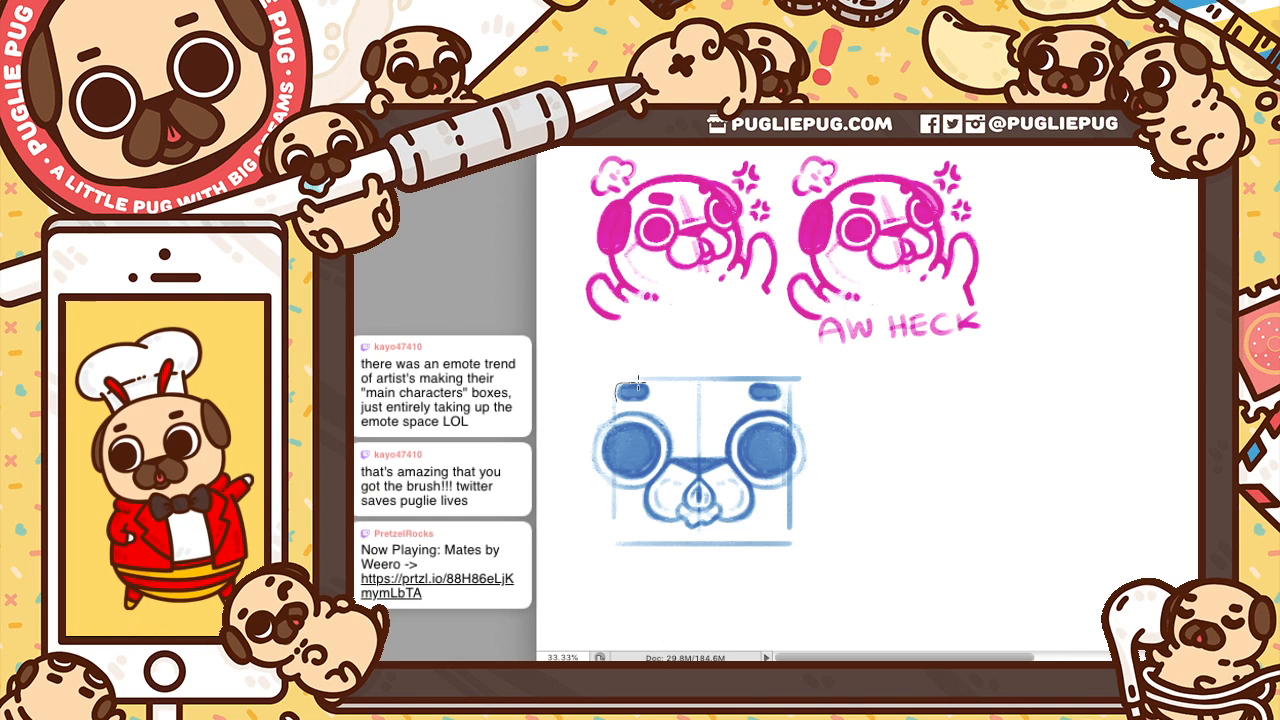
Select all the blue facial features with the Lasso and nudge them slightly down within the square guide
left_click_drag(685, 382, 768, 379)
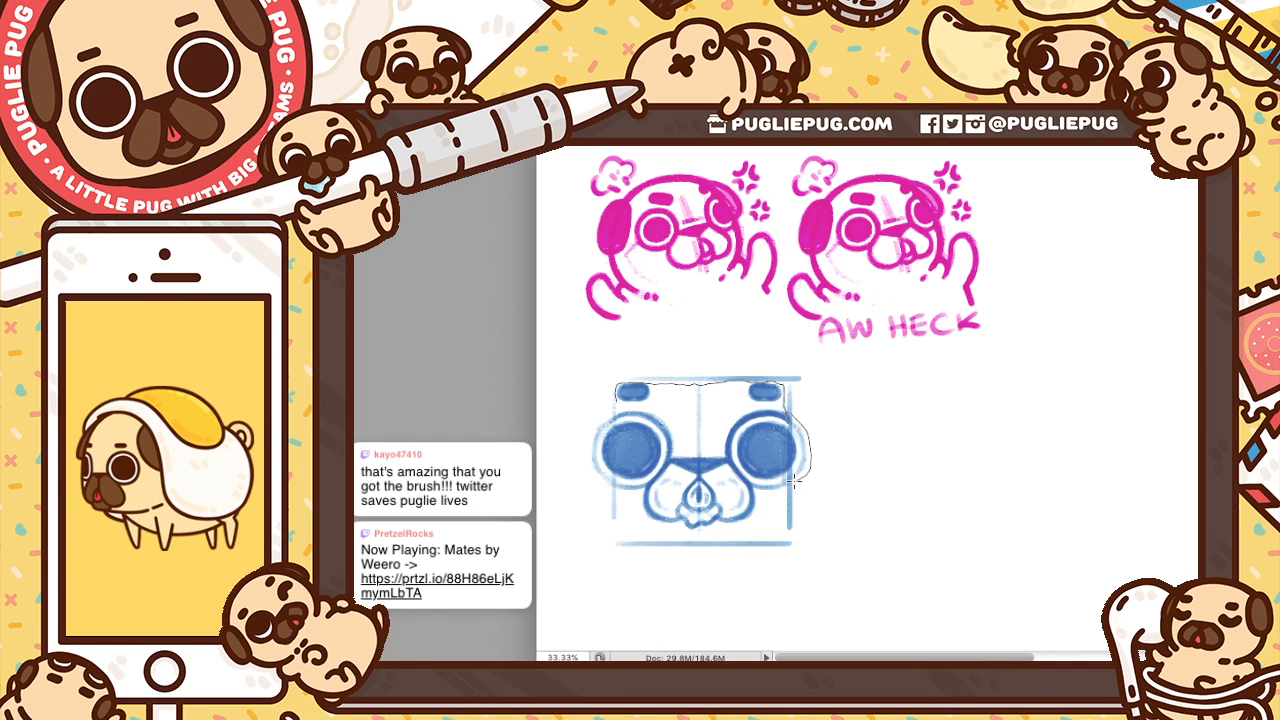
mouse_move(794, 480)
left_mouse_down()
mouse_move(750, 525)
mouse_move(705, 535)
mouse_move(627, 500)
left_mouse_up()
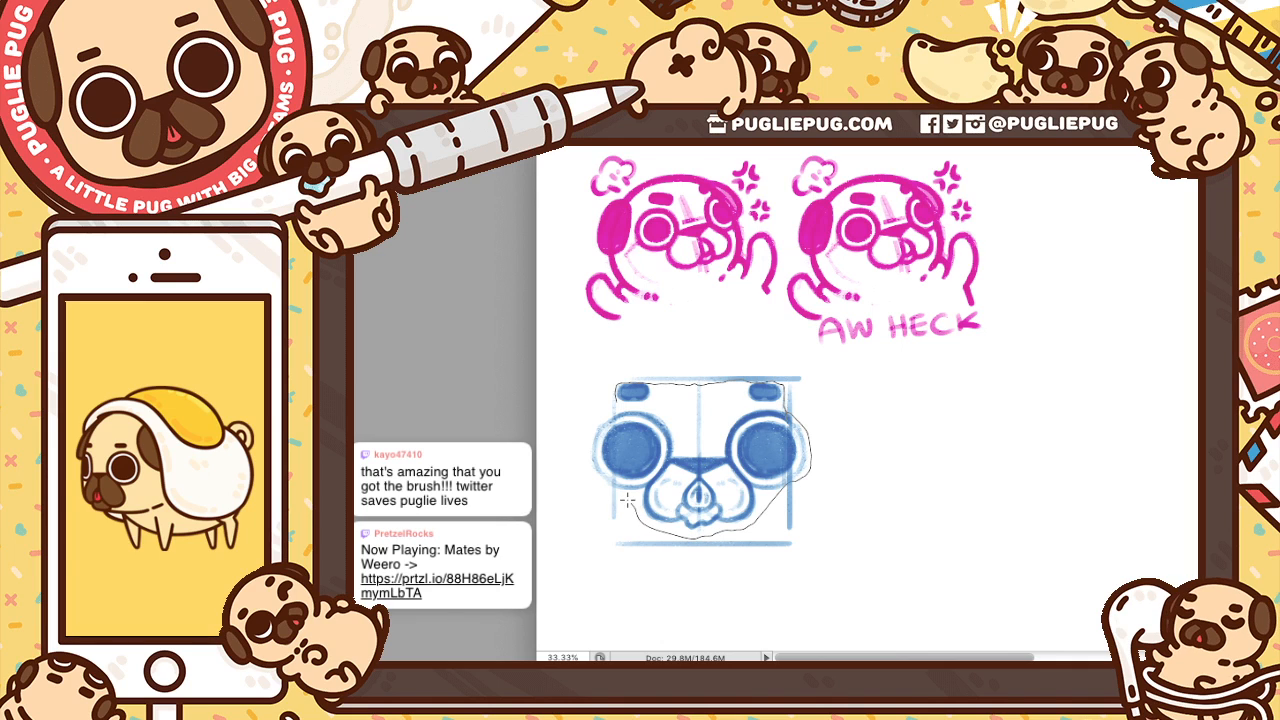
left_click_drag(582, 451, 622, 390)
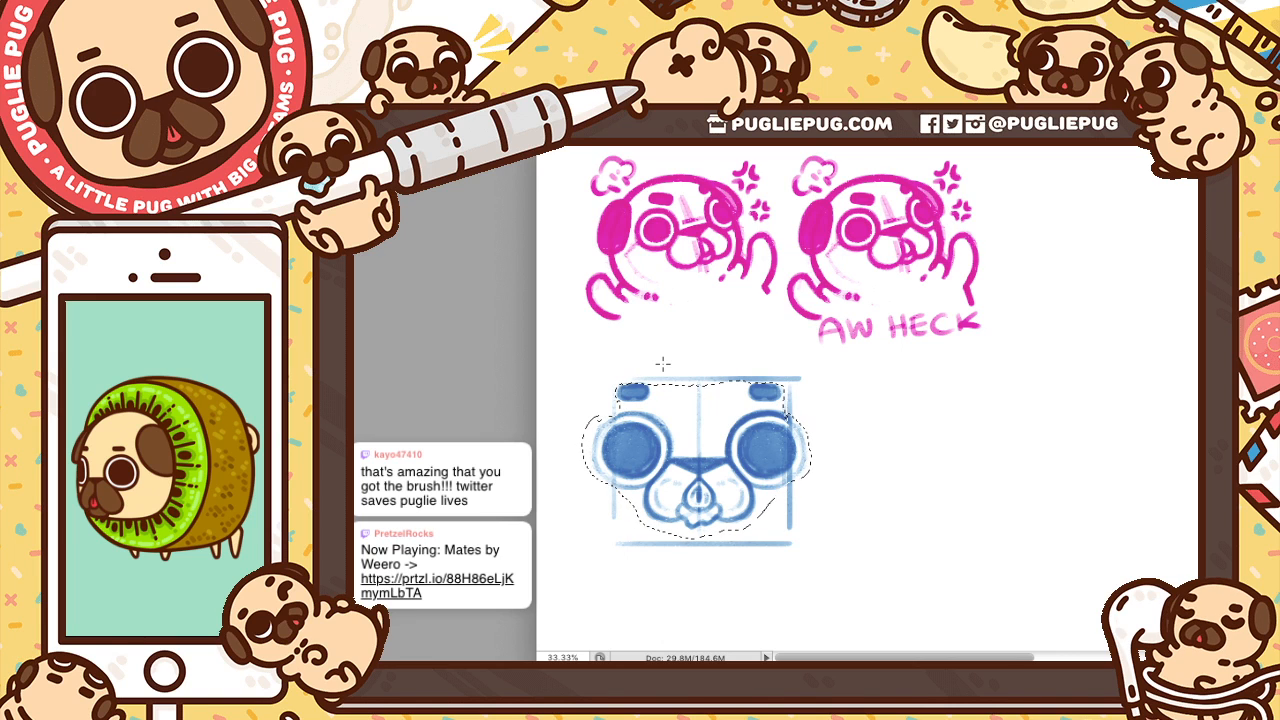
key("b")
key("v")
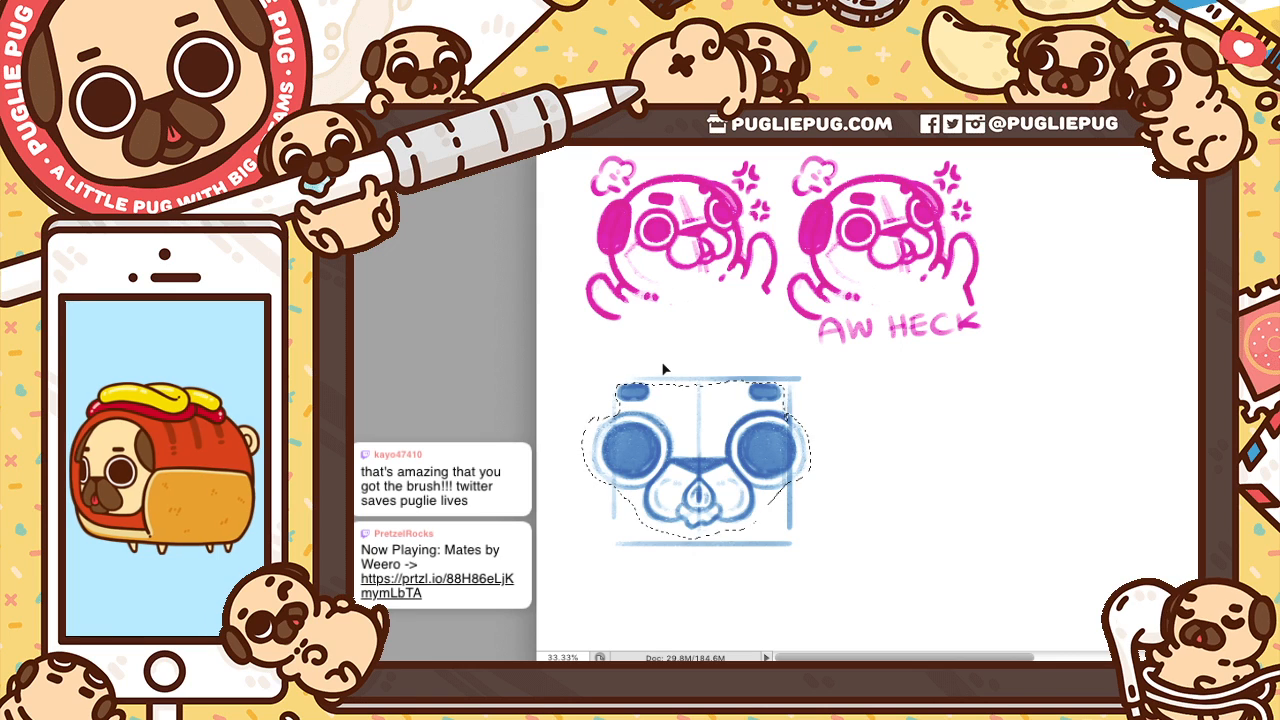
key("shift+Down")
key("shift+Down")
key("shift+Down")
key("shift+Down")
key("shift+Up")
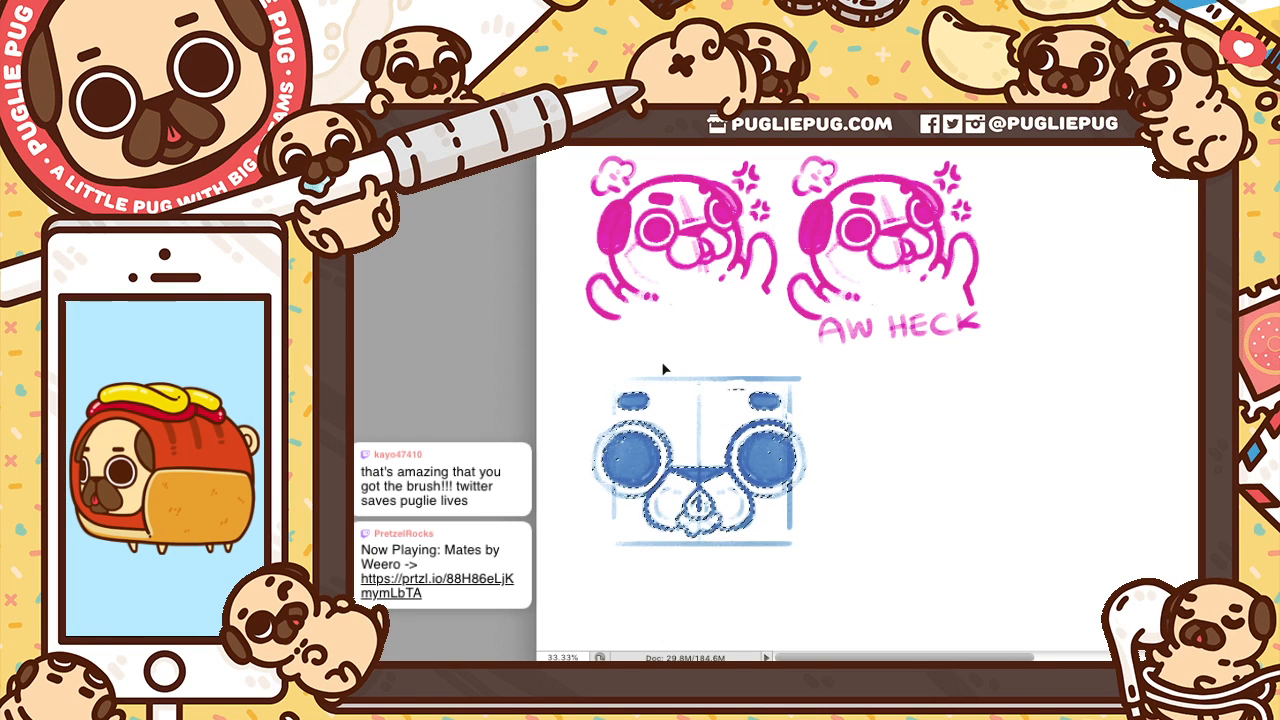
key("m")
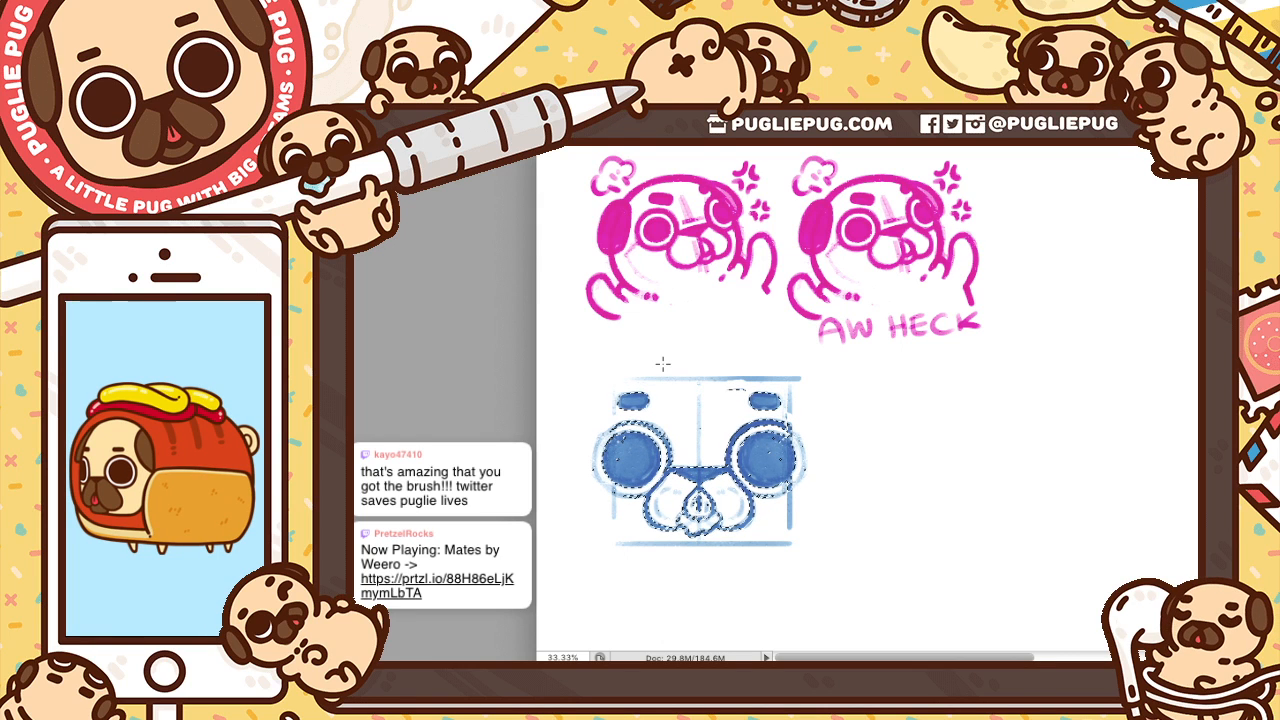
left_click(774, 343)
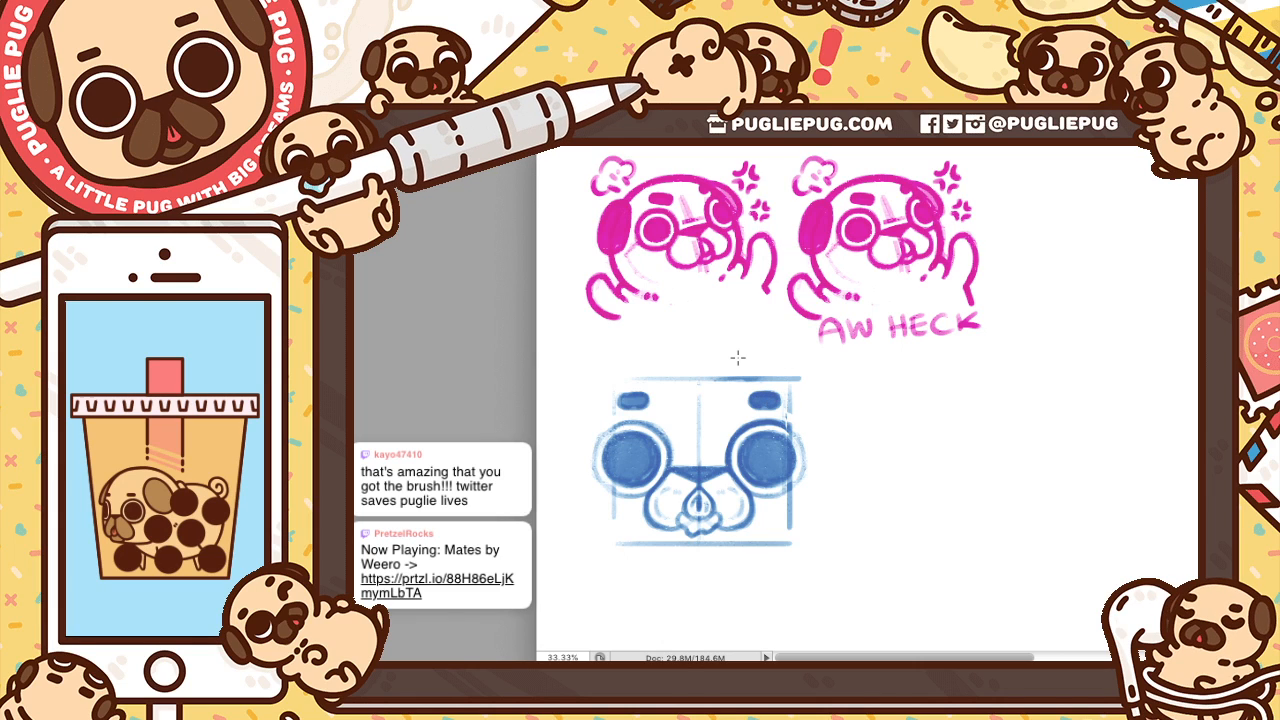
Nudge the right and left eyebrows slightly inward toward the centre of the face
left_click_drag(744, 388, 784, 414)
key("shift+super+Left")
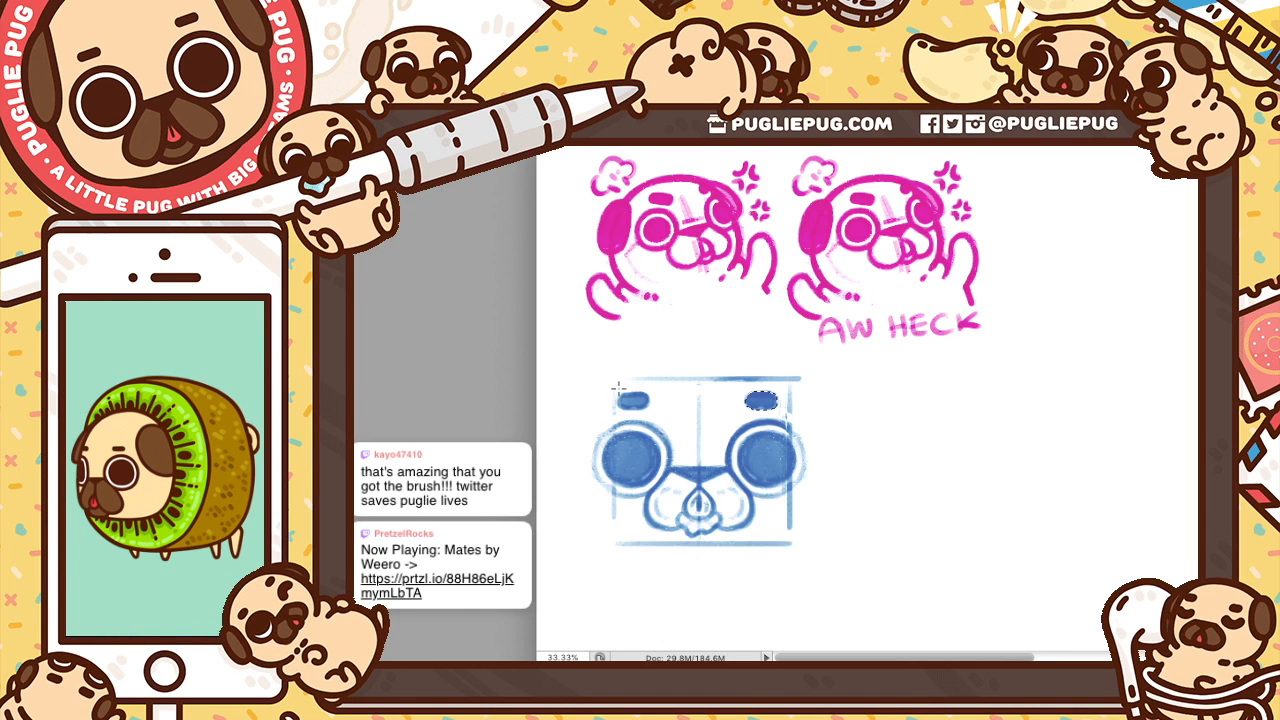
left_click_drag(618, 389, 654, 400)
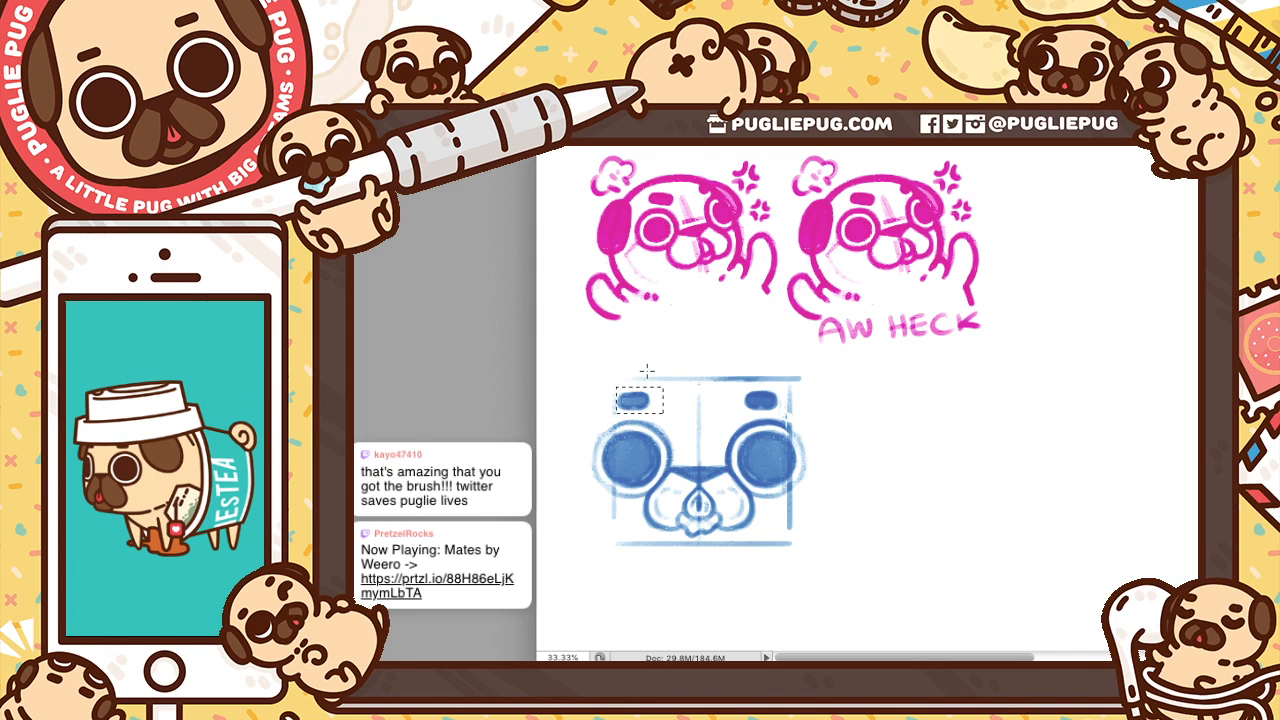
key("shift+super+Right")
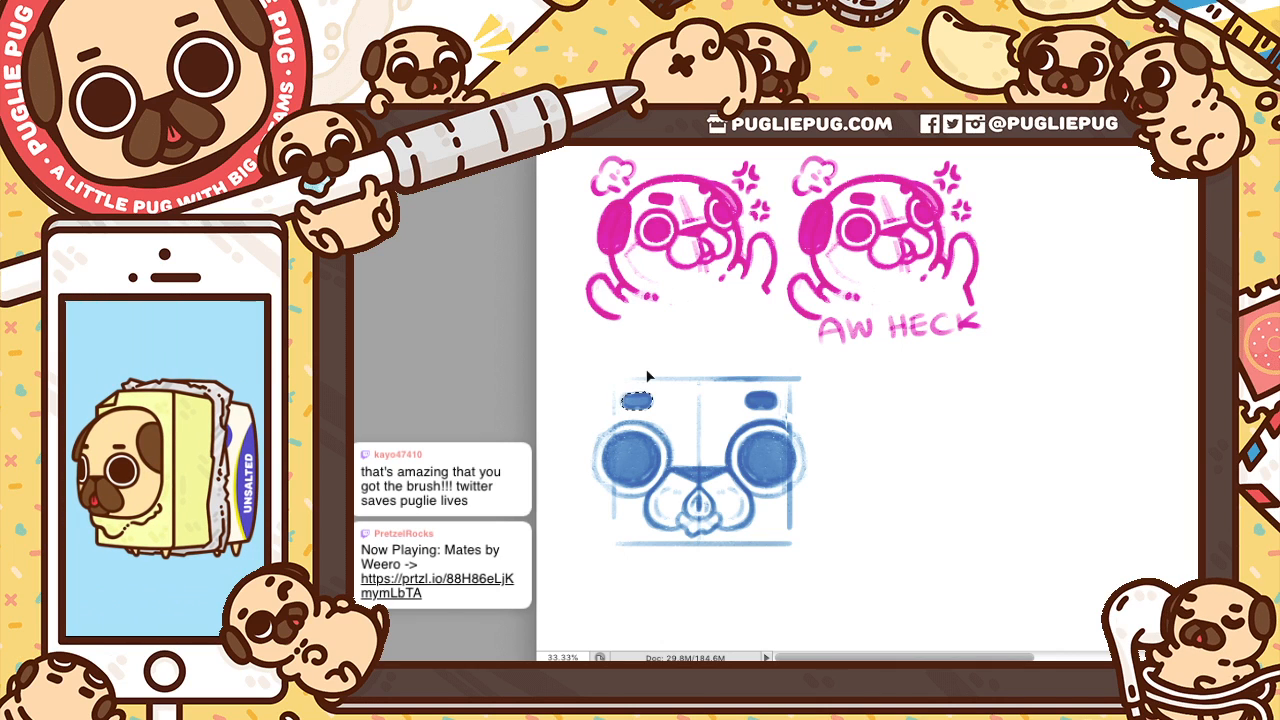
left_click(789, 399)
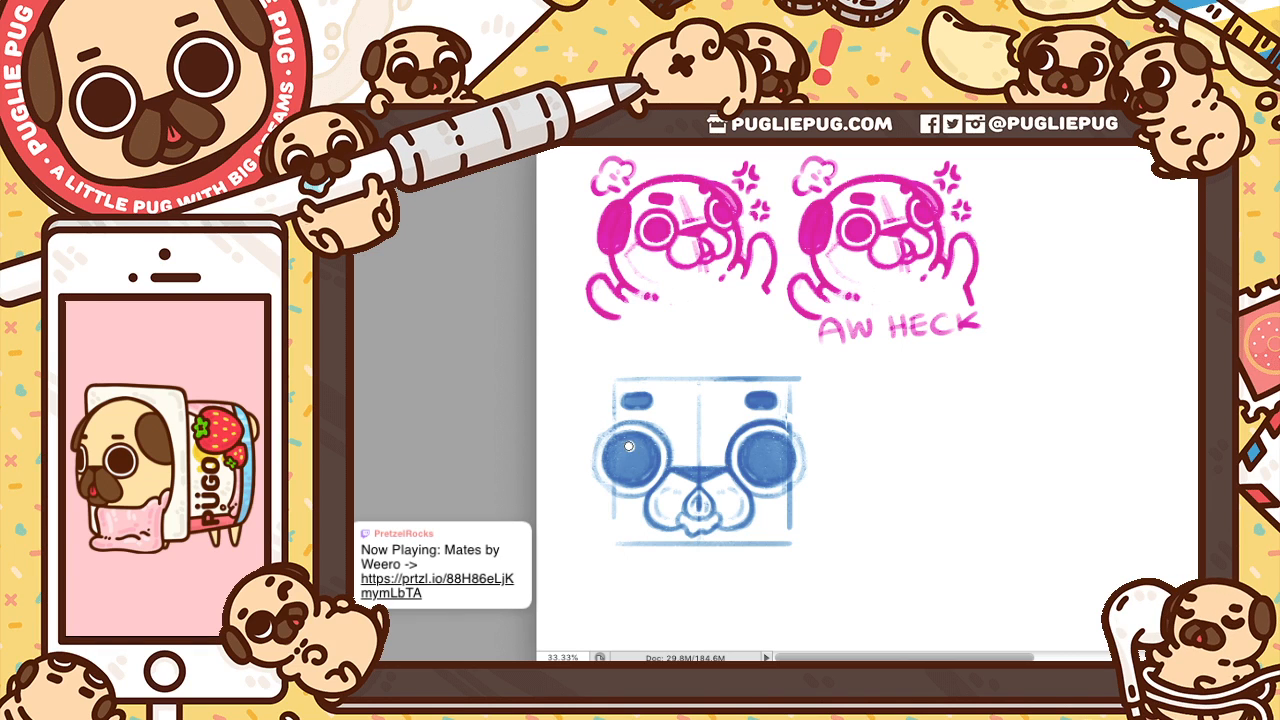
Add small white round and sparkle highlights inside both blue pupils
left_click_drag(636, 448, 632, 449)
left_click(641, 453)
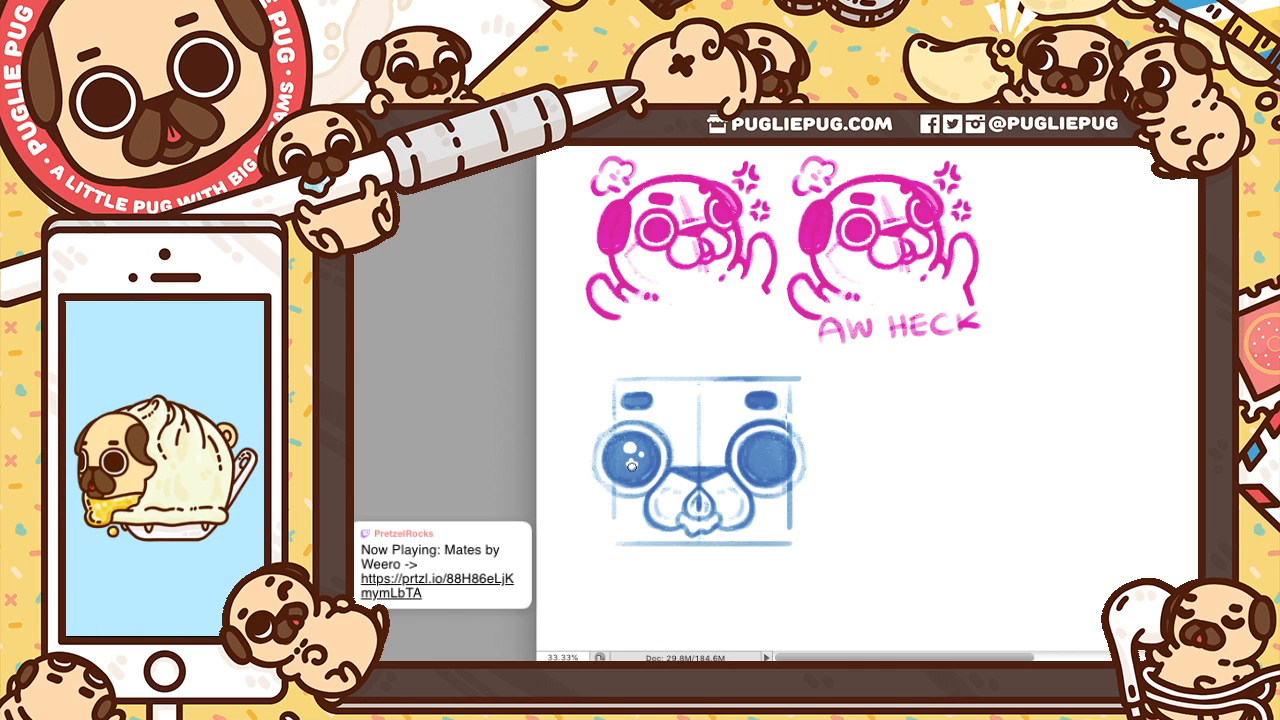
left_click_drag(631, 461, 638, 463)
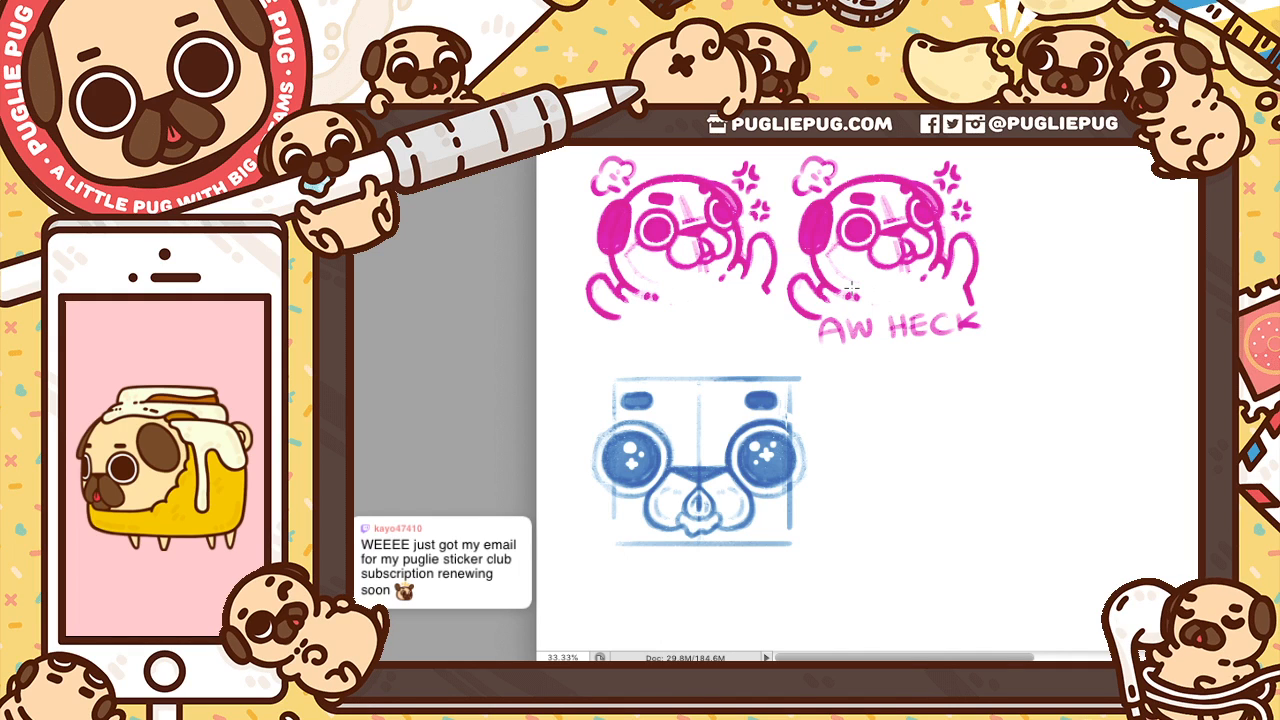
Move the whole blue face sketch with its square guide up and left, closer beneath the first pink pug
mouse_move(573, 357)
left_mouse_down()
mouse_move(829, 503)
mouse_move(821, 582)
left_mouse_up()
left_click_drag(733, 442, 718, 421)
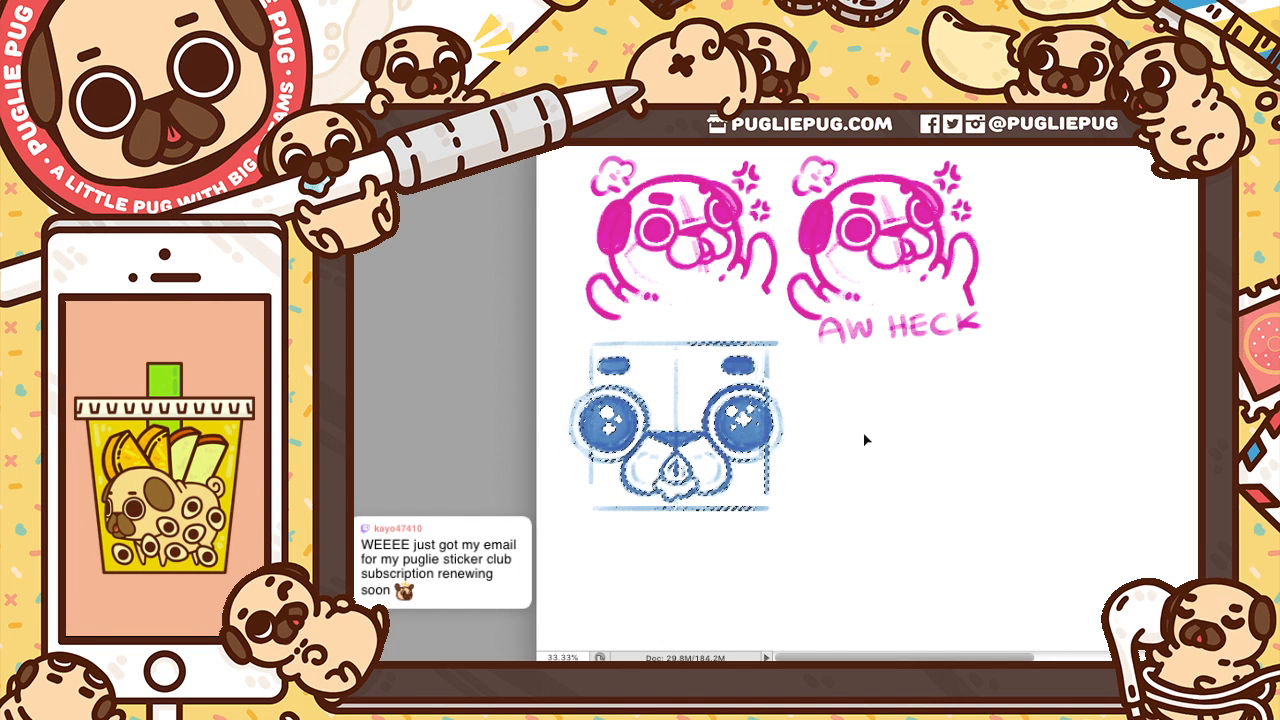
key("super+d")
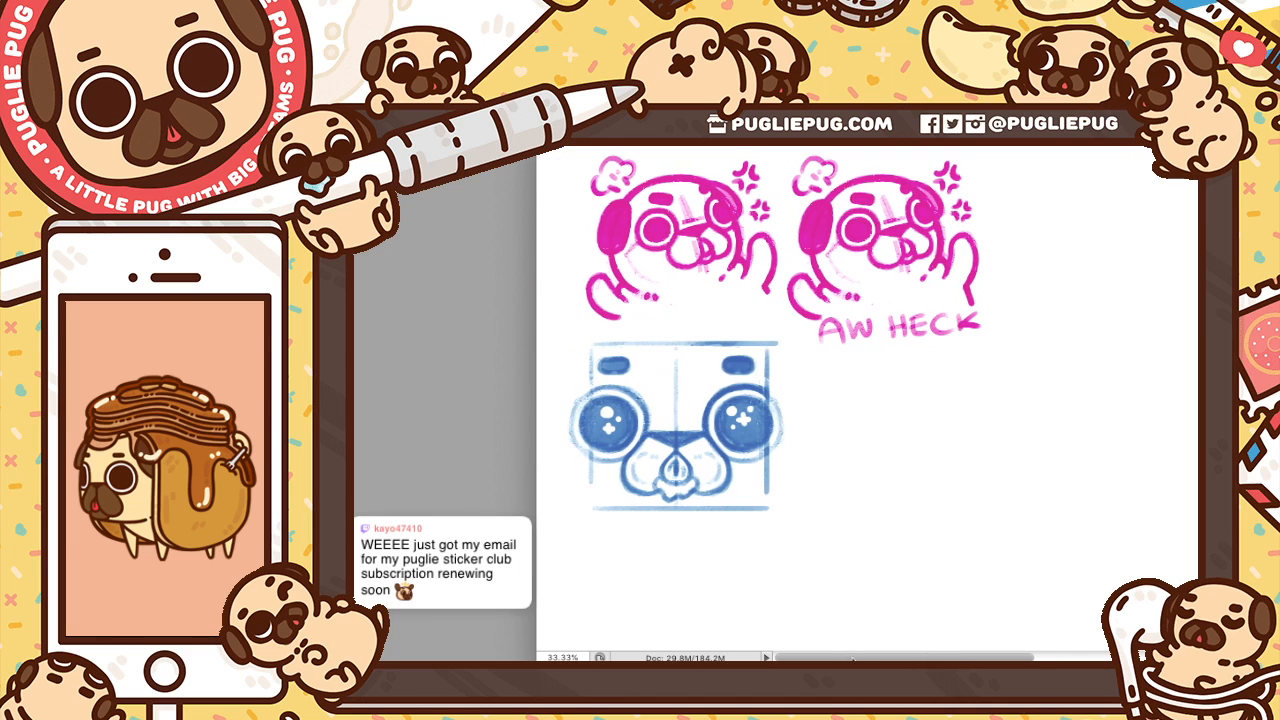
scroll(953, 493, "up", 2)
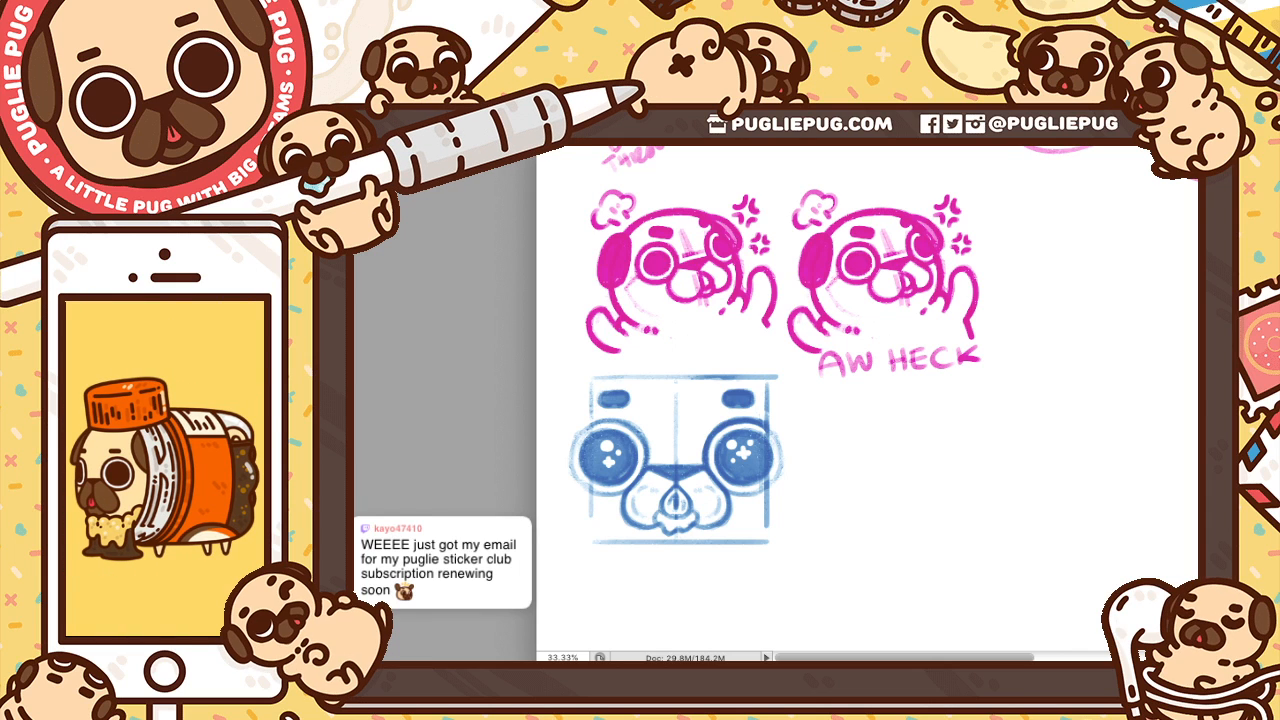
key("super+Tab")
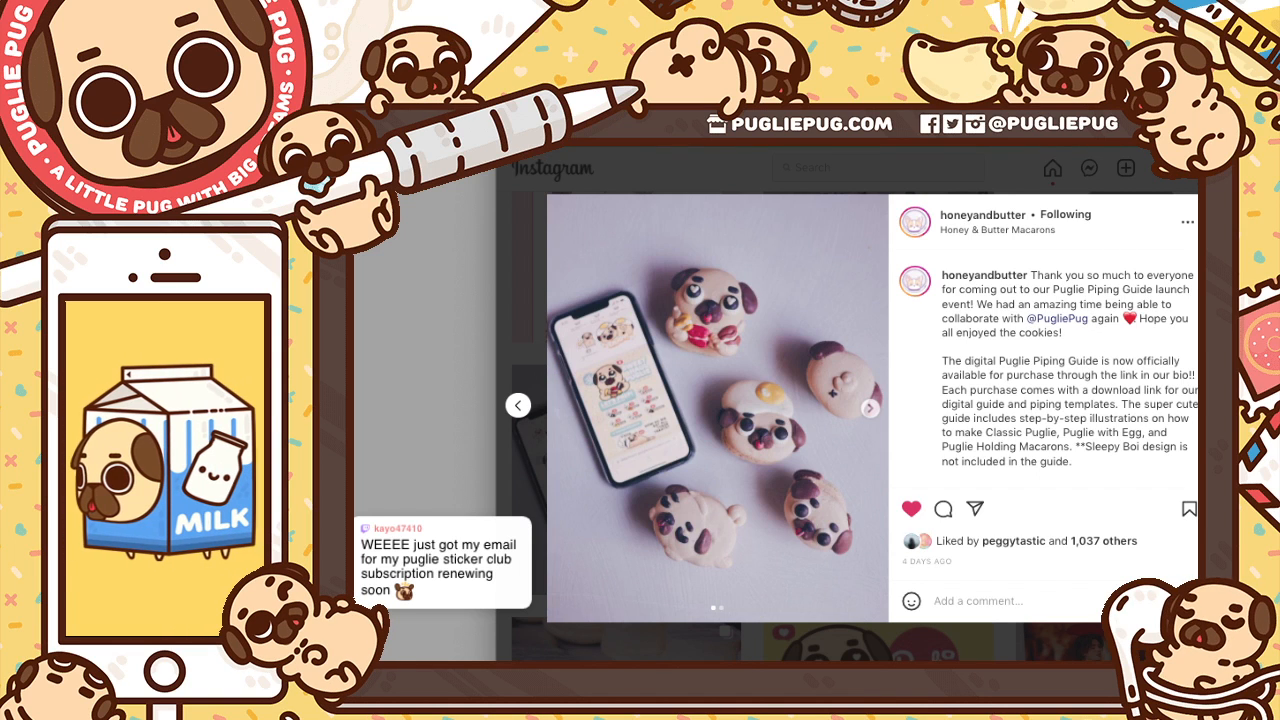
left_click(1056, 317)
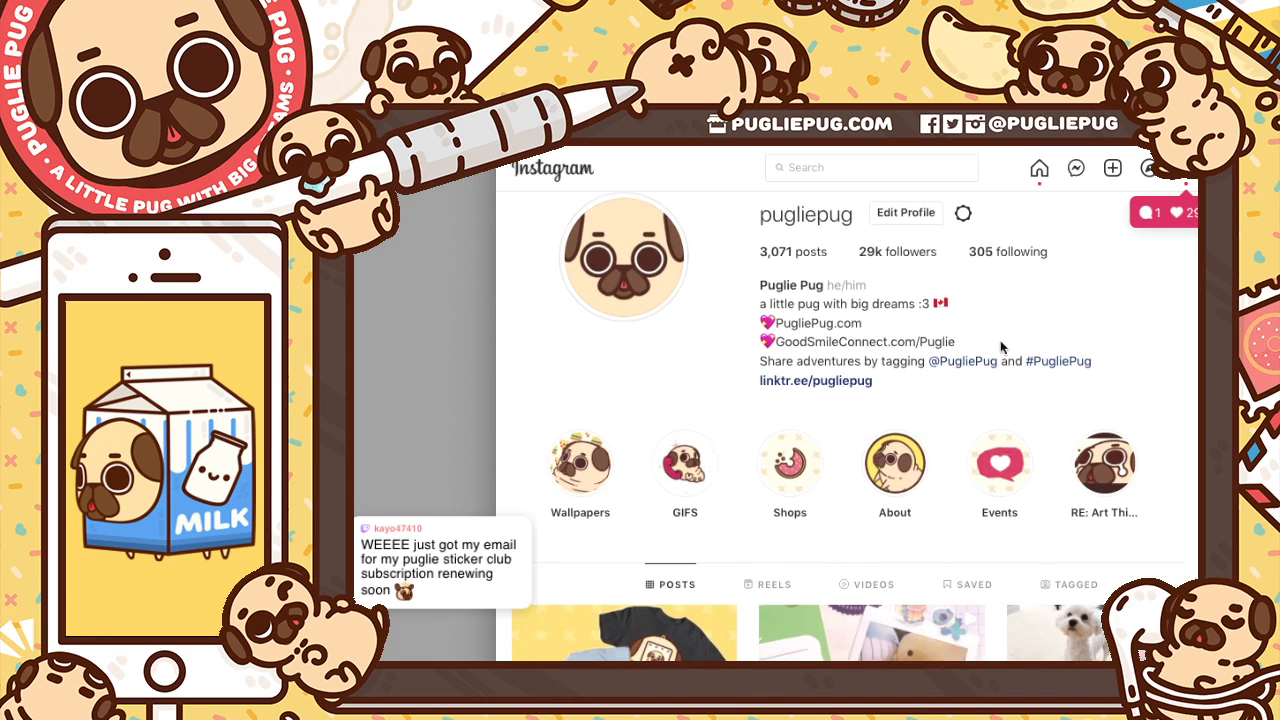
scroll(1005, 350, "down", 3)
scroll(800, 420, "down", 1)
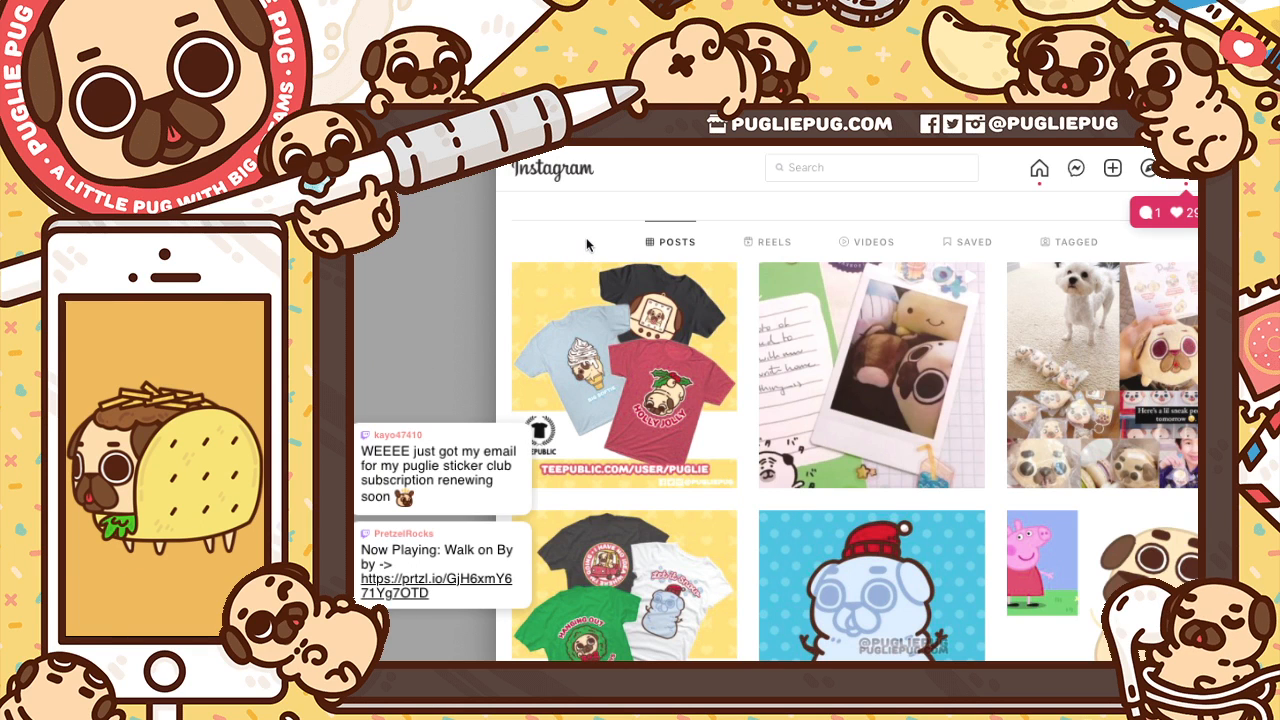
scroll(588, 243, "down", 1)
scroll(584, 245, "down", 1)
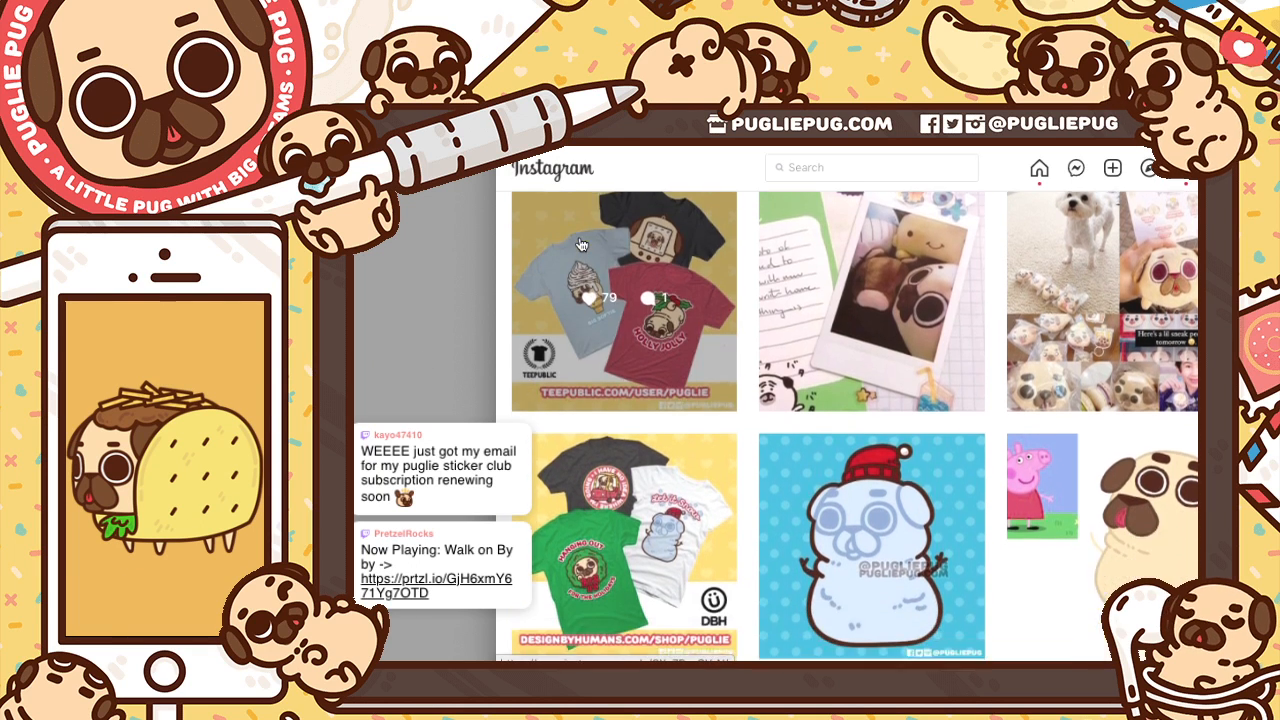
scroll(584, 245, "up", 4)
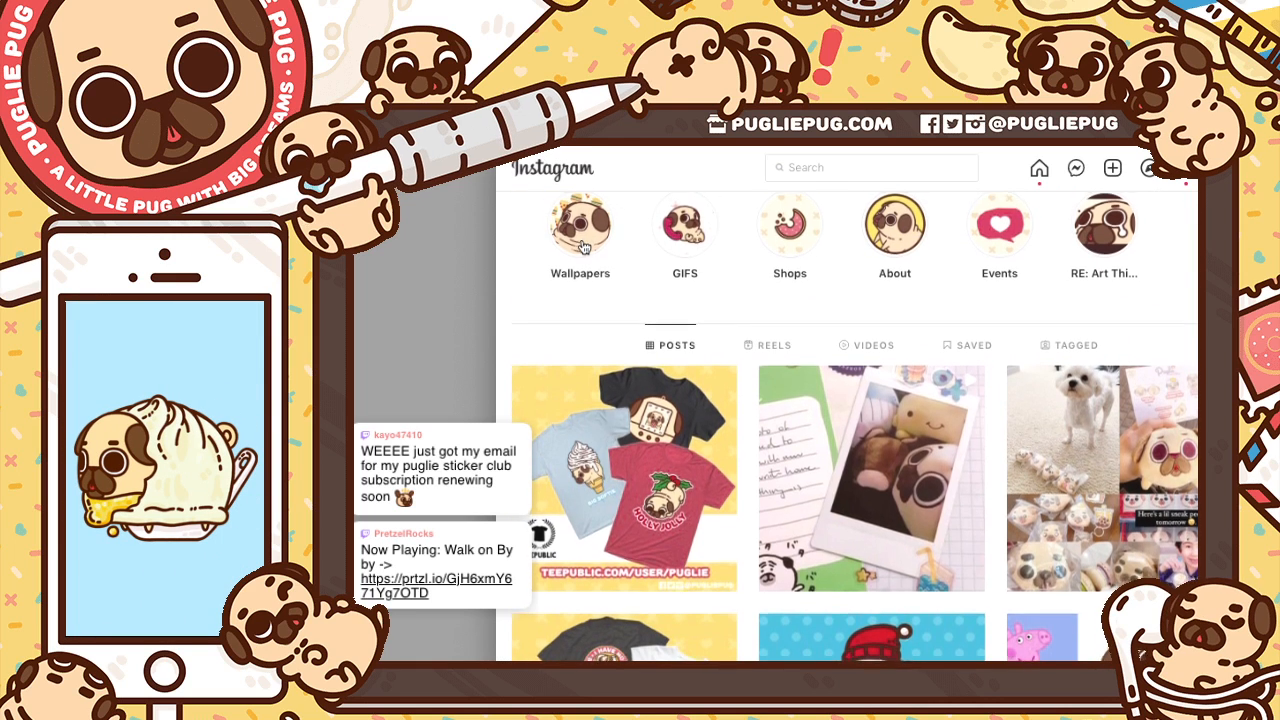
scroll(584, 247, "up", 1)
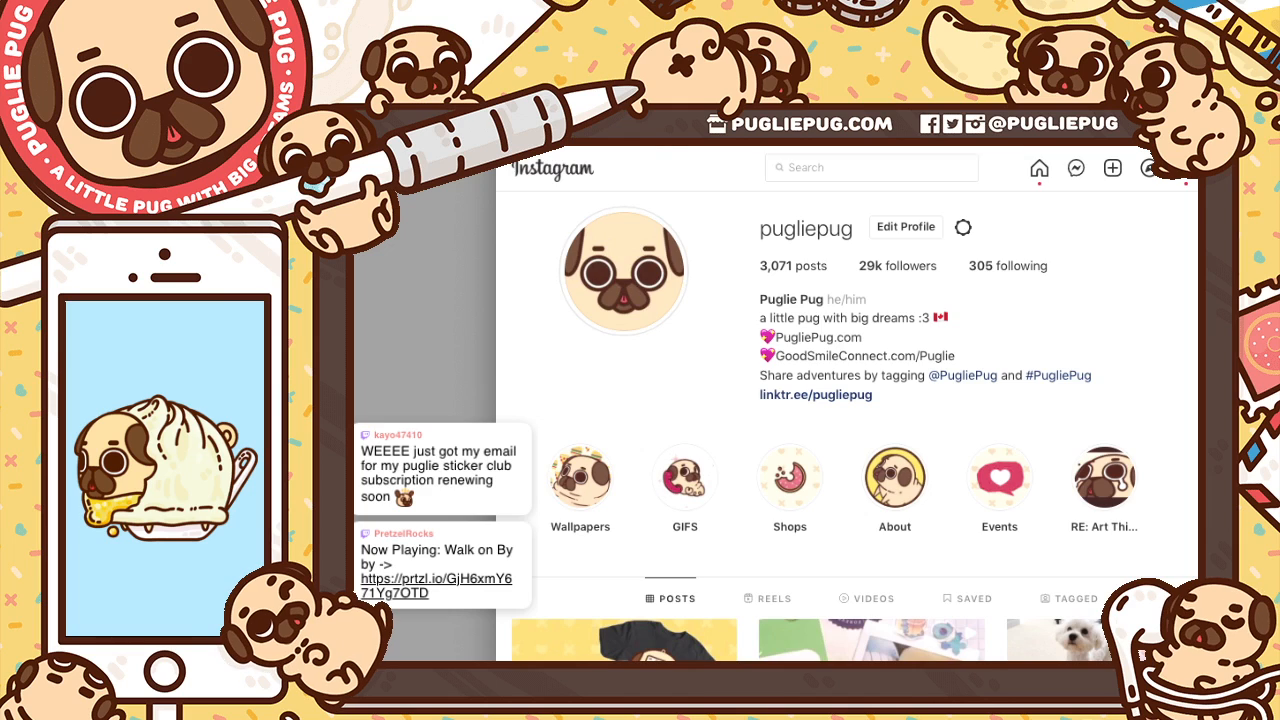
key("super+Tab")
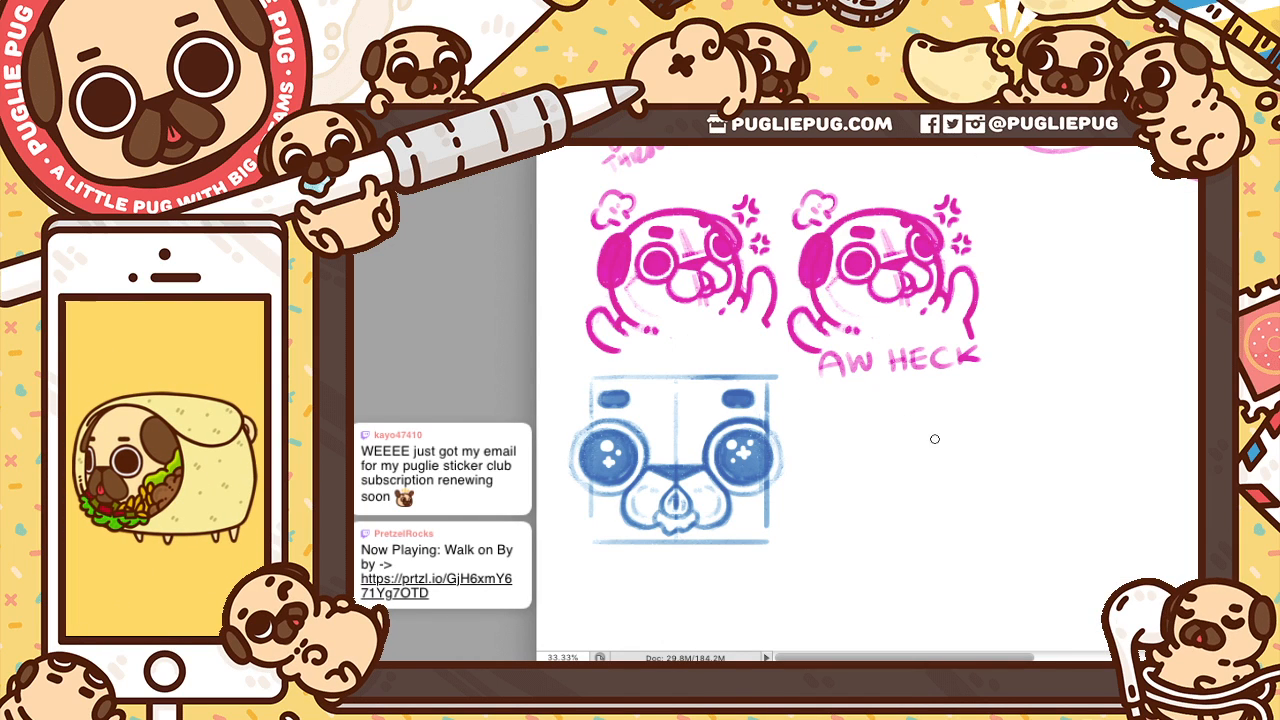
key("b")
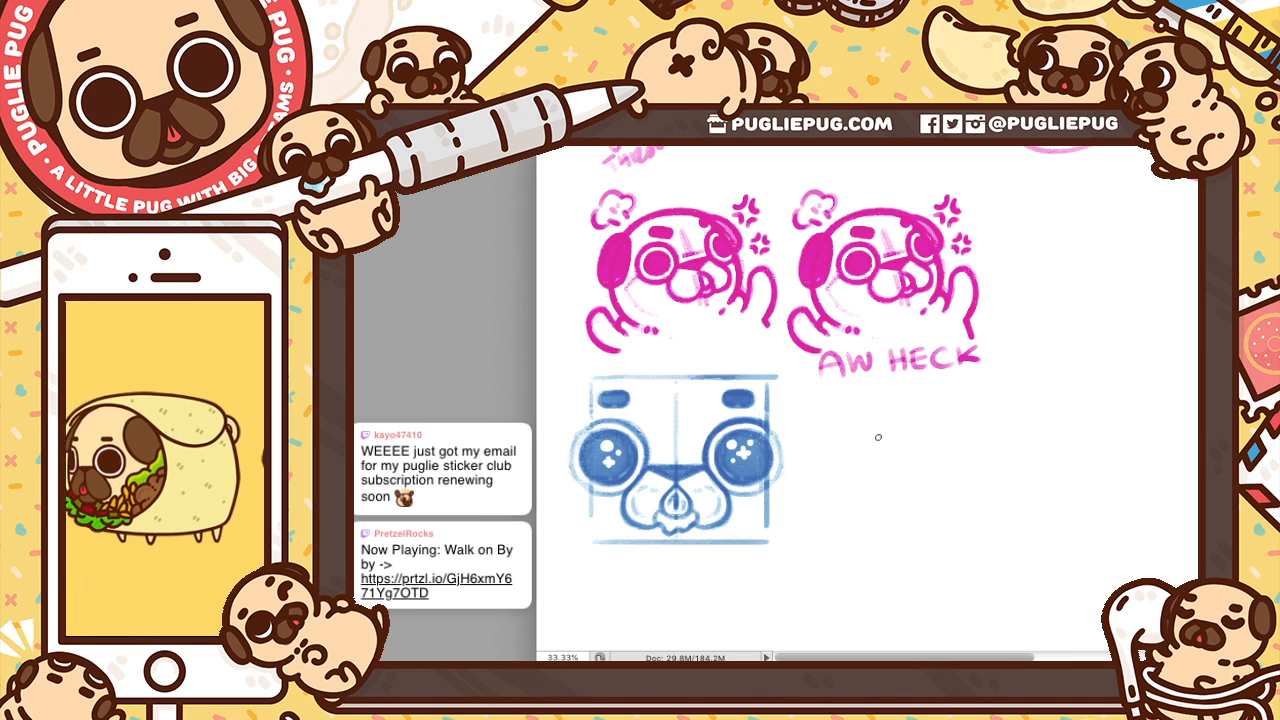
Sketch a rough blue circle for a new pug head below the "AW HECK" pug, reinforcing its outline with overlapping strokes
left_click_drag(834, 480, 922, 429)
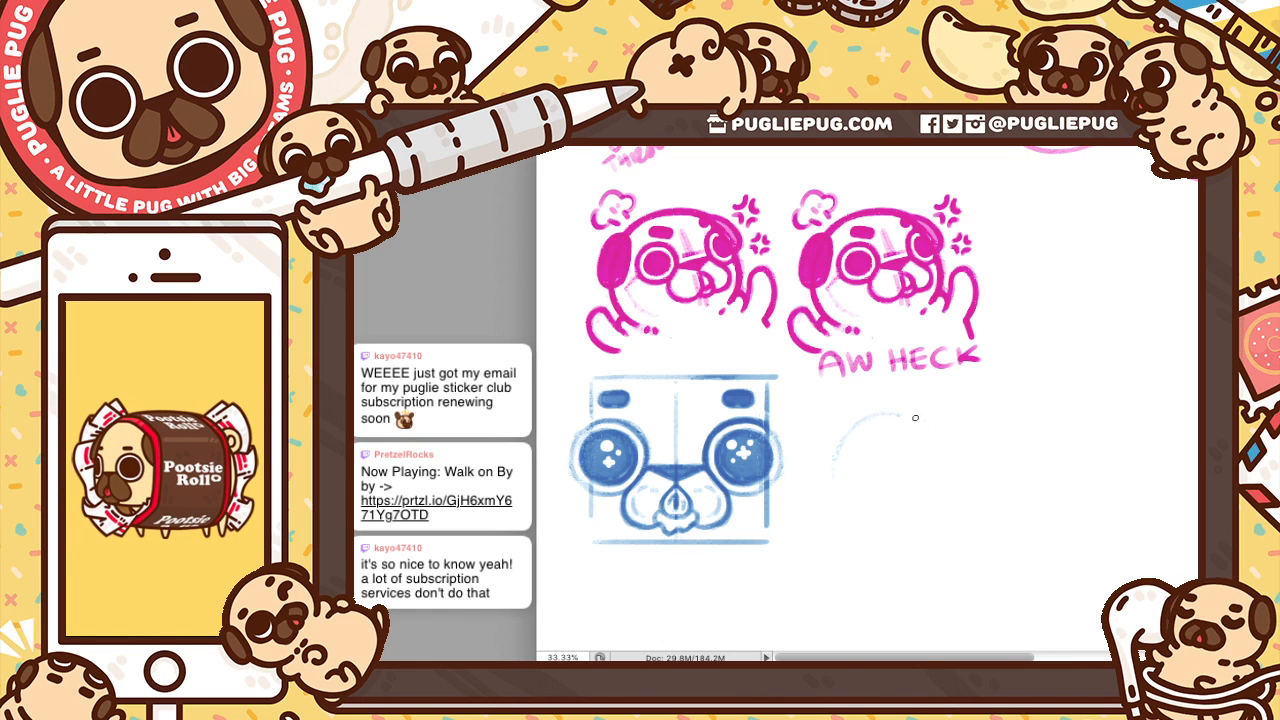
left_click_drag(830, 469, 885, 525)
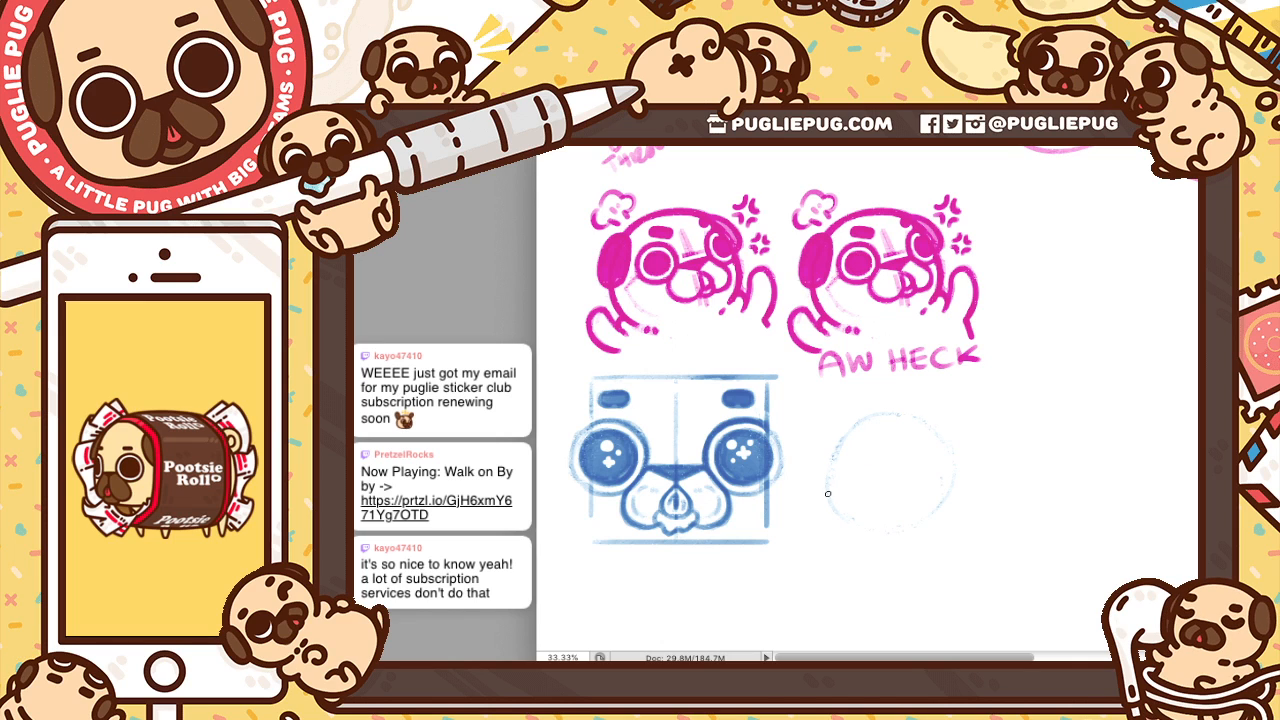
left_click_drag(829, 492, 943, 504)
left_click_drag(954, 460, 893, 538)
mouse_move(846, 434)
left_mouse_down()
mouse_move(832, 516)
mouse_move(916, 420)
mouse_move(932, 430)
left_mouse_up()
left_click_drag(824, 466, 874, 537)
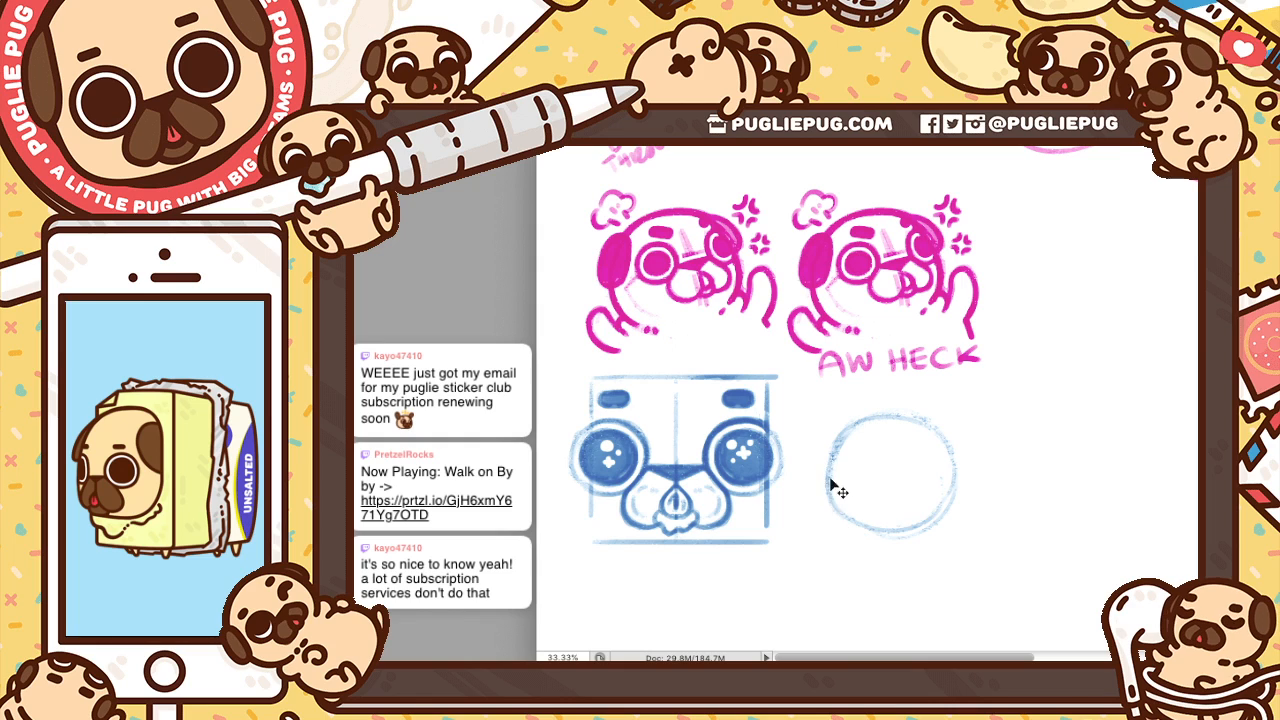
key("super+z")
mouse_move(830, 490)
left_mouse_down()
mouse_move(884, 534)
mouse_move(935, 518)
left_mouse_up()
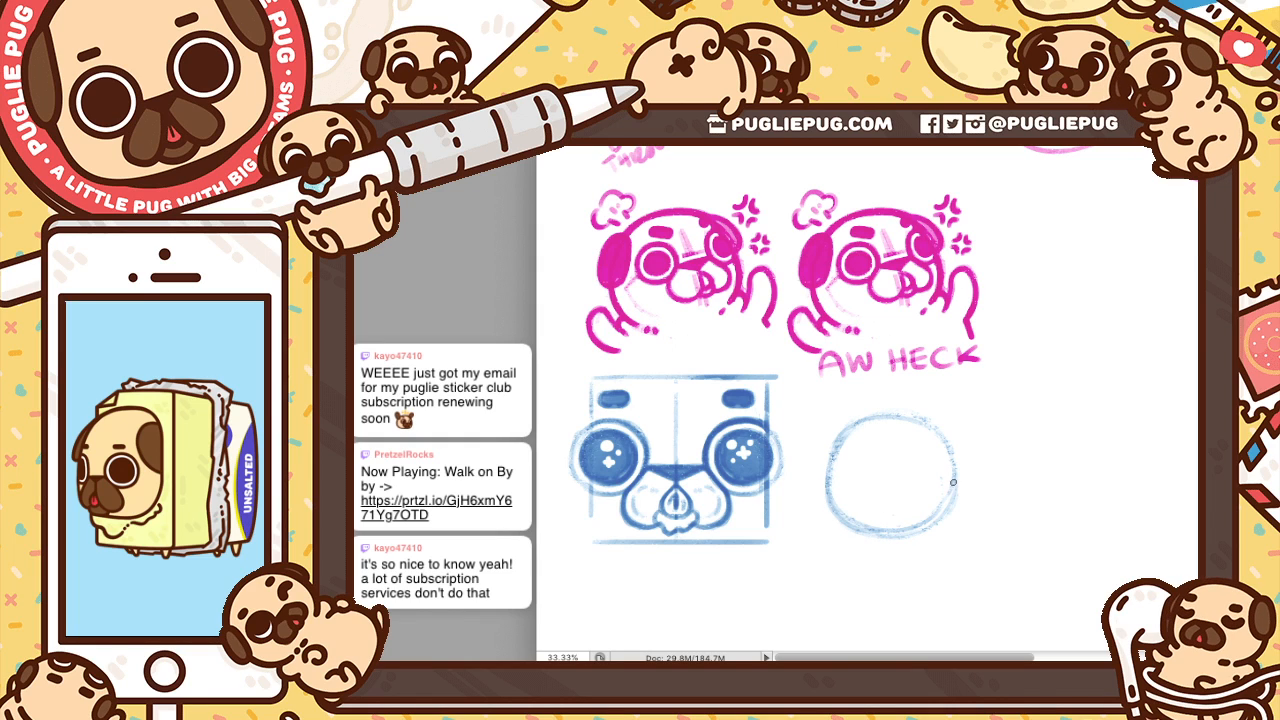
key("super+z")
Add a curved horizontal and a curved vertical face guideline inside the blue head circle
left_click_drag(831, 499, 949, 487)
key("super+z")
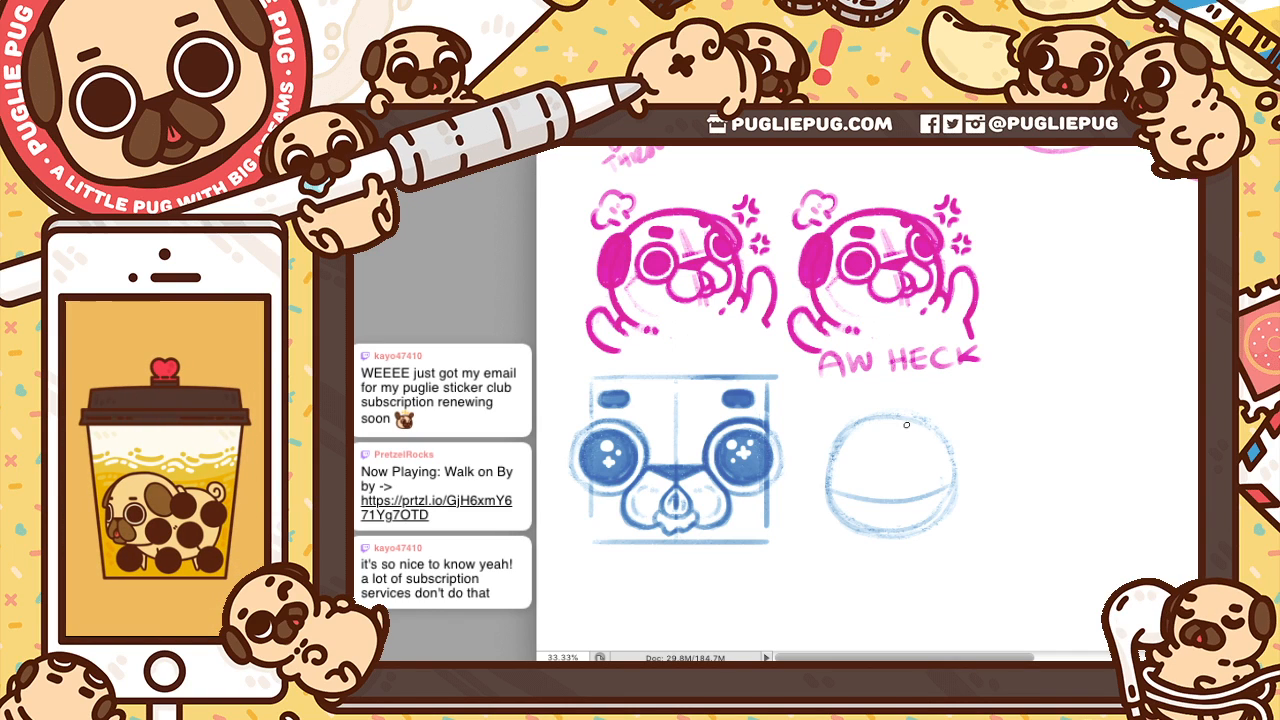
left_click_drag(911, 436, 909, 528)
key("super+z")
key("super+z")
left_click_drag(914, 440, 910, 526)
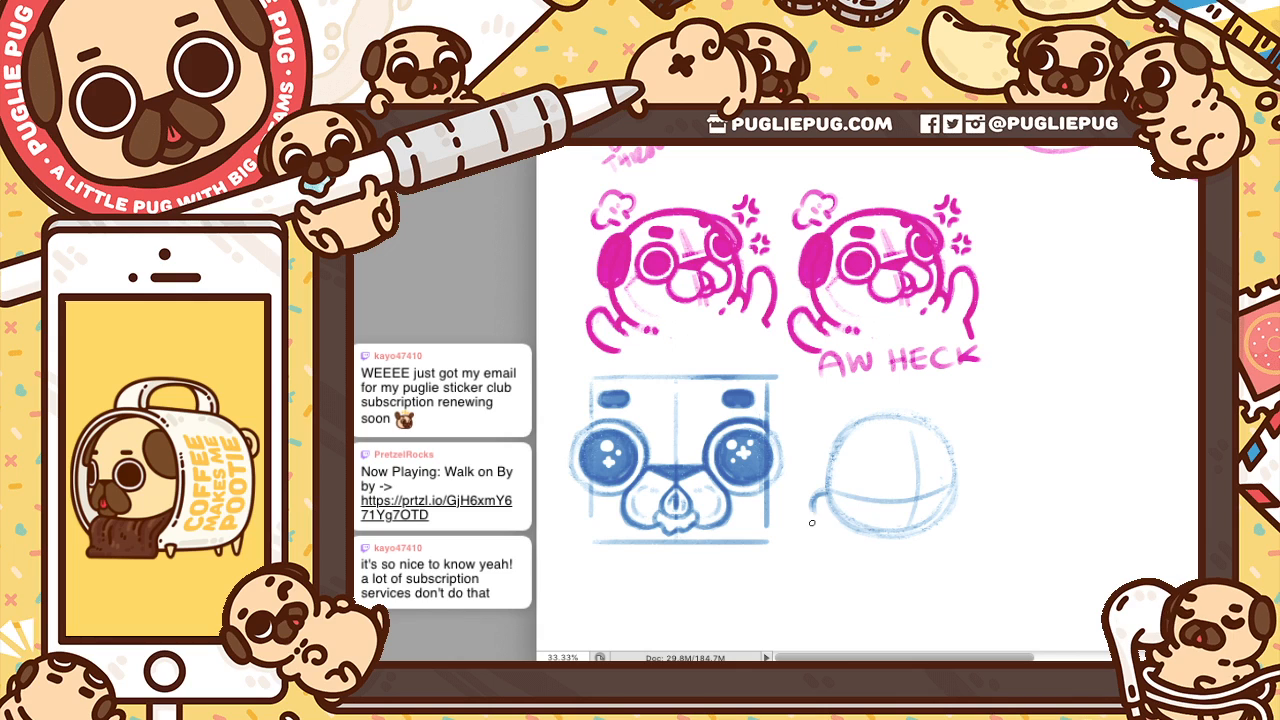
Sketch a curved arm line at the head circle's lower left and a rounded paw beneath the head
key("super+z")
left_click_drag(817, 515, 805, 545)
key("super+z")
key("super+z")
key("super+z")
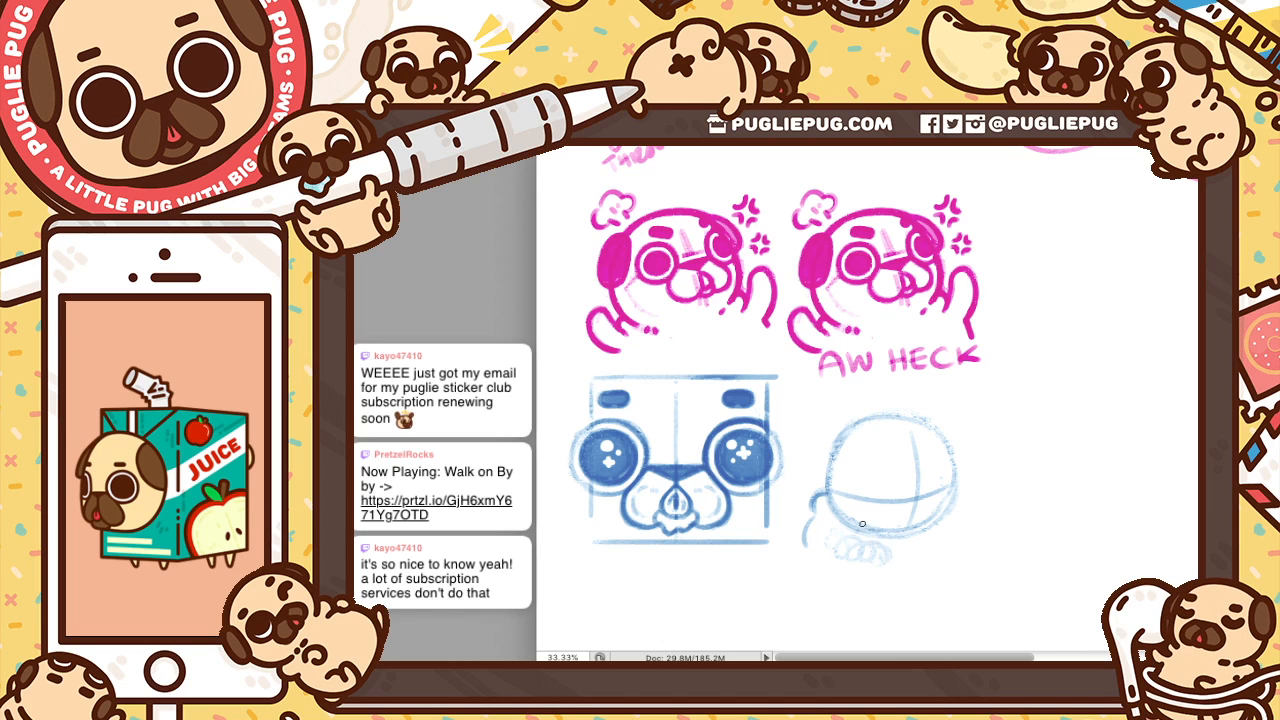
mouse_move(831, 537)
left_mouse_down()
mouse_move(883, 558)
mouse_move(835, 541)
mouse_move(859, 556)
mouse_move(847, 564)
mouse_move(887, 548)
left_mouse_up()
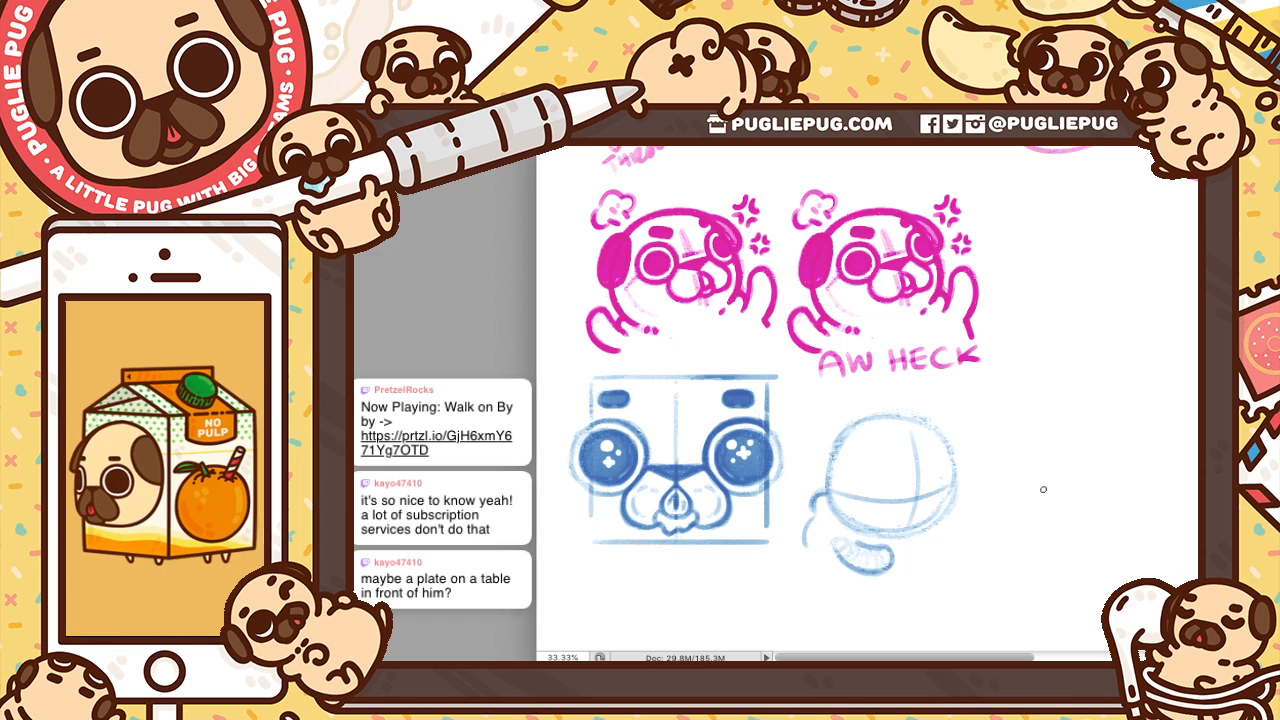
Sketch a thin, flat plate seen from the side, extending rightward from the paw
left_click_drag(888, 554, 990, 554)
key("ctrl+z")
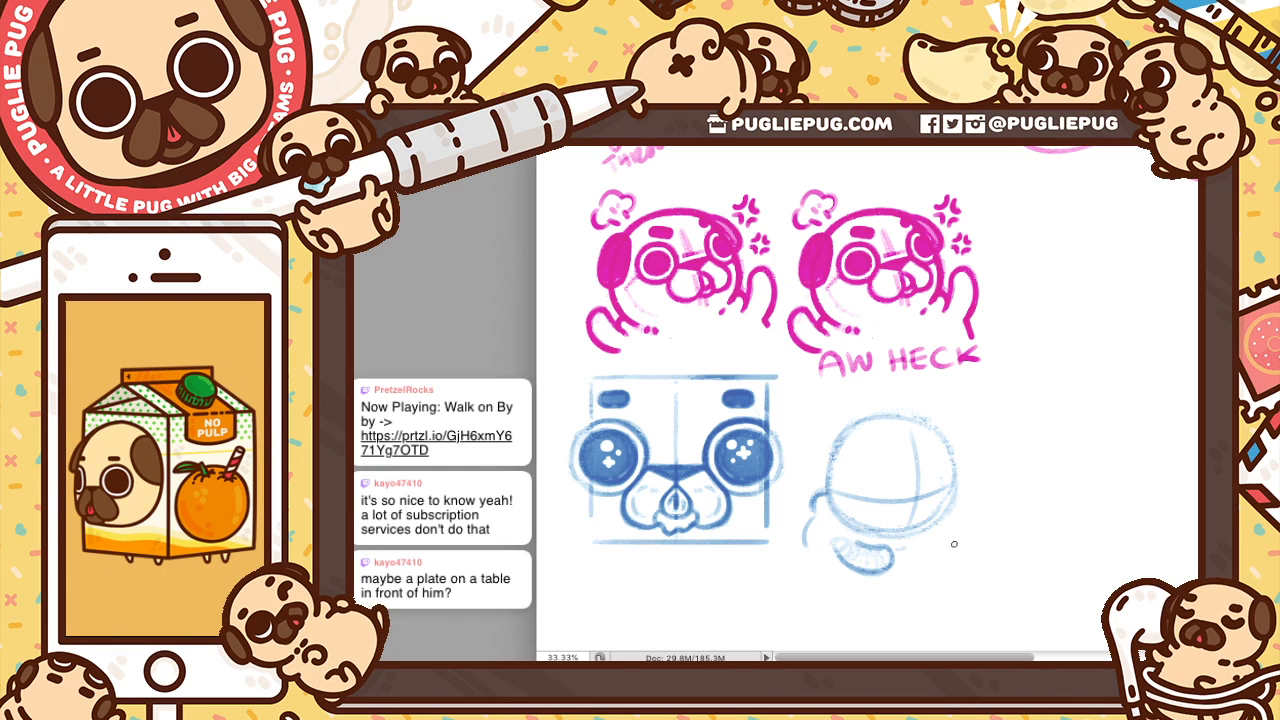
left_click_drag(885, 551, 978, 546)
key("ctrl+z")
left_click_drag(889, 553, 978, 549)
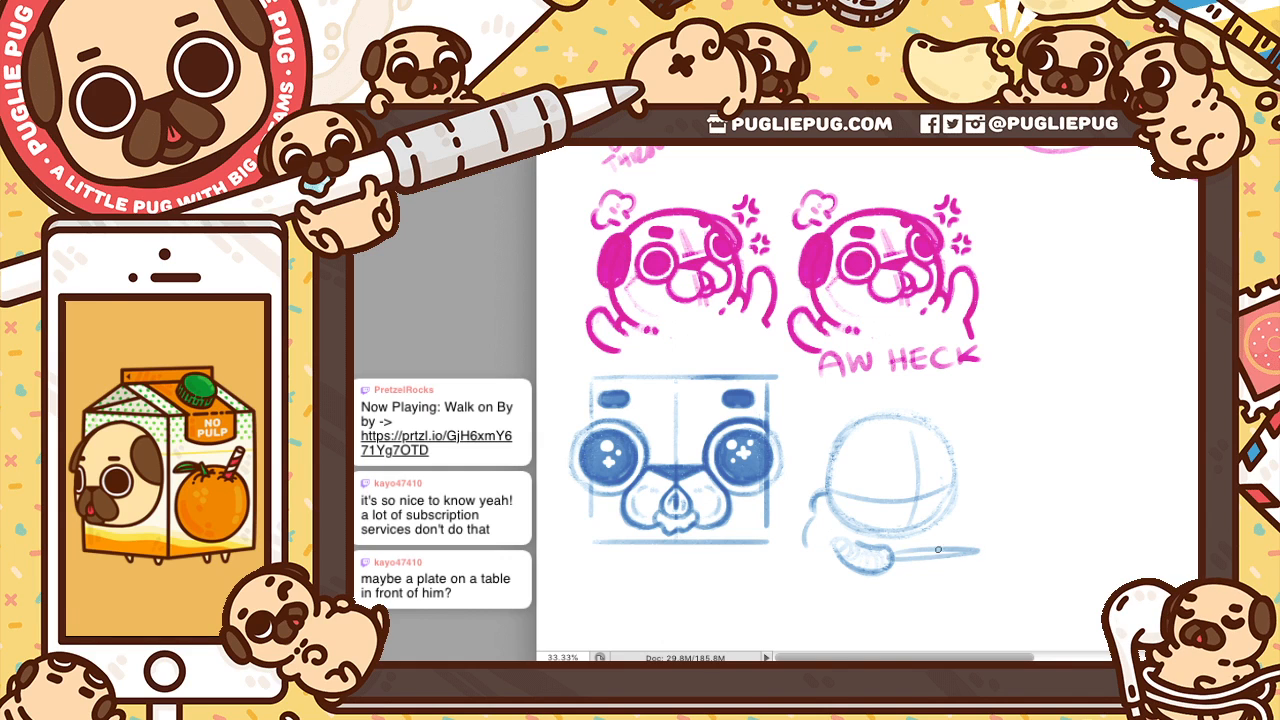
left_click_drag(894, 552, 972, 549)
key("ctrl+z")
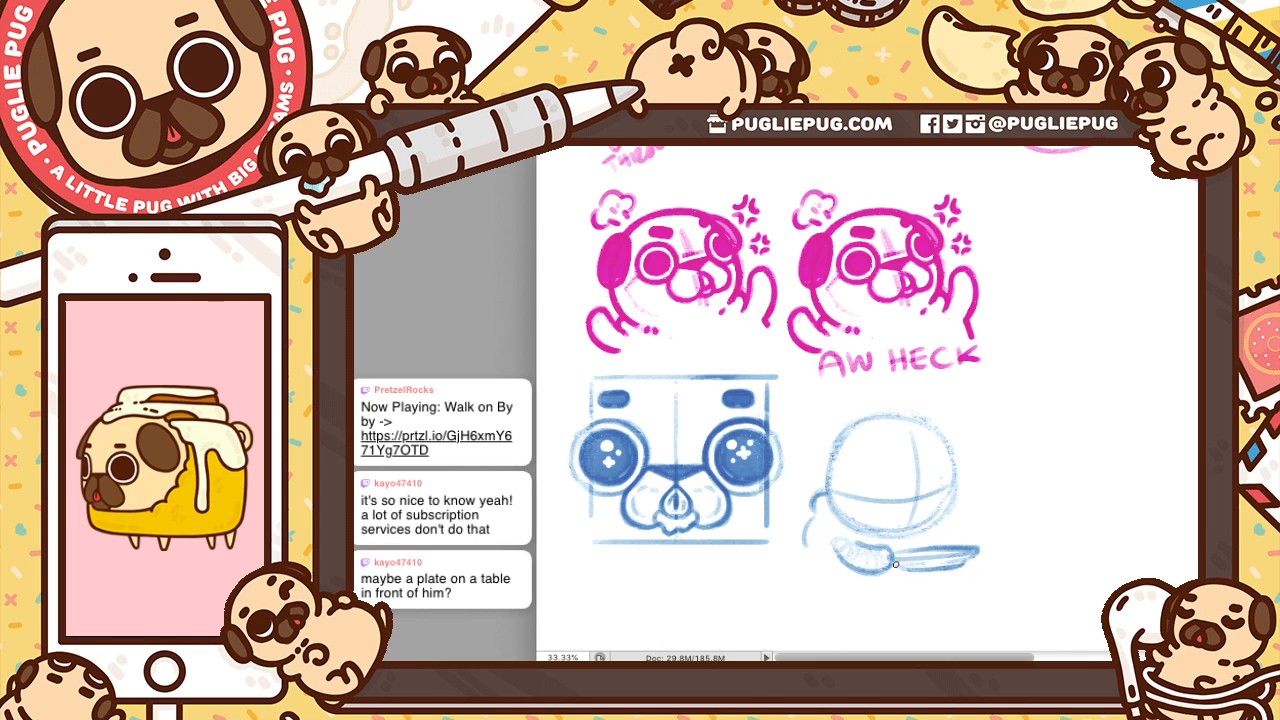
left_click_drag(895, 550, 974, 547)
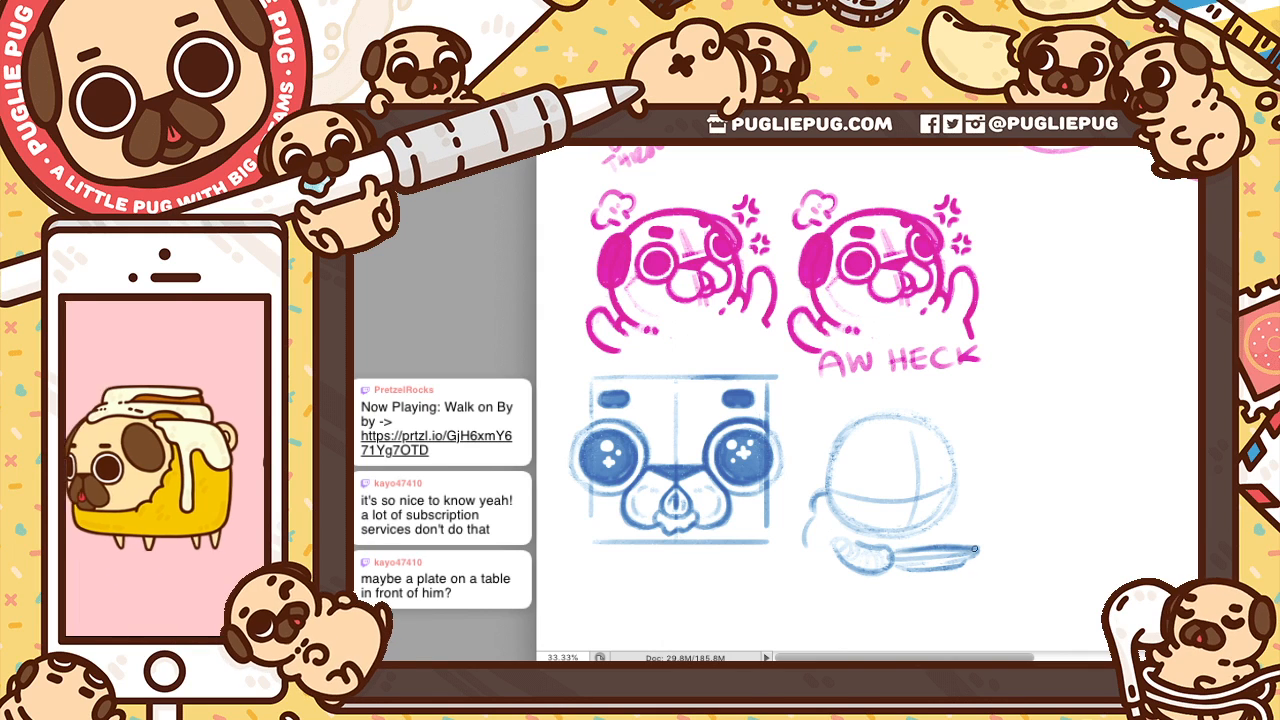
key("super+z")
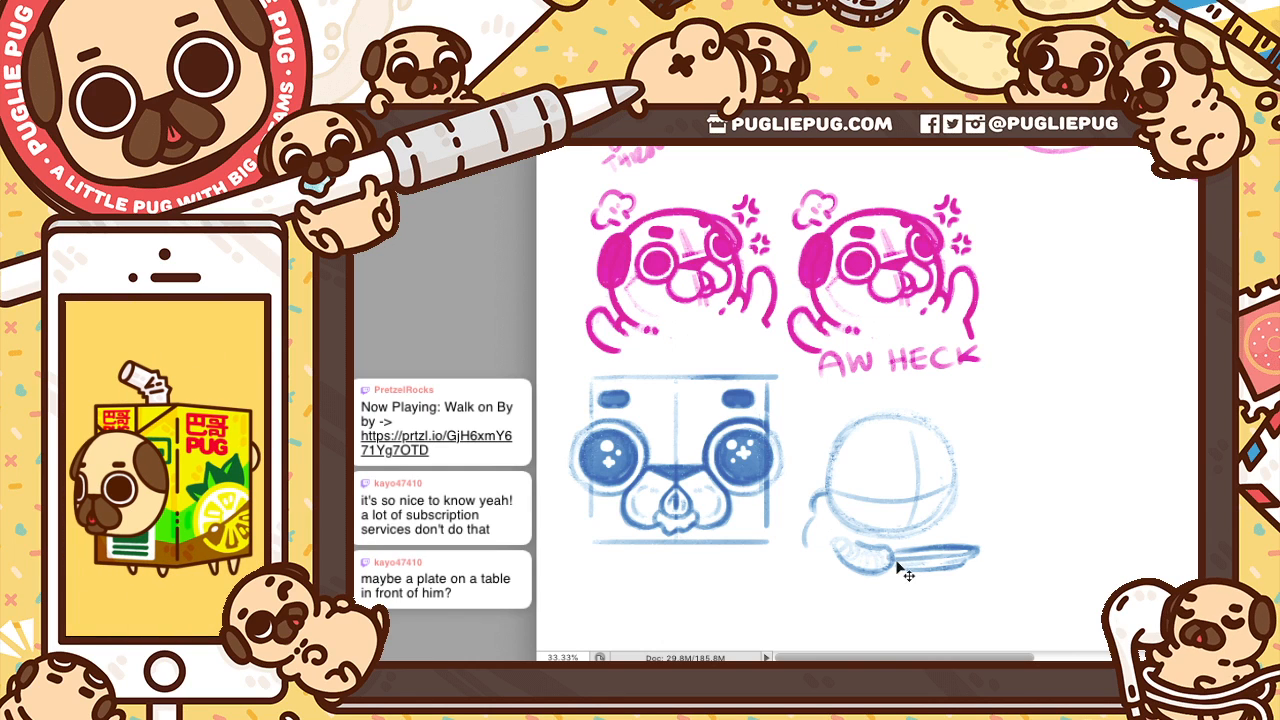
left_click_drag(891, 563, 945, 560)
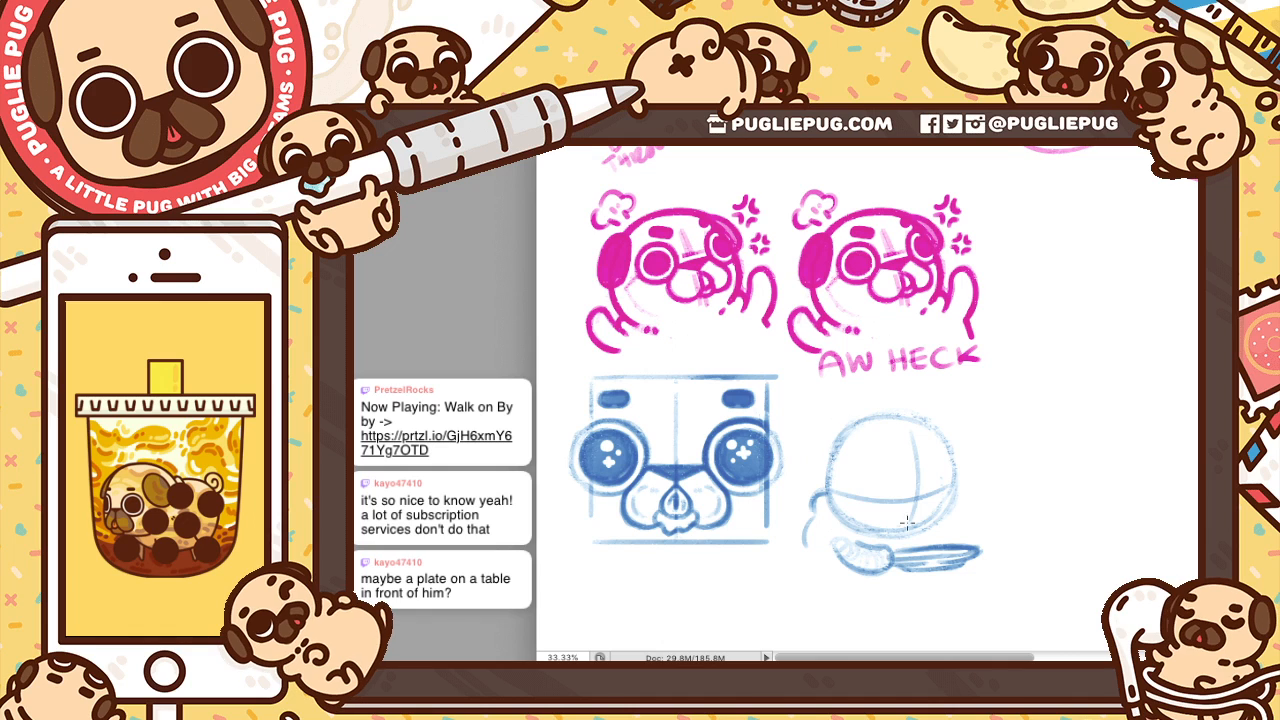
Lasso the plate, rotate it slightly clockwise, and deselect it
mouse_move(983, 530)
left_mouse_down()
mouse_move(993, 589)
mouse_move(915, 601)
left_mouse_up()
left_click_drag(893, 548, 893, 550)
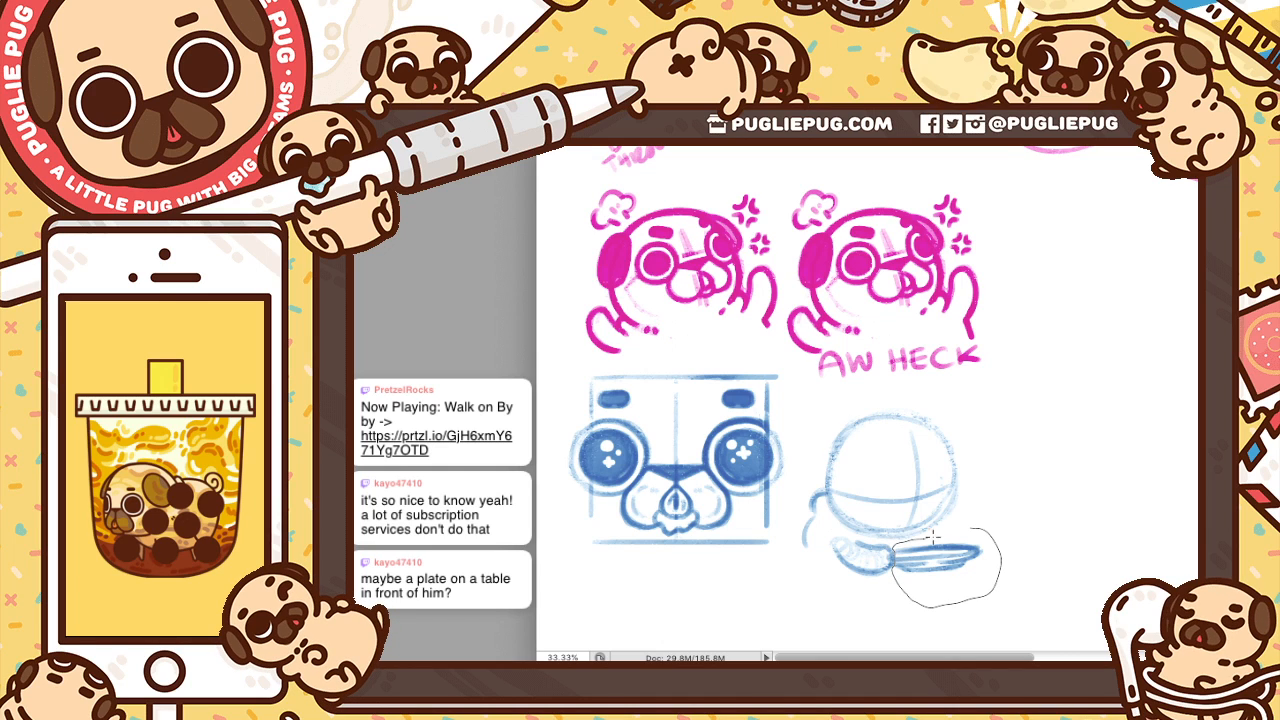
key("ctrl+t")
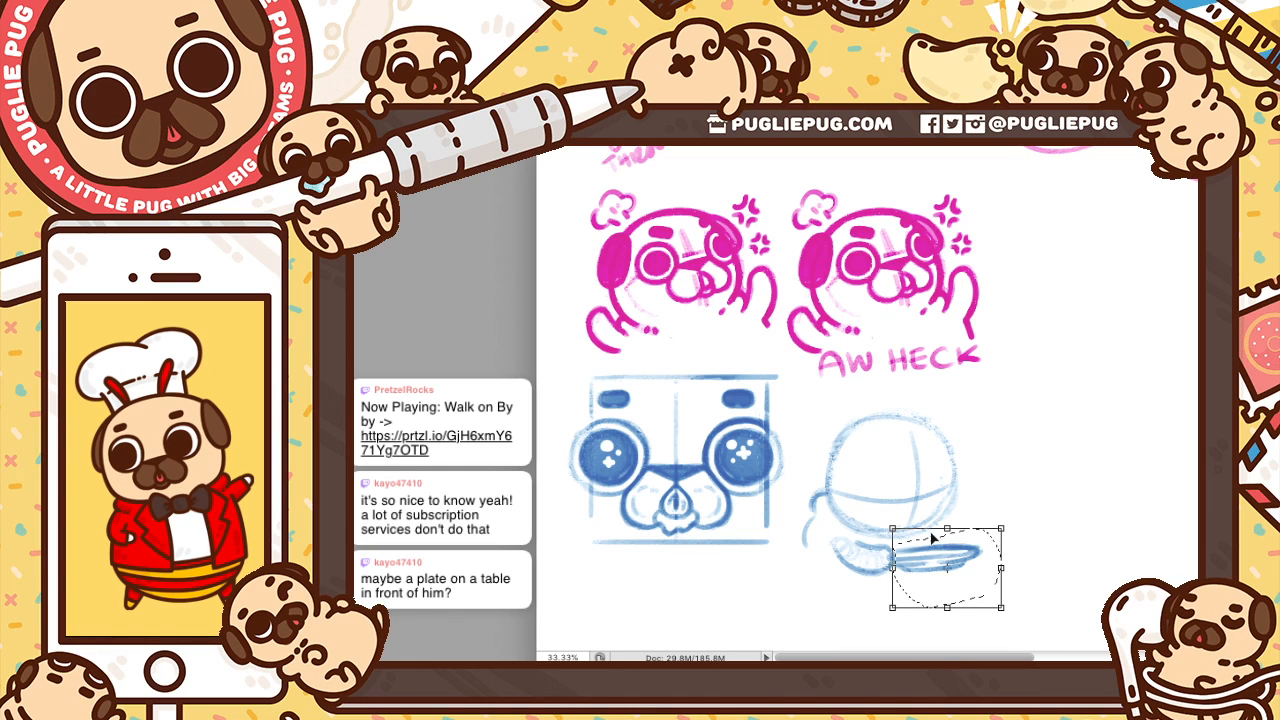
left_click_drag(999, 452, 1039, 488)
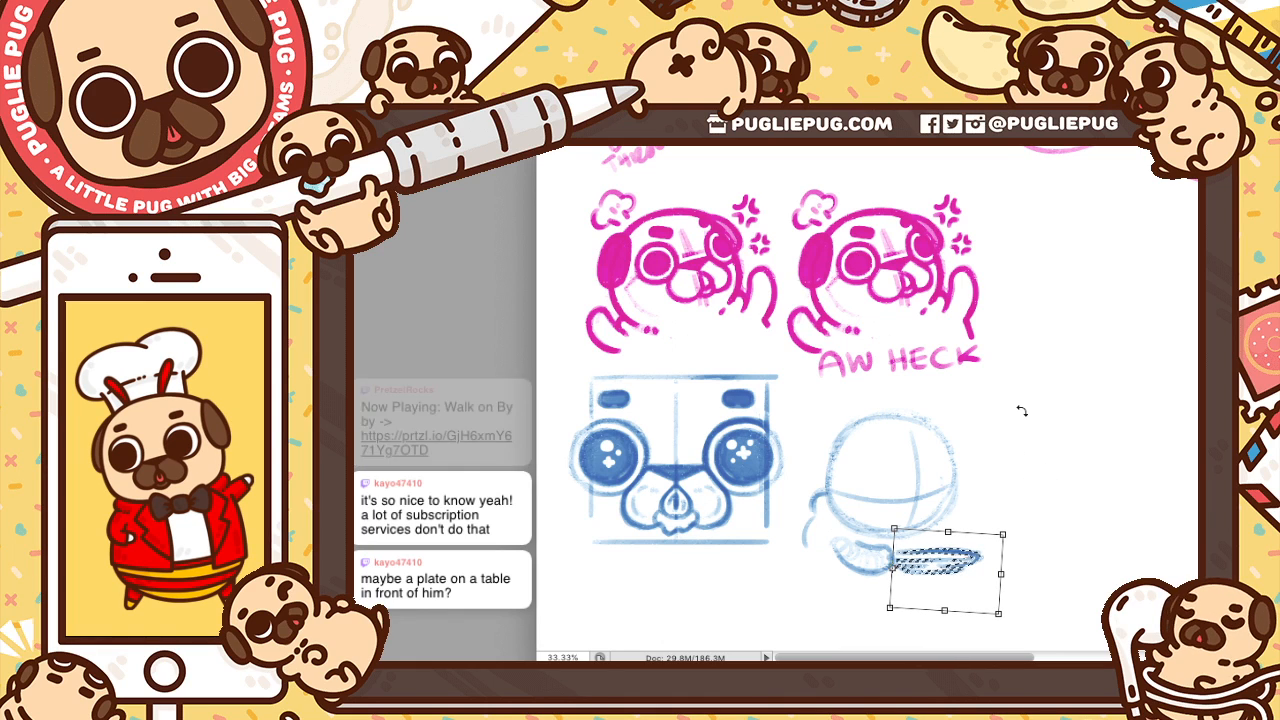
key("Return")
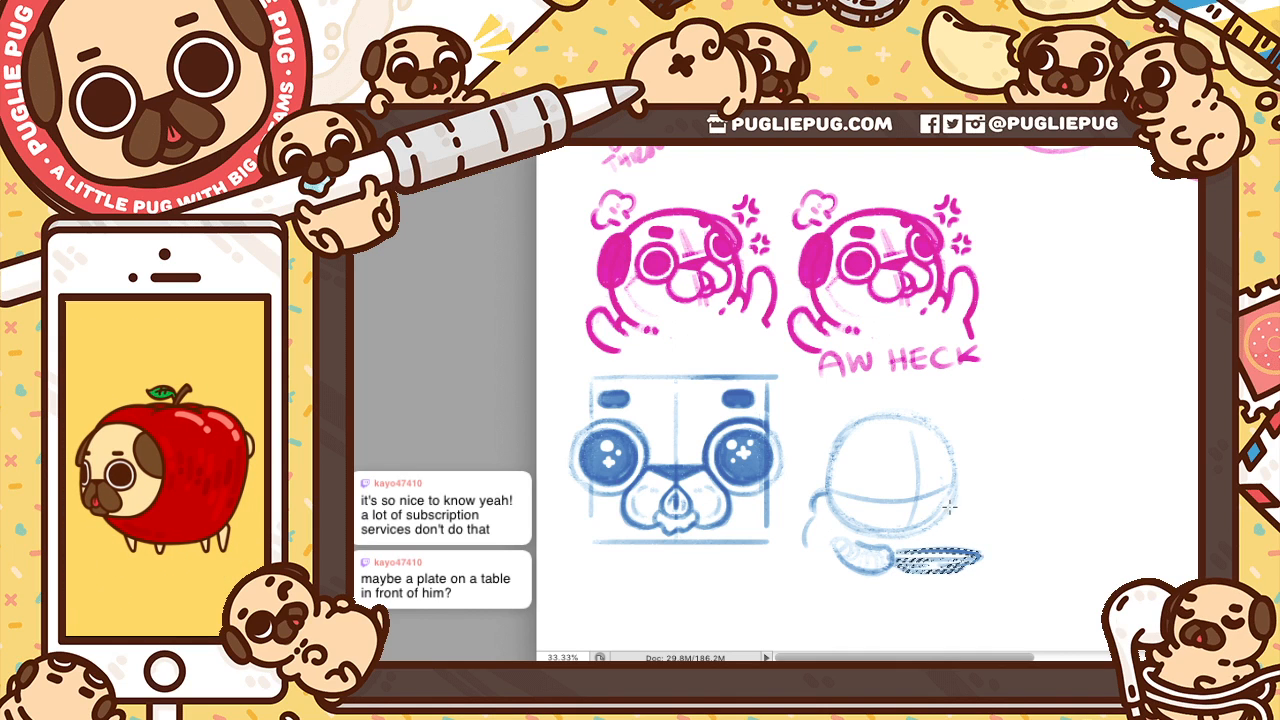
key("ctrl+d")
key("v")
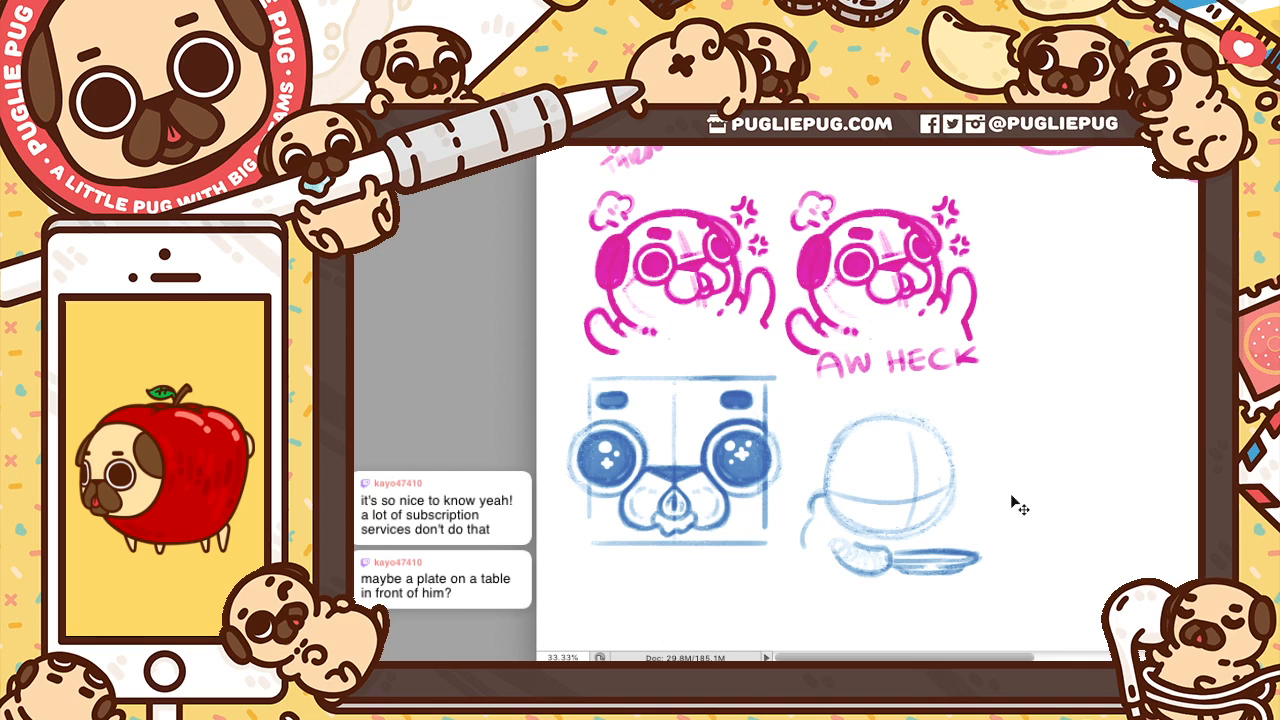
key("m")
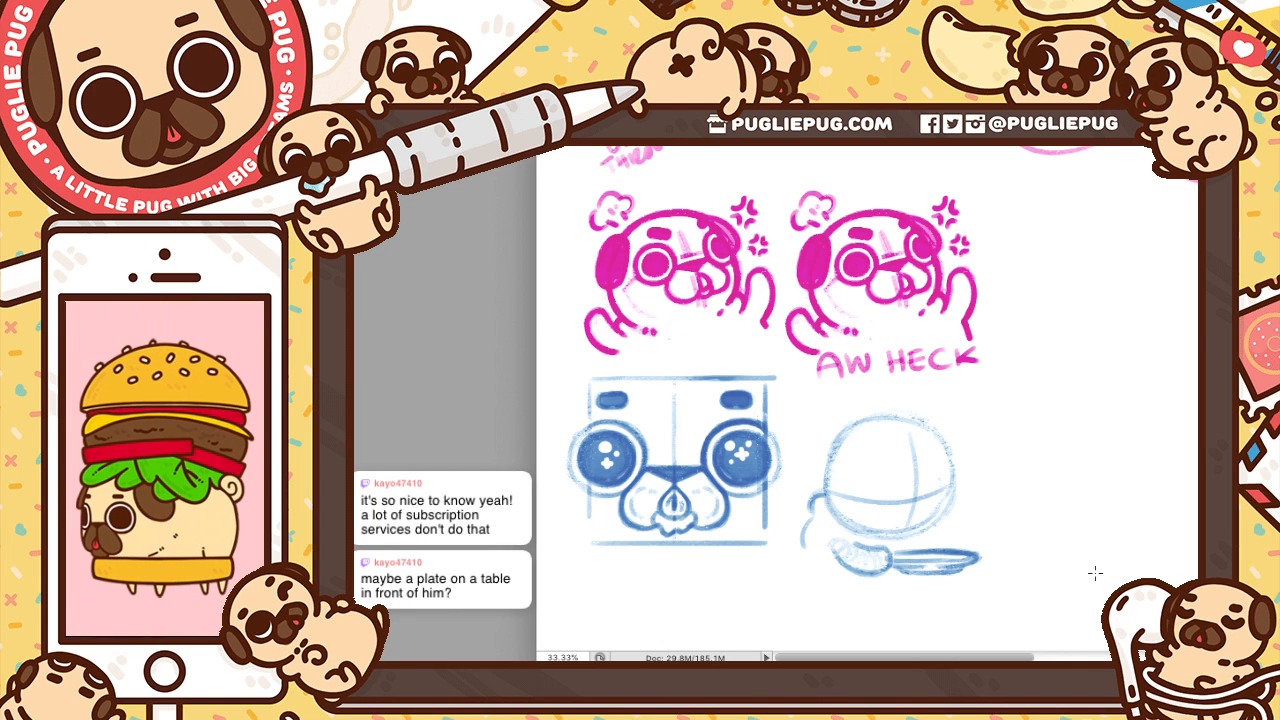
key("v")
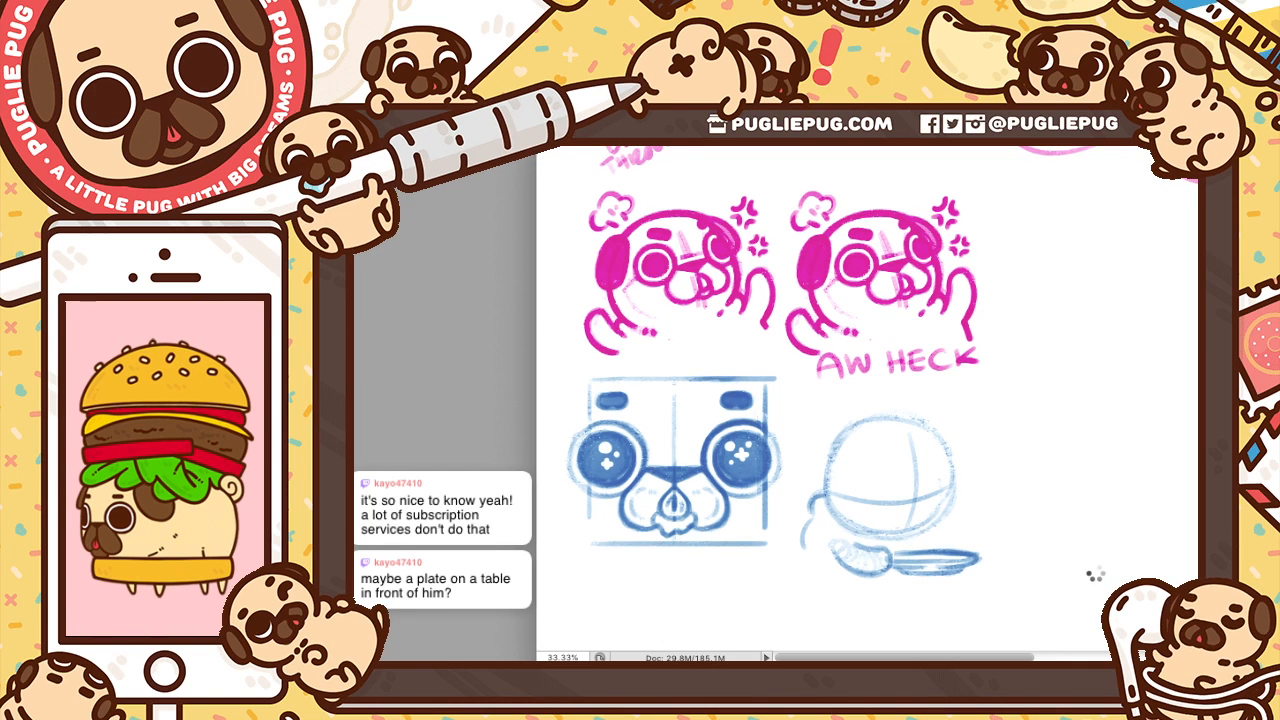
key("Left")
key("Left")
key("Left")
key("Left")
key("Left")
key("Left")
key("Left")
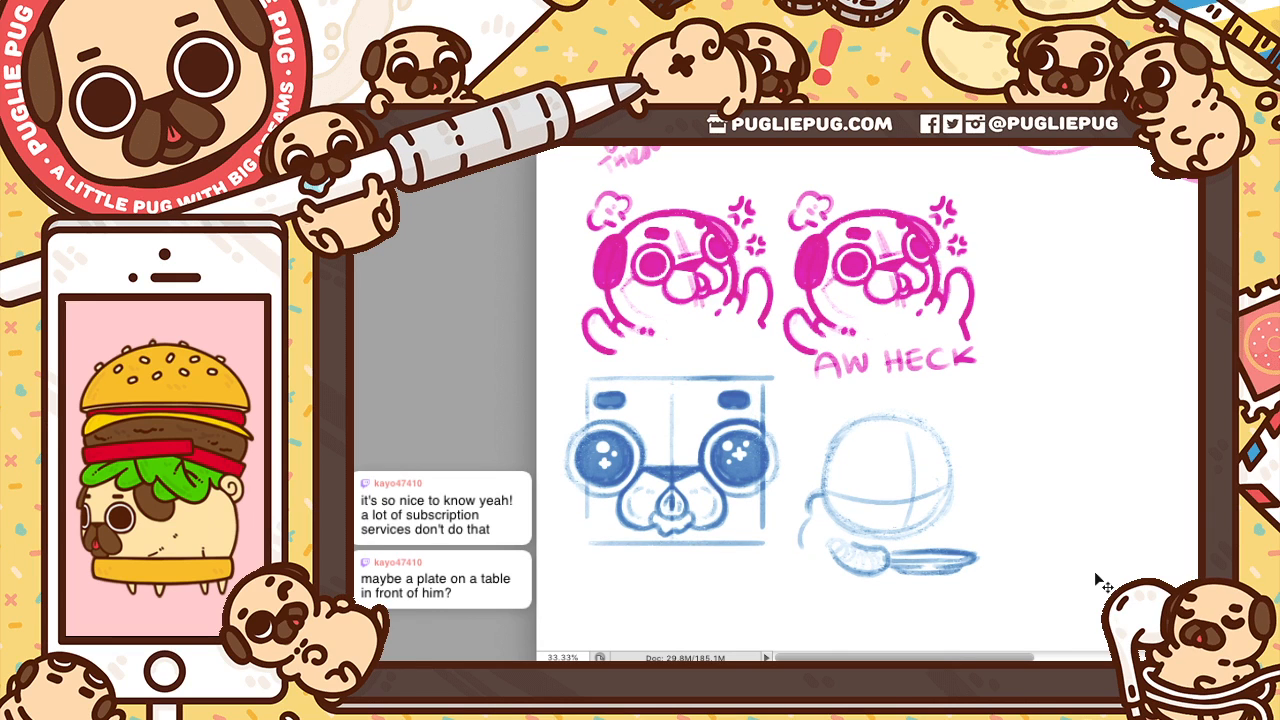
key("alt+super+z")
key("alt+super+z")
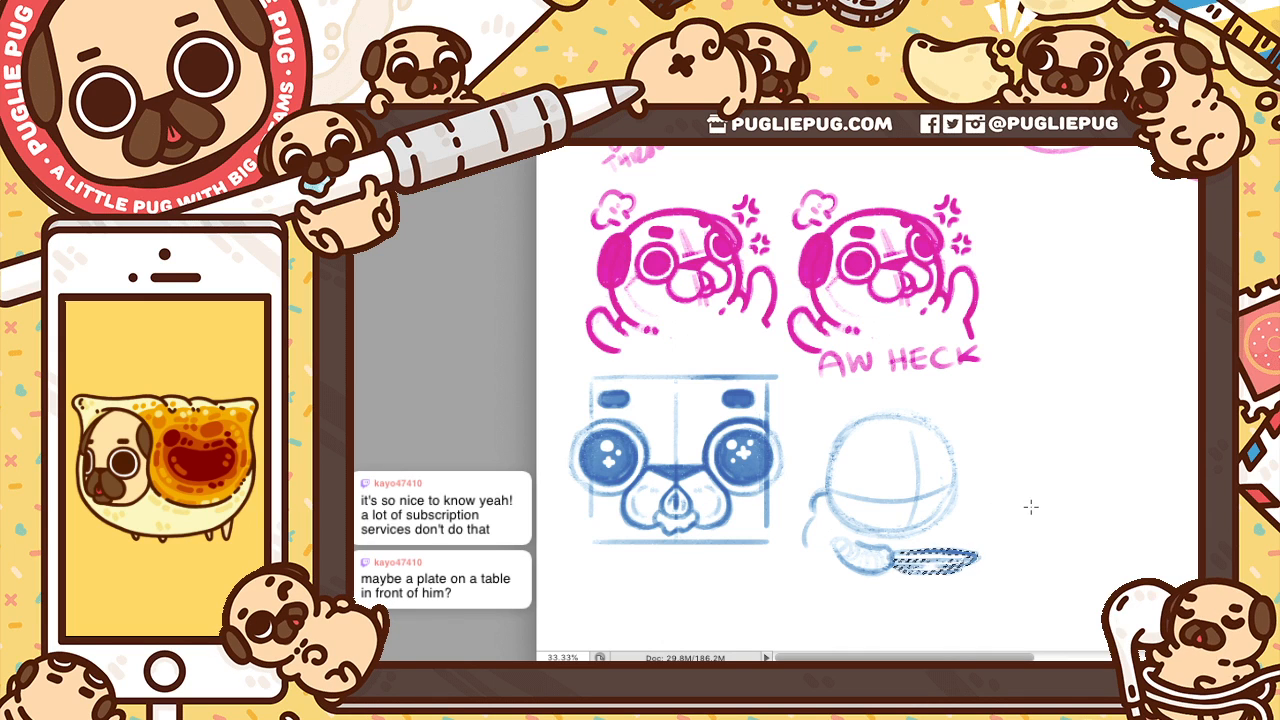
key("ctrl+d")
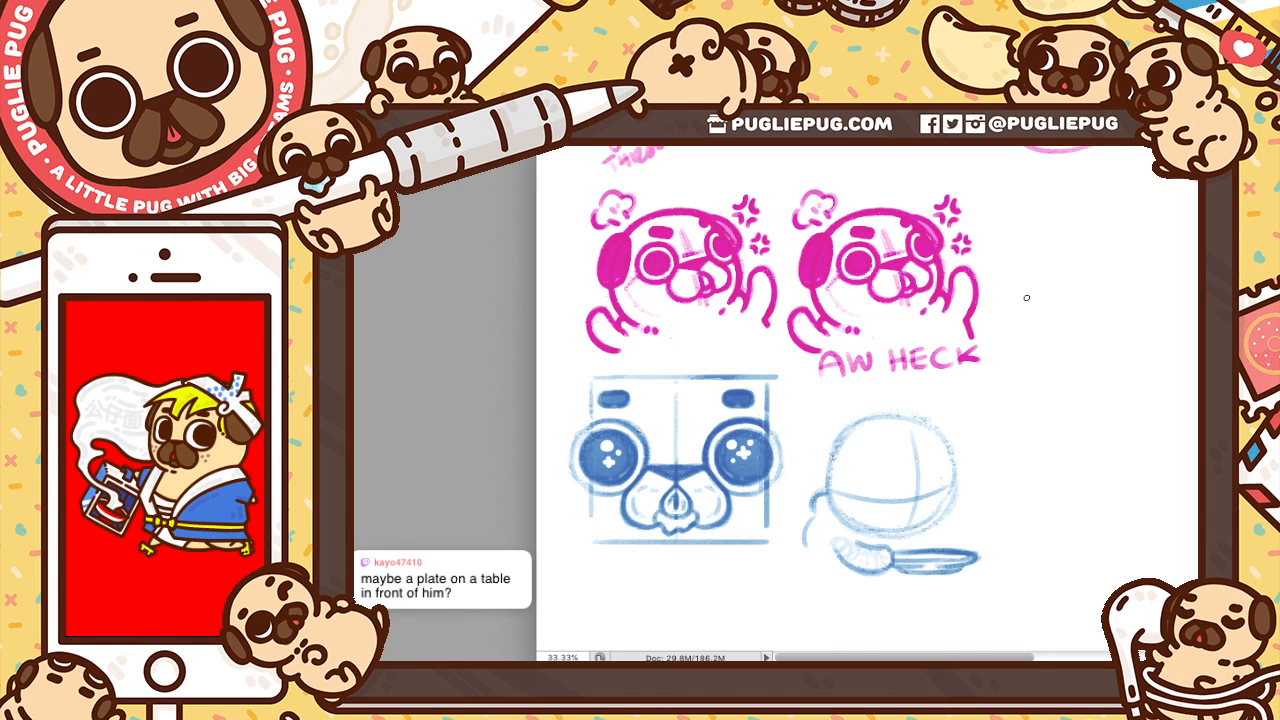
Rough out a tiny thumbnail of a pug standing at a table beside the plate sketch, and erase it
left_click_drag(1063, 423, 1052, 435)
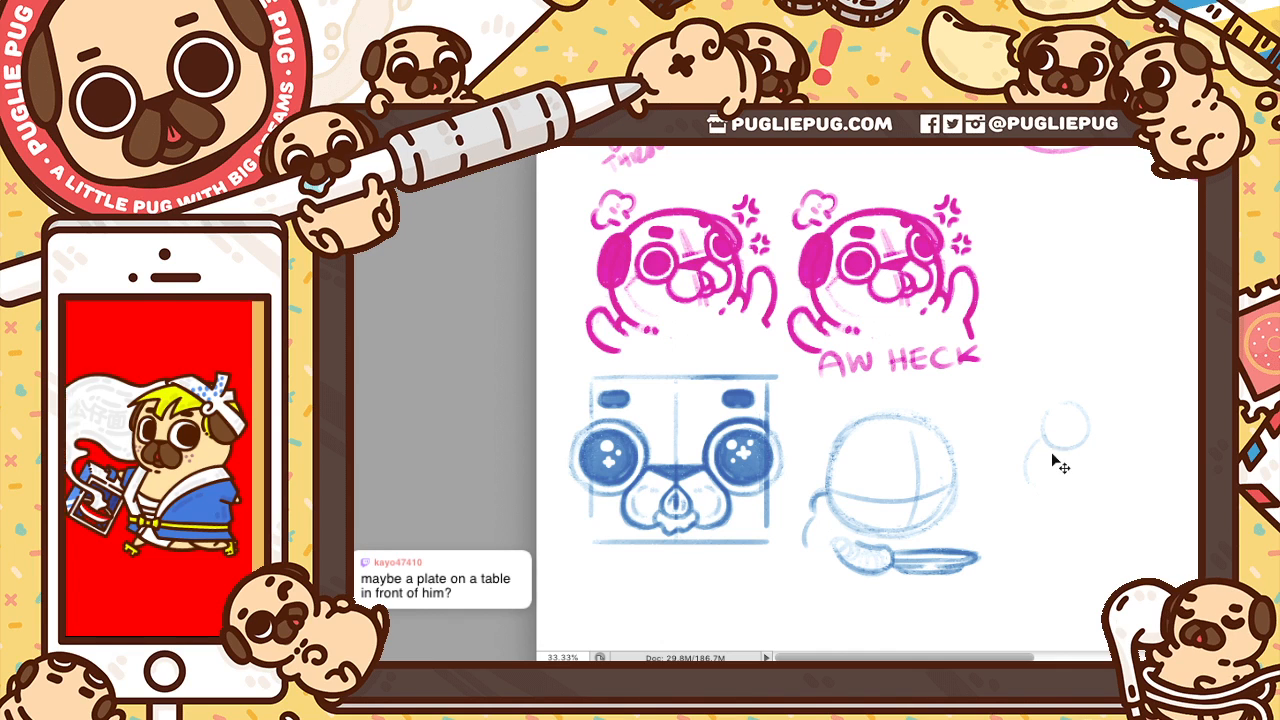
mouse_move(1040, 450)
left_mouse_down()
mouse_move(1051, 481)
mouse_move(1076, 483)
left_mouse_up()
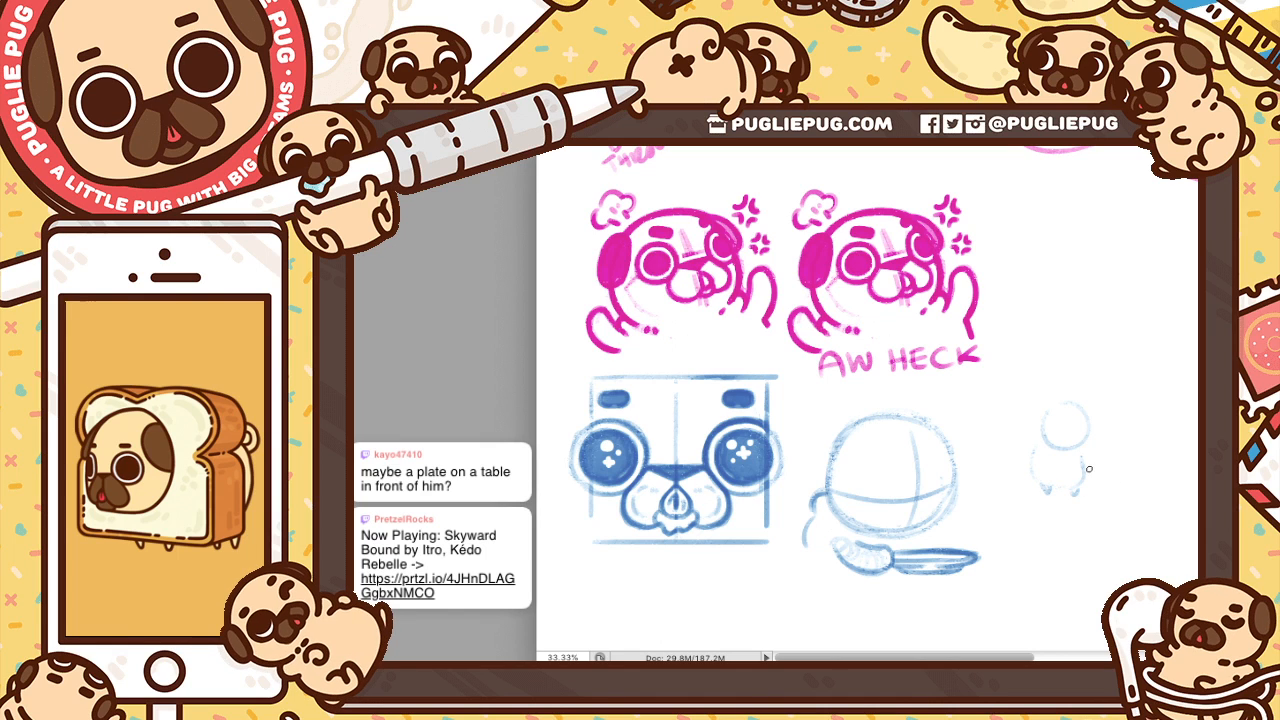
key("super+z")
left_click_drag(1080, 466, 1124, 472)
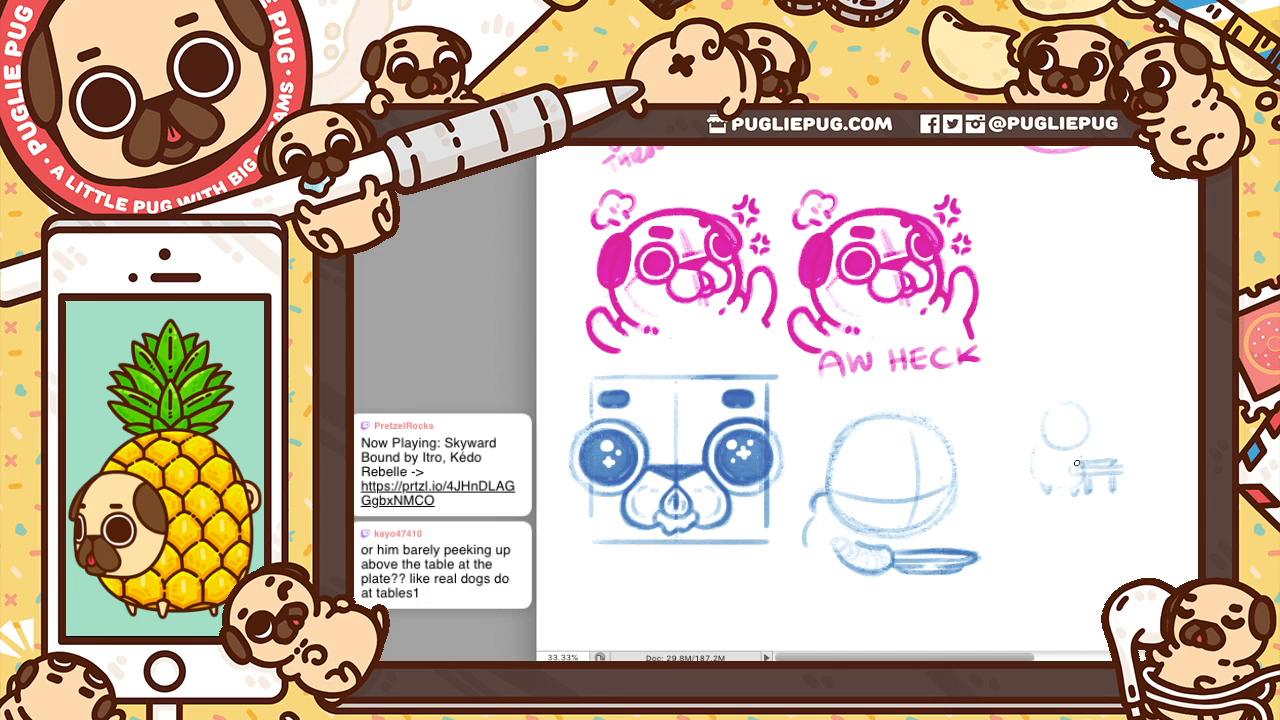
left_click_drag(1080, 462, 1120, 461)
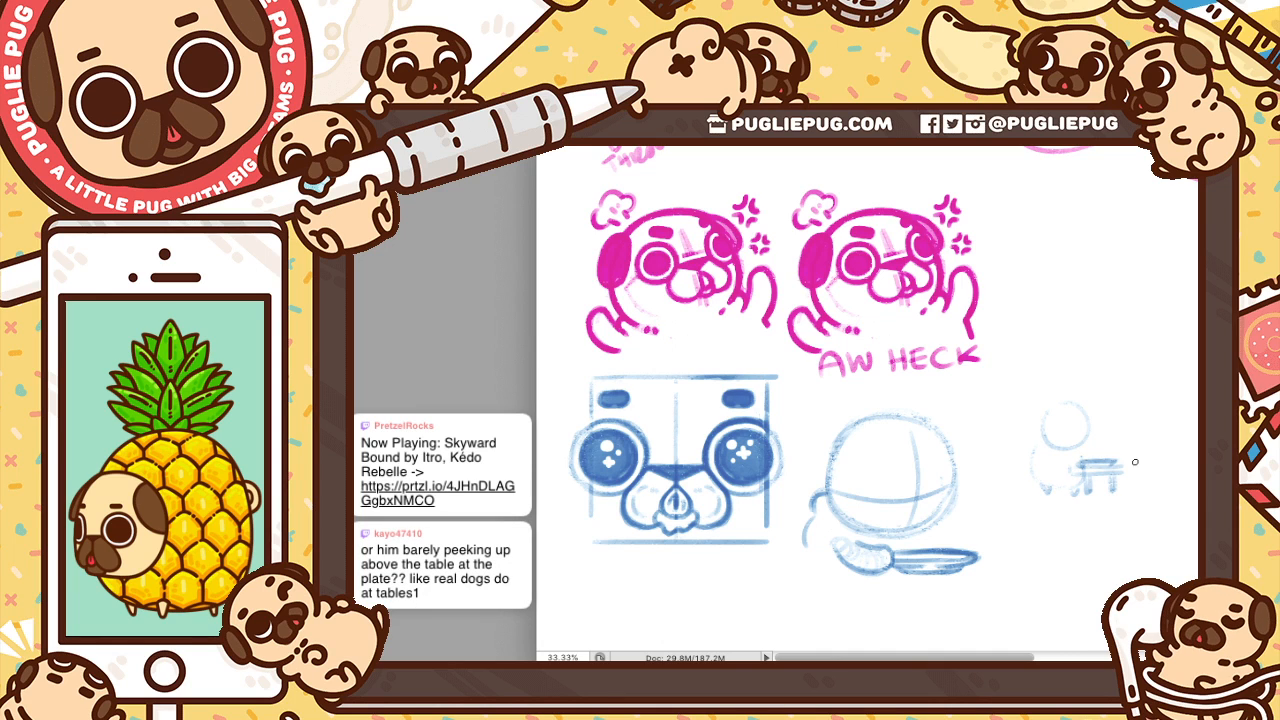
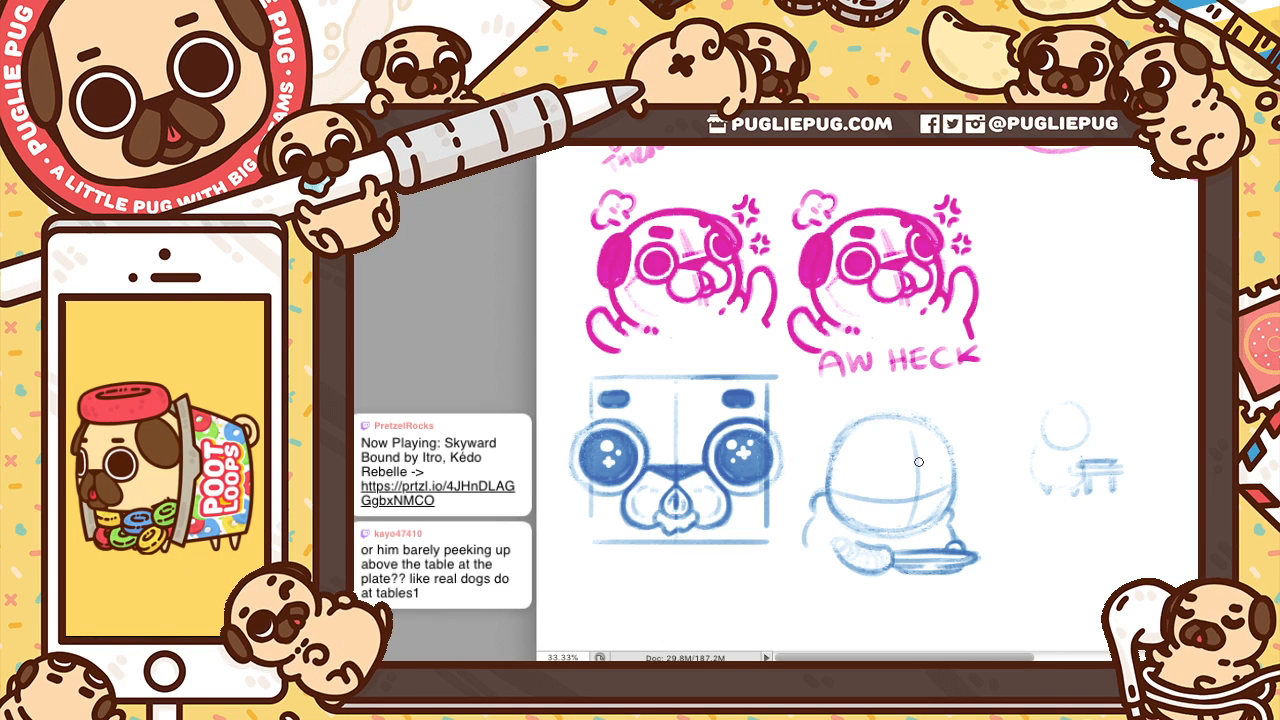
key("e")
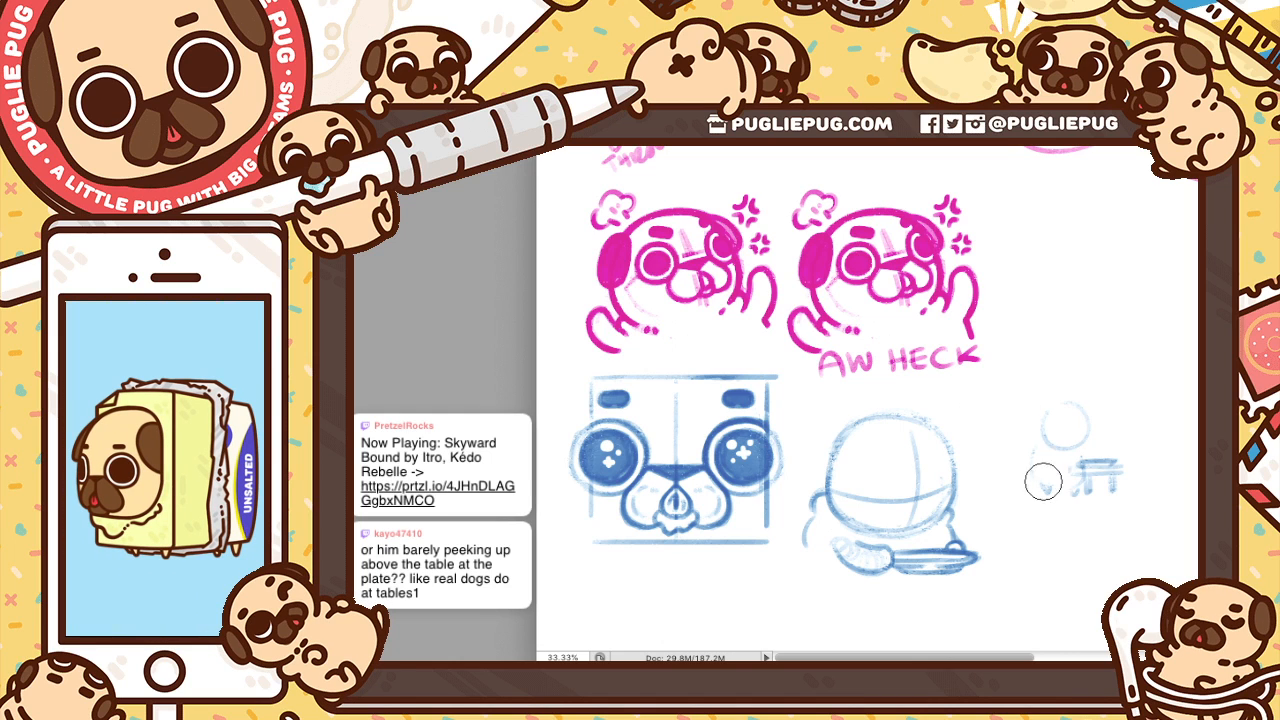
left_click_drag(1086, 474, 1114, 457)
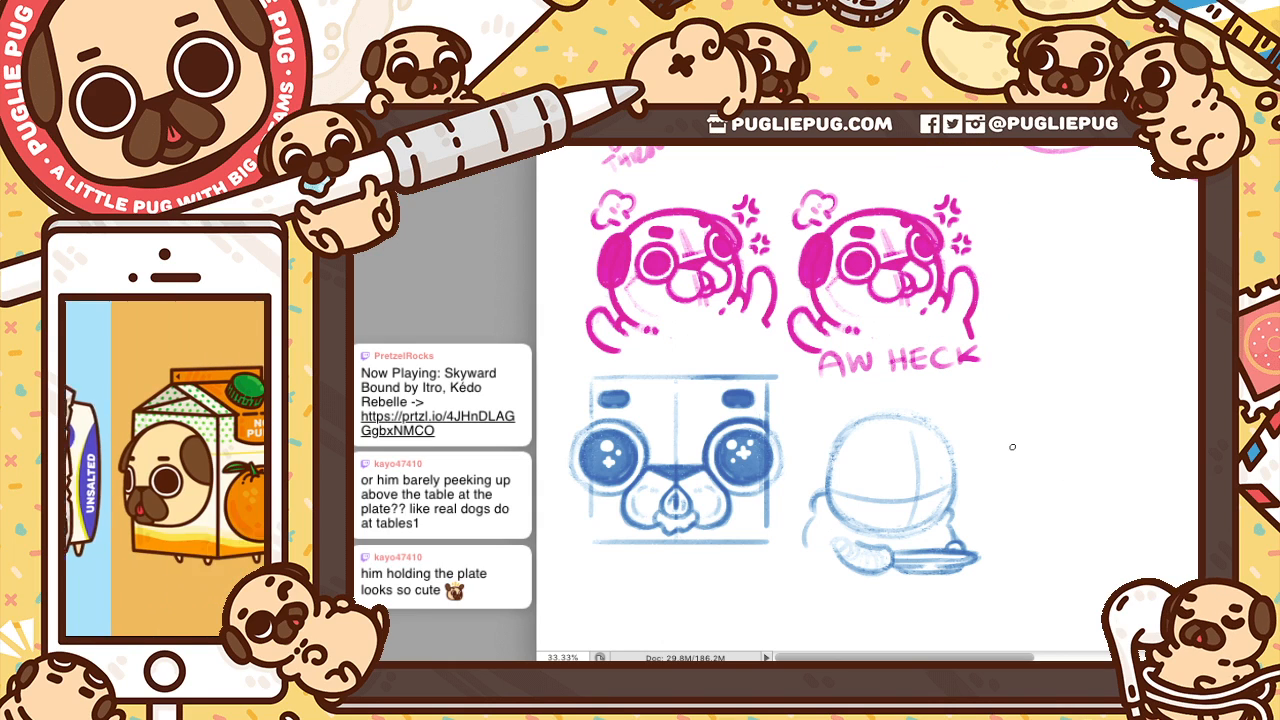
Draw a horizontal table line to the right of the plate-holding pug, with a wide flat oval overlapping it
left_click_drag(1010, 447, 1136, 447)
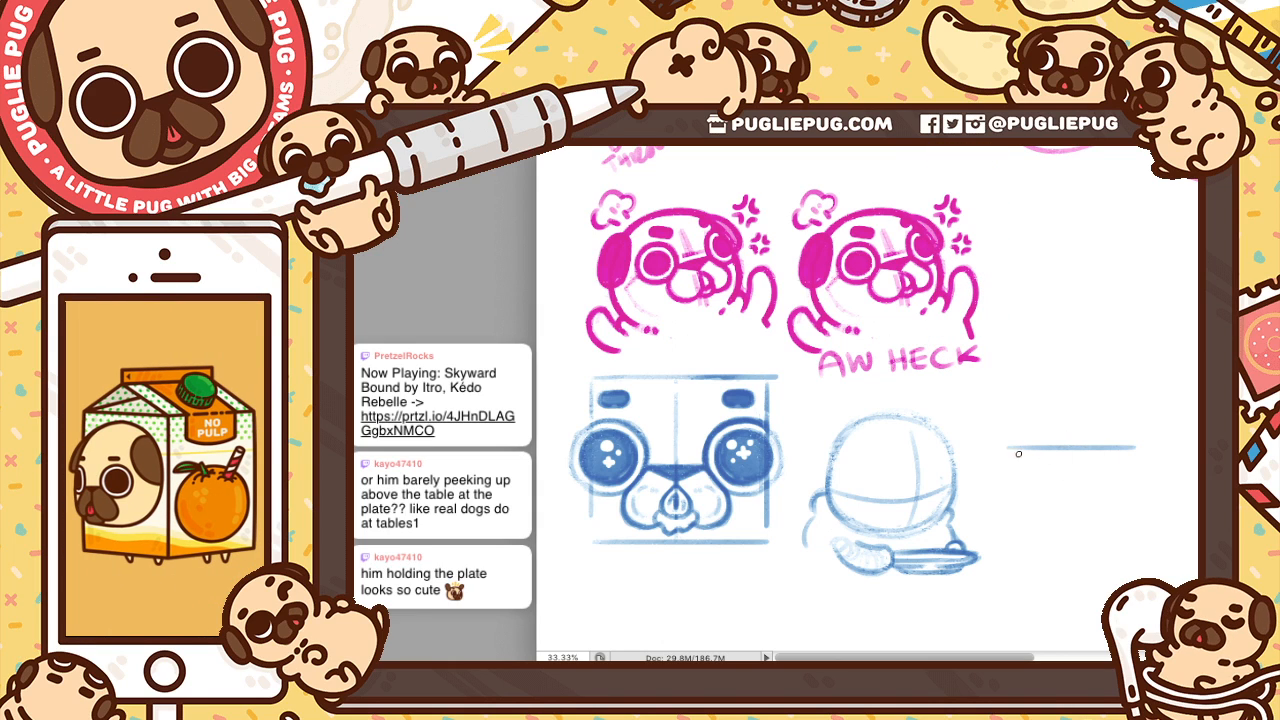
mouse_move(1020, 454)
left_mouse_down()
mouse_move(1072, 452)
mouse_move(1056, 432)
mouse_move(1099, 445)
mouse_move(1027, 467)
mouse_move(1100, 446)
mouse_move(1029, 447)
mouse_move(1064, 474)
mouse_move(1090, 446)
mouse_move(1024, 470)
mouse_move(1065, 444)
mouse_move(1114, 471)
left_mouse_up()
key("super+z")
key("super+z")
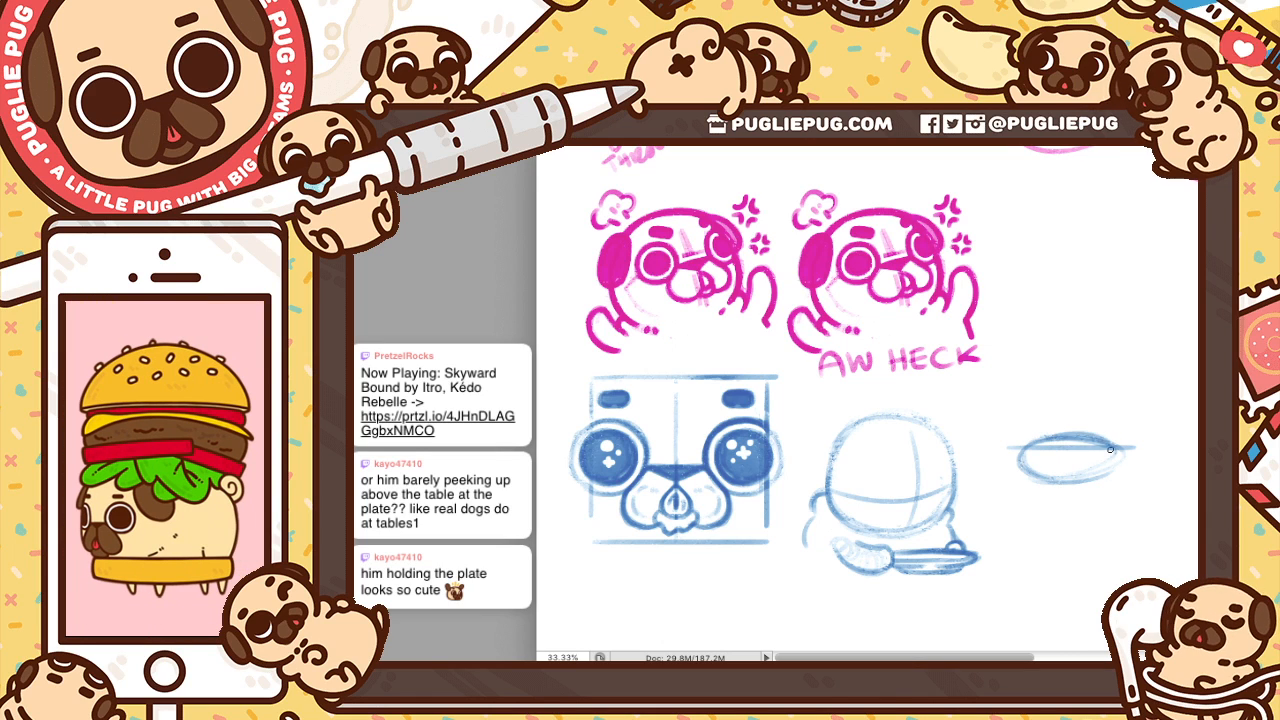
Erase the table line and rough strokes inside the oval, and darken the oval's upper curve
key("e")
mouse_move(1087, 457)
left_mouse_down()
mouse_move(1040, 453)
mouse_move(1073, 469)
mouse_move(1093, 466)
mouse_move(1084, 451)
mouse_move(1120, 447)
mouse_move(1055, 451)
left_mouse_up()
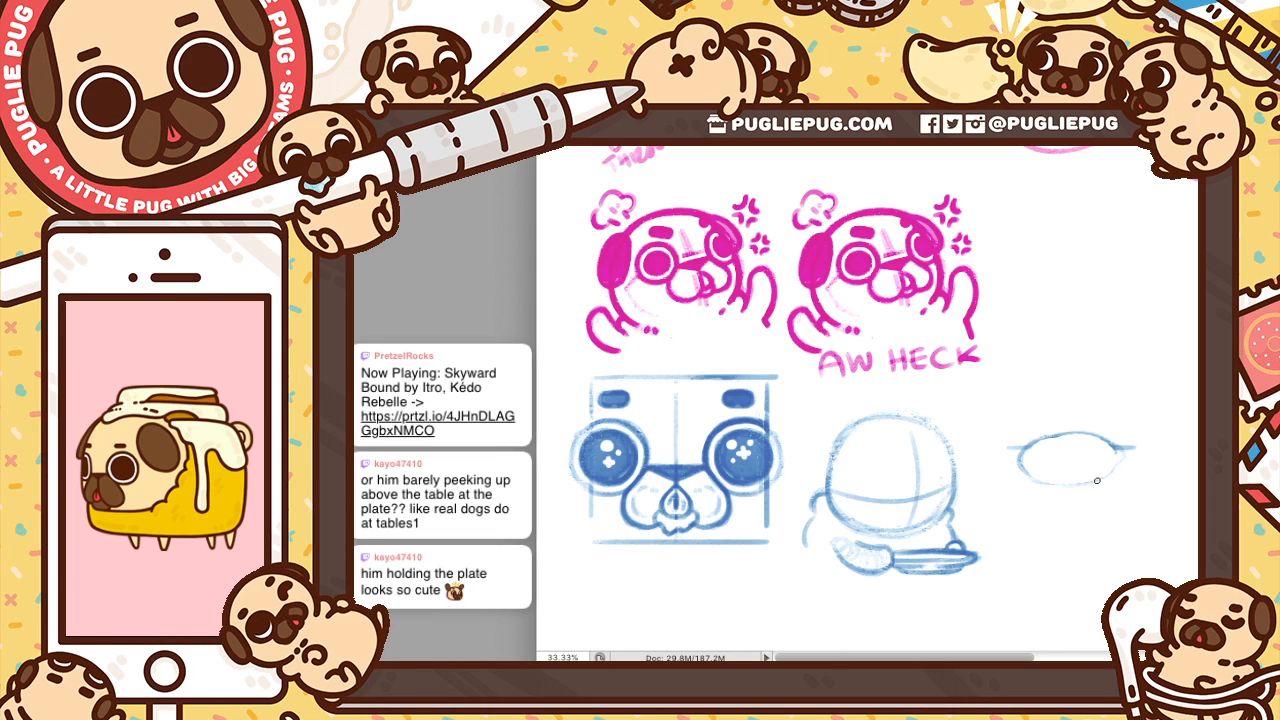
left_click_drag(1030, 442, 1119, 446)
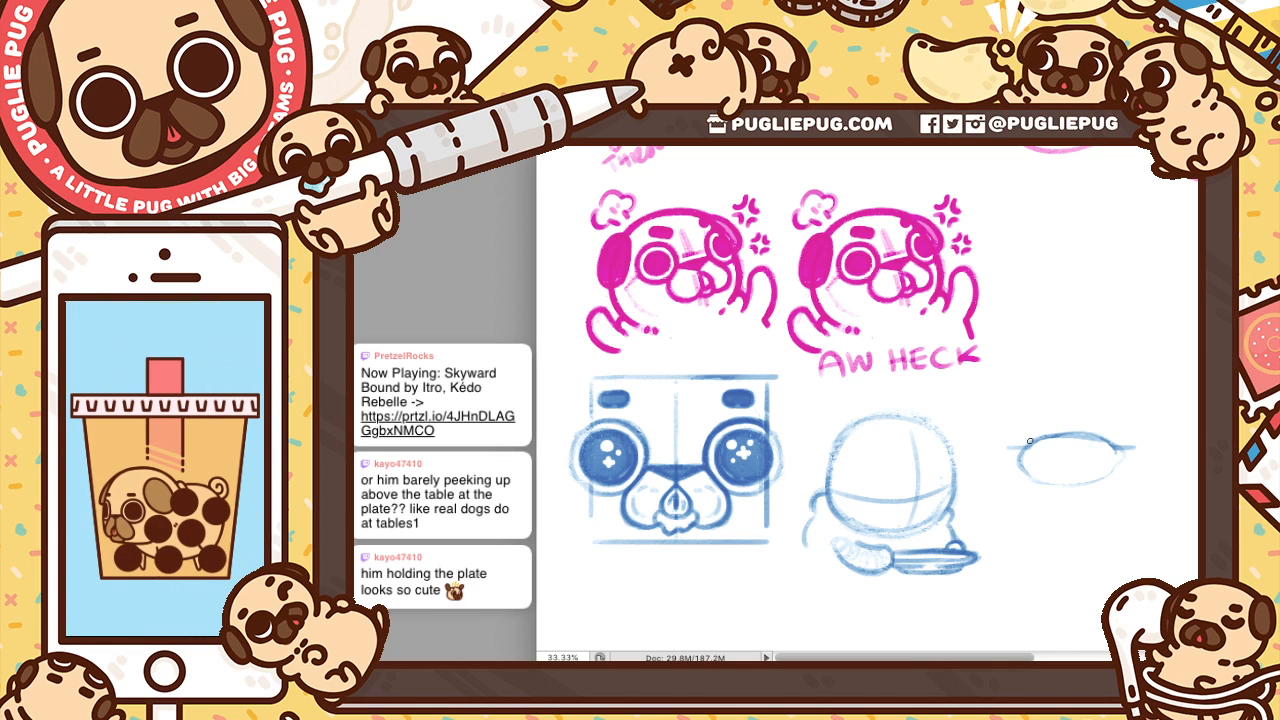
Firm up the outline of the plate oval beside the plate-holding pug, and sketch a smaller oval inside it for the rim
key("super+z")
mouse_move(1032, 443)
left_mouse_down()
mouse_move(1100, 438)
mouse_move(1049, 434)
mouse_move(1089, 438)
mouse_move(1095, 463)
mouse_move(1121, 463)
mouse_move(1111, 474)
mouse_move(1043, 438)
mouse_move(1046, 479)
mouse_move(1056, 438)
mouse_move(1082, 477)
mouse_move(1024, 455)
mouse_move(1062, 456)
mouse_move(1023, 455)
mouse_move(1061, 452)
mouse_move(1082, 484)
mouse_move(1043, 470)
mouse_move(1111, 453)
mouse_move(1104, 442)
mouse_move(1098, 480)
mouse_move(1126, 458)
mouse_move(1083, 452)
mouse_move(1094, 452)
mouse_move(1085, 465)
mouse_move(1104, 461)
mouse_move(1077, 467)
mouse_move(1102, 459)
mouse_move(1071, 458)
left_mouse_up()
key("super+z")
key("super+z")
key("e")
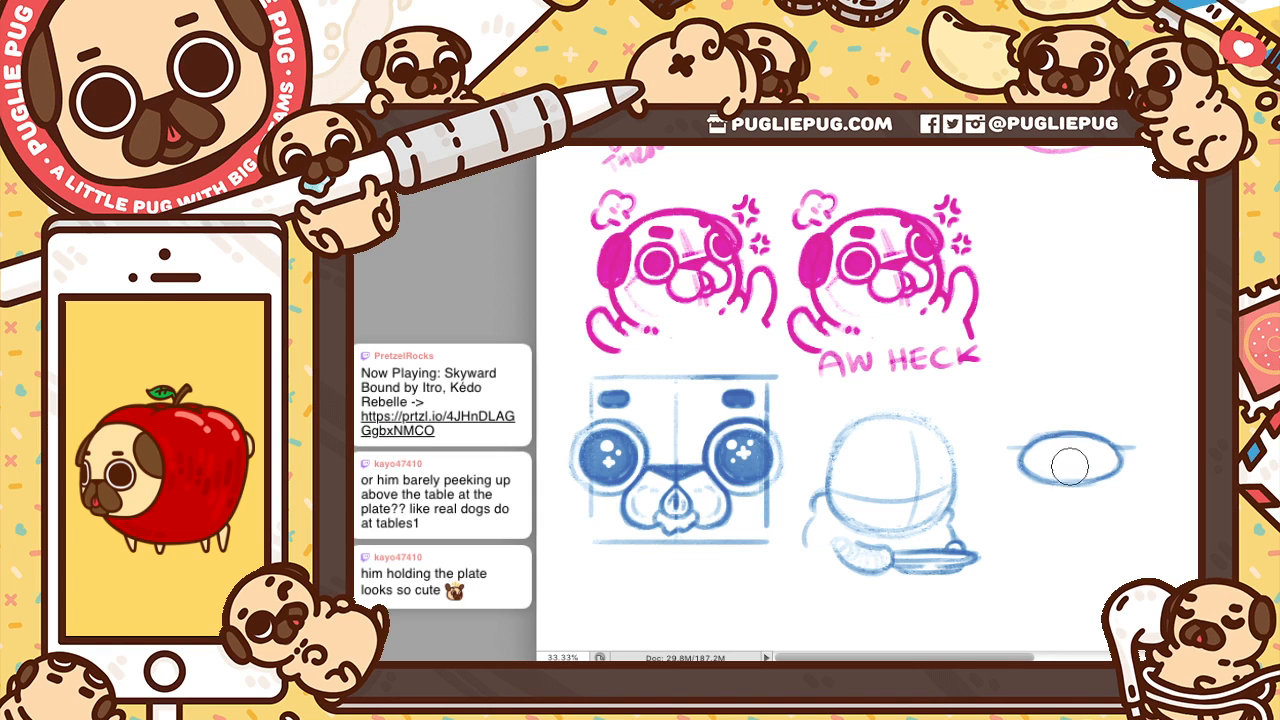
key("b")
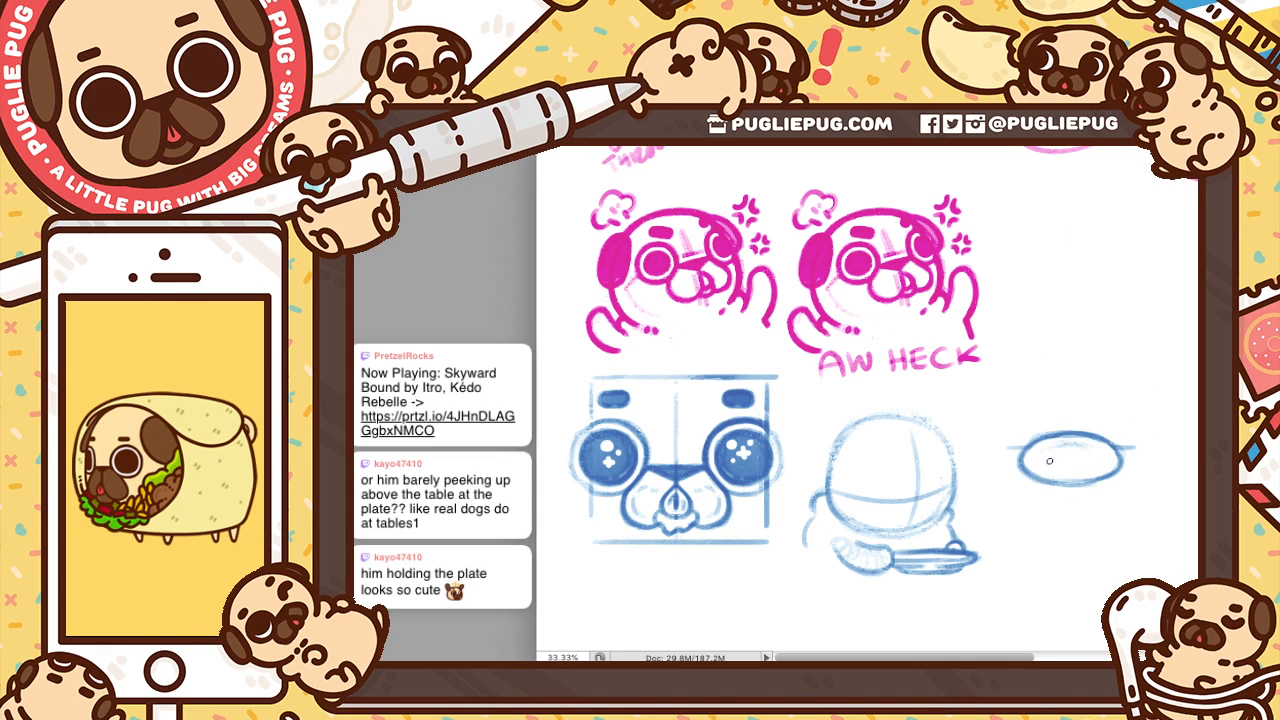
mouse_move(1042, 447)
left_mouse_down()
mouse_move(1042, 466)
mouse_move(1086, 465)
left_mouse_up()
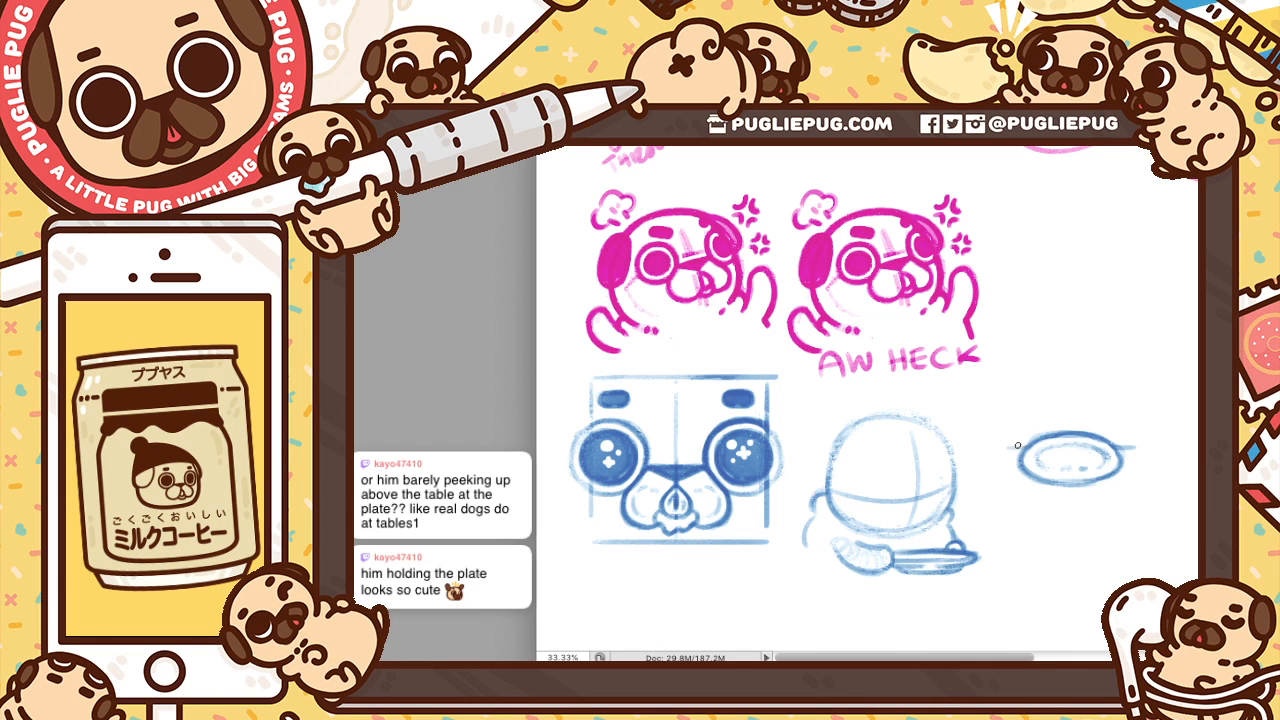
mouse_move(1026, 446)
left_mouse_down()
mouse_move(1076, 399)
mouse_move(1023, 433)
mouse_move(1105, 413)
mouse_move(1030, 415)
mouse_move(1110, 410)
left_mouse_up()
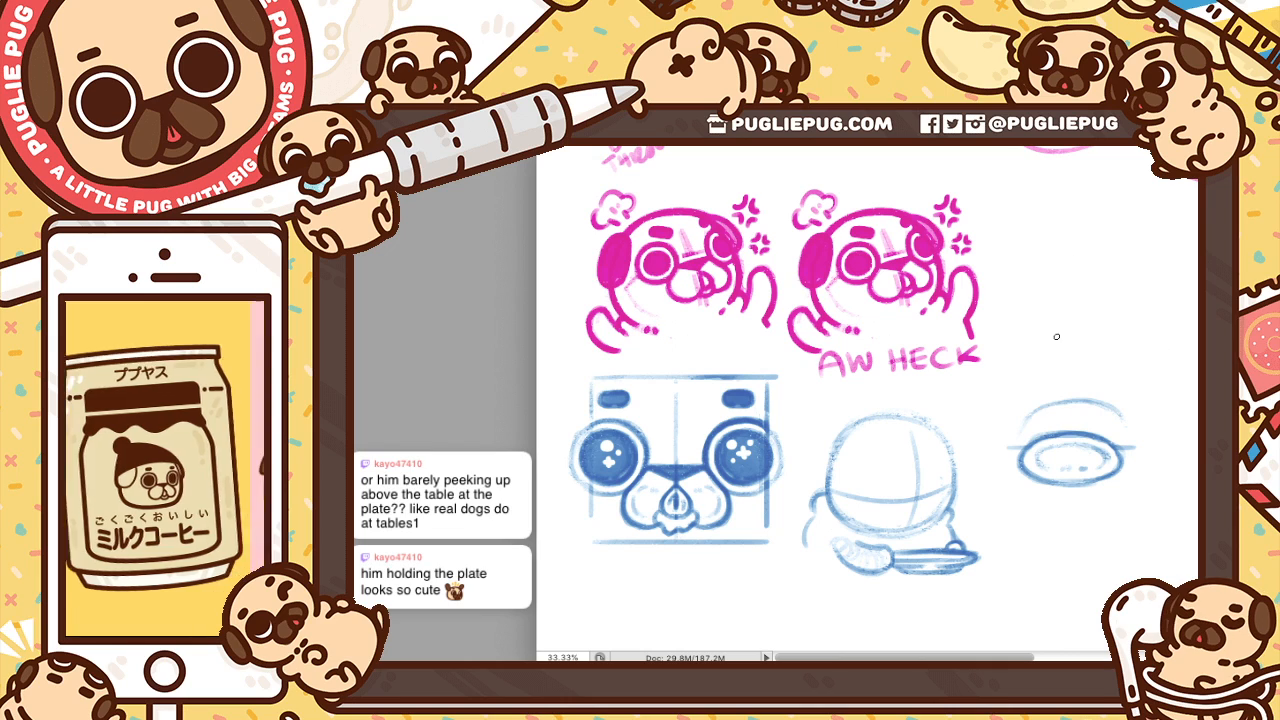
key("e")
mouse_move(1017, 428)
left_mouse_down()
mouse_move(1082, 403)
mouse_move(1131, 411)
left_mouse_up()
Sketch a vertical centre guide, a small nose and muzzle above the plate, and add a shaded round eye on their left
key("b")
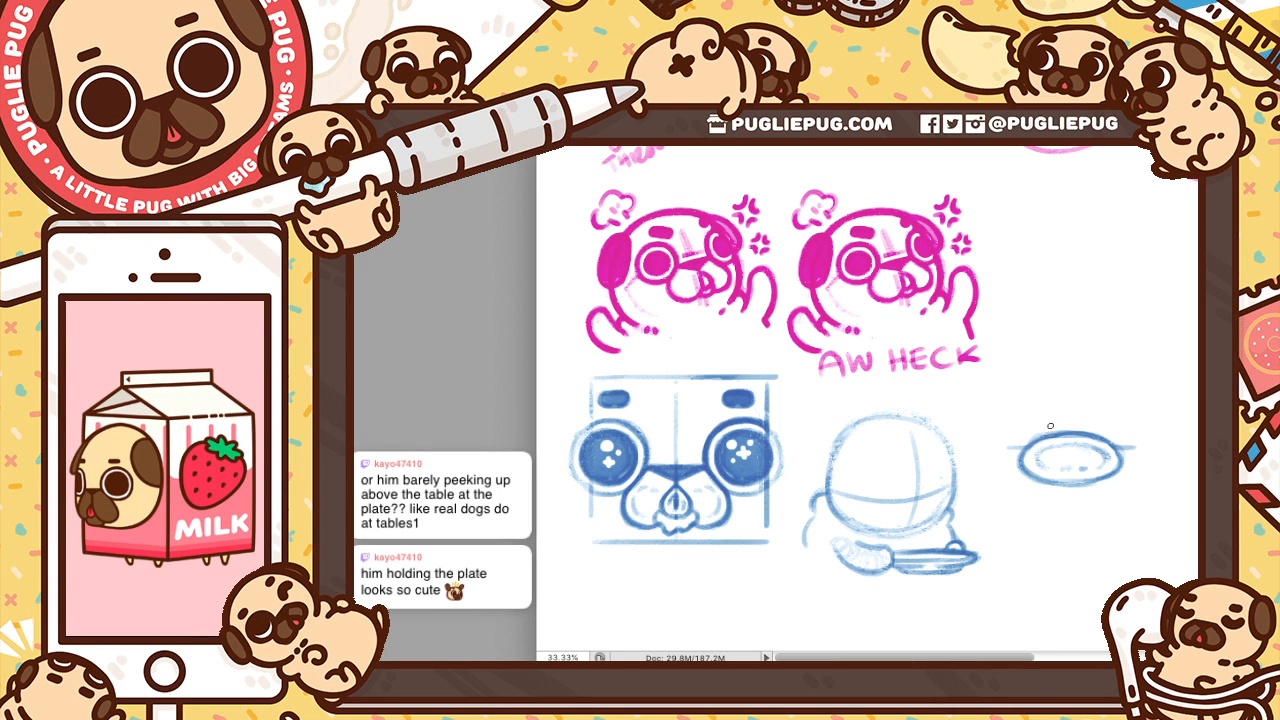
left_click_drag(1064, 378, 1069, 424)
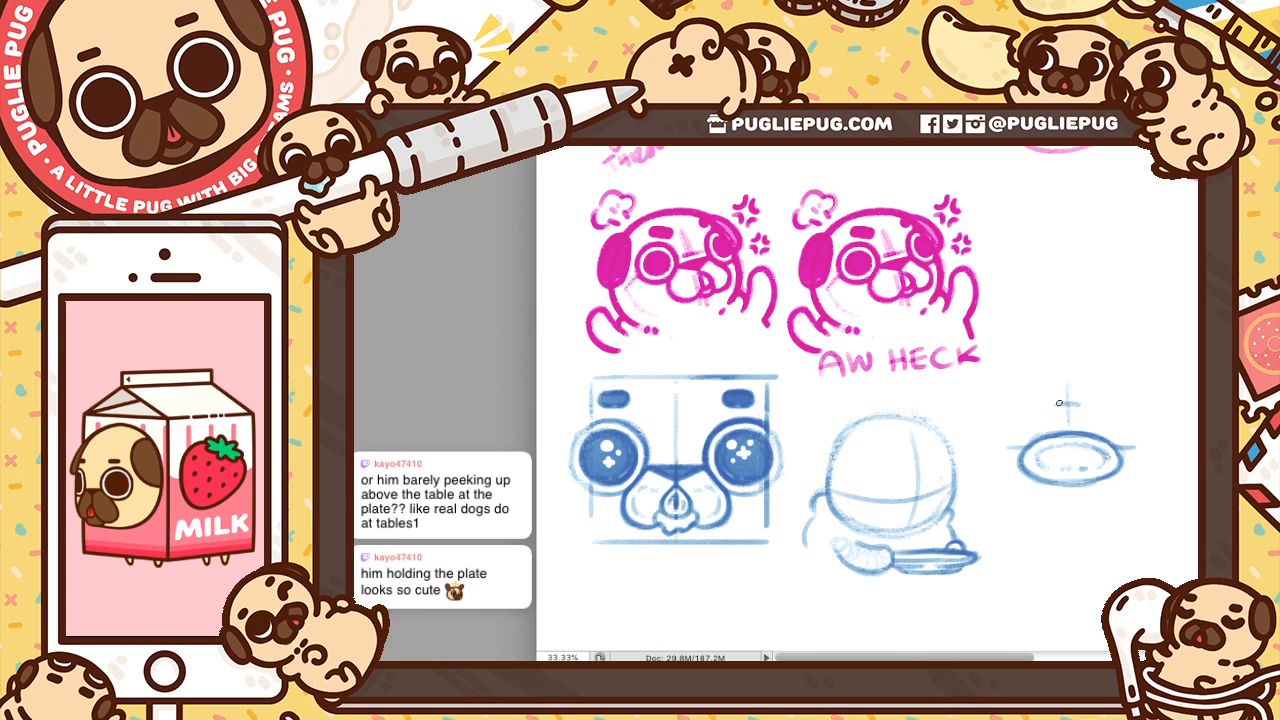
left_click_drag(1056, 405, 1070, 405)
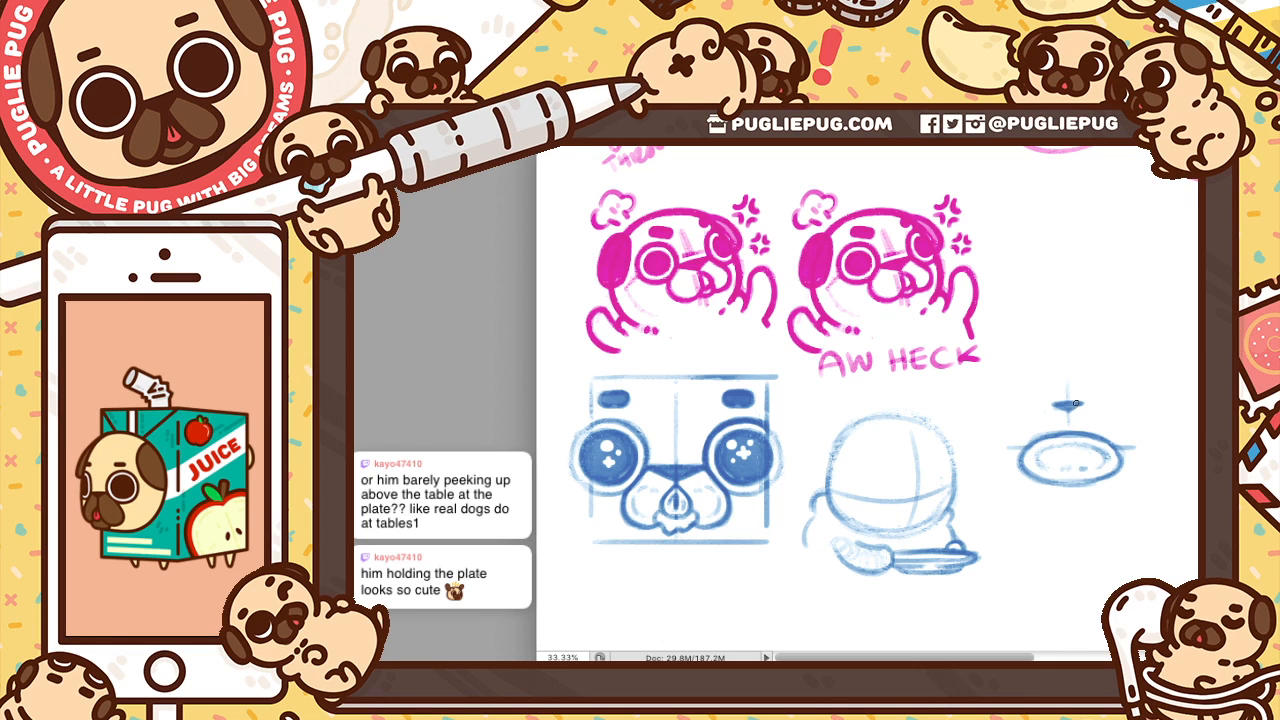
key("e")
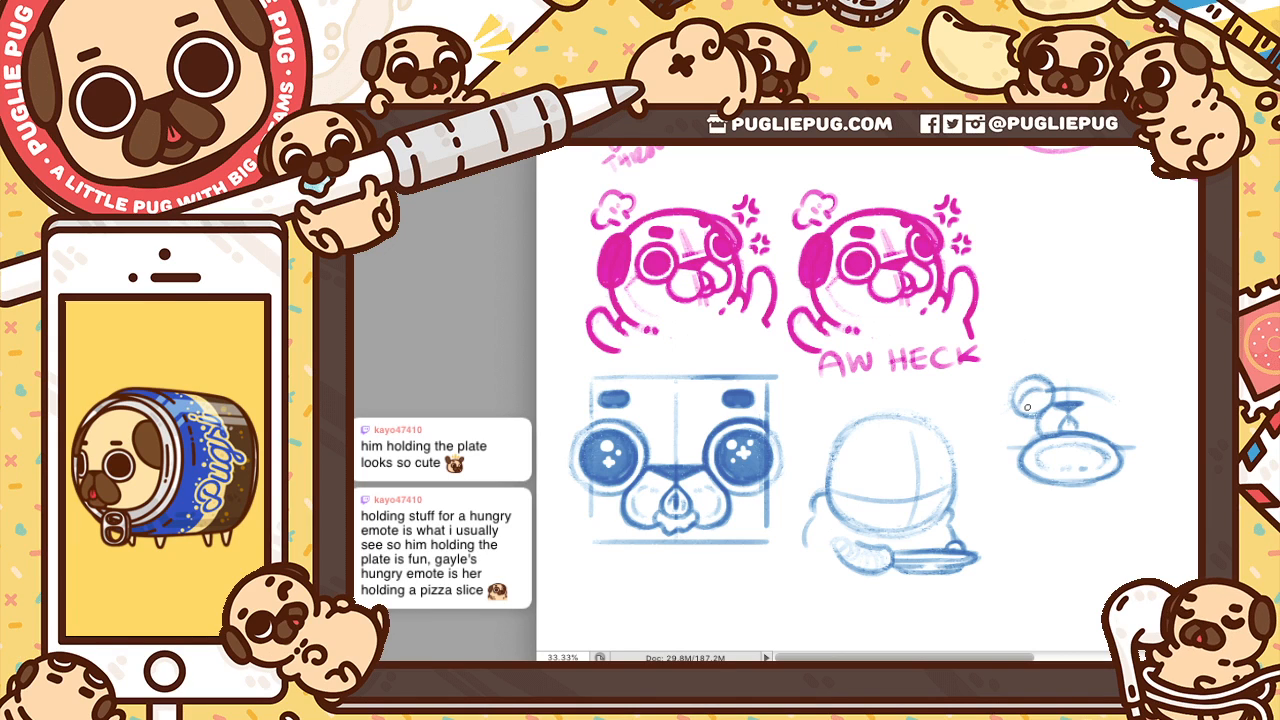
mouse_move(1036, 392)
left_mouse_down()
mouse_move(1028, 402)
mouse_move(1052, 388)
left_mouse_up()
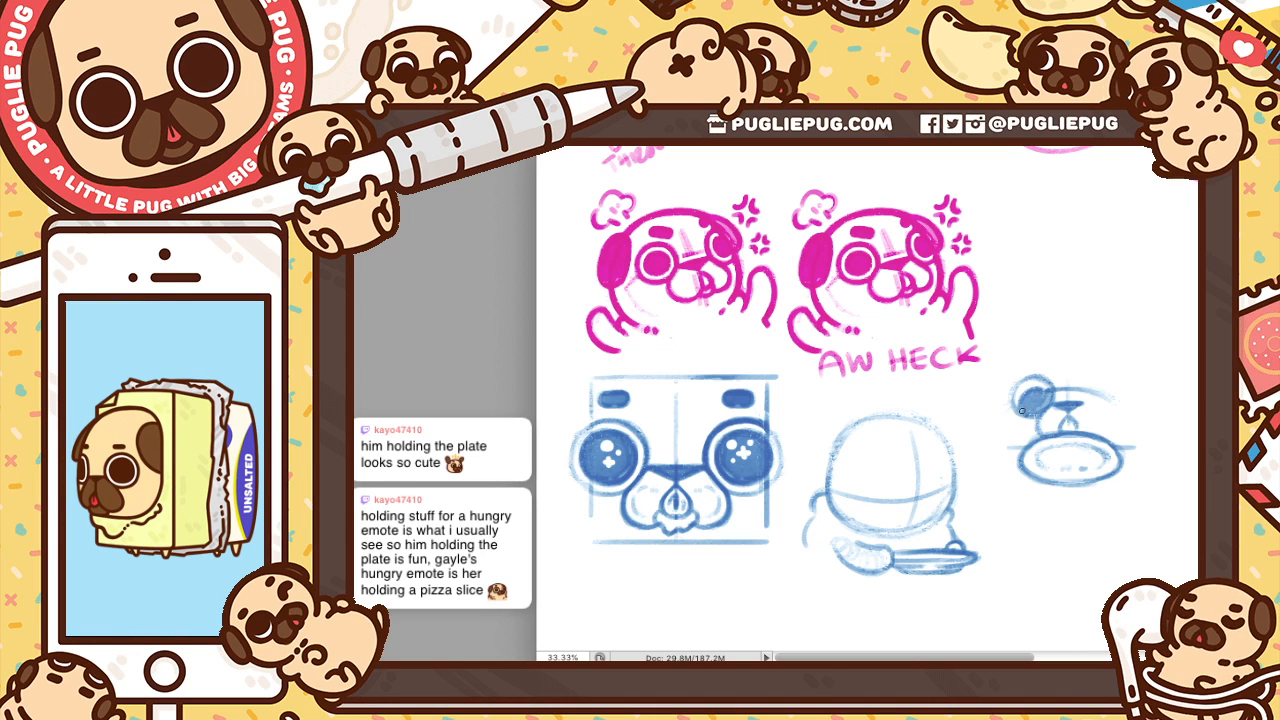
Draw the curved left outline of the pug's head around the eye, down to the table line
left_click_drag(1009, 379, 1010, 437)
left_click_drag(1002, 386, 1011, 440)
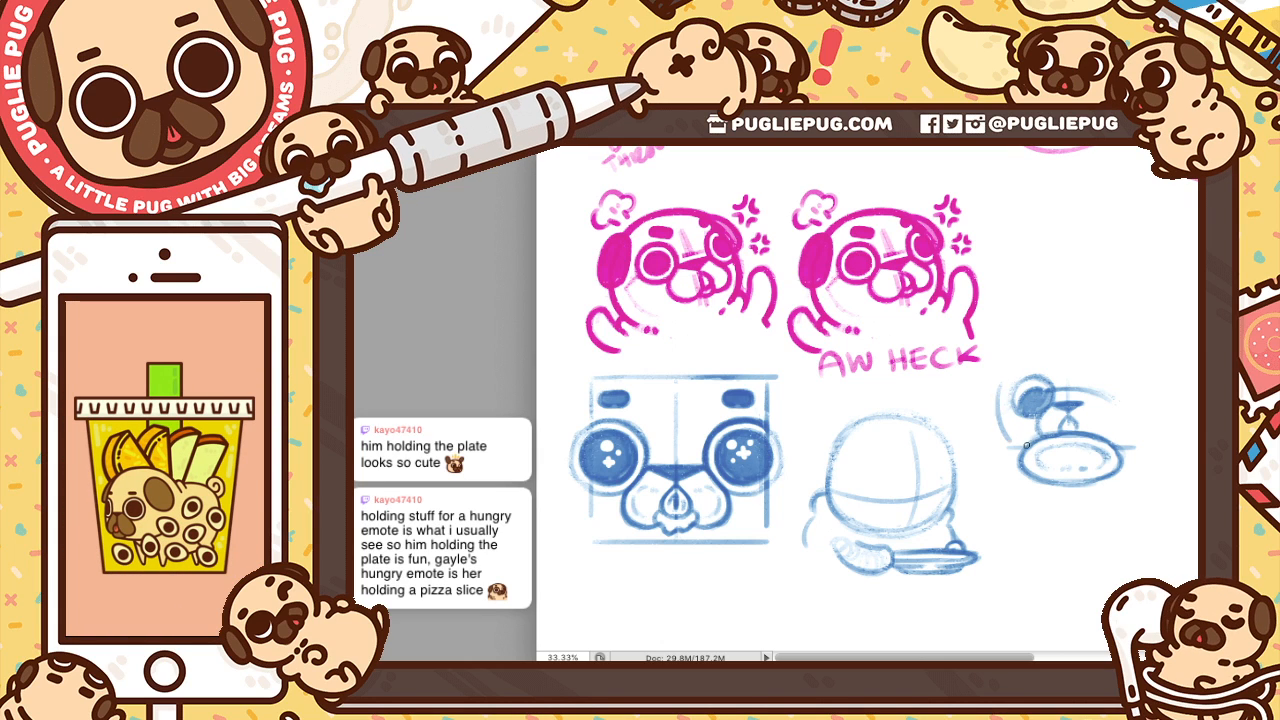
key("ctrl+z")
key("ctrl+z")
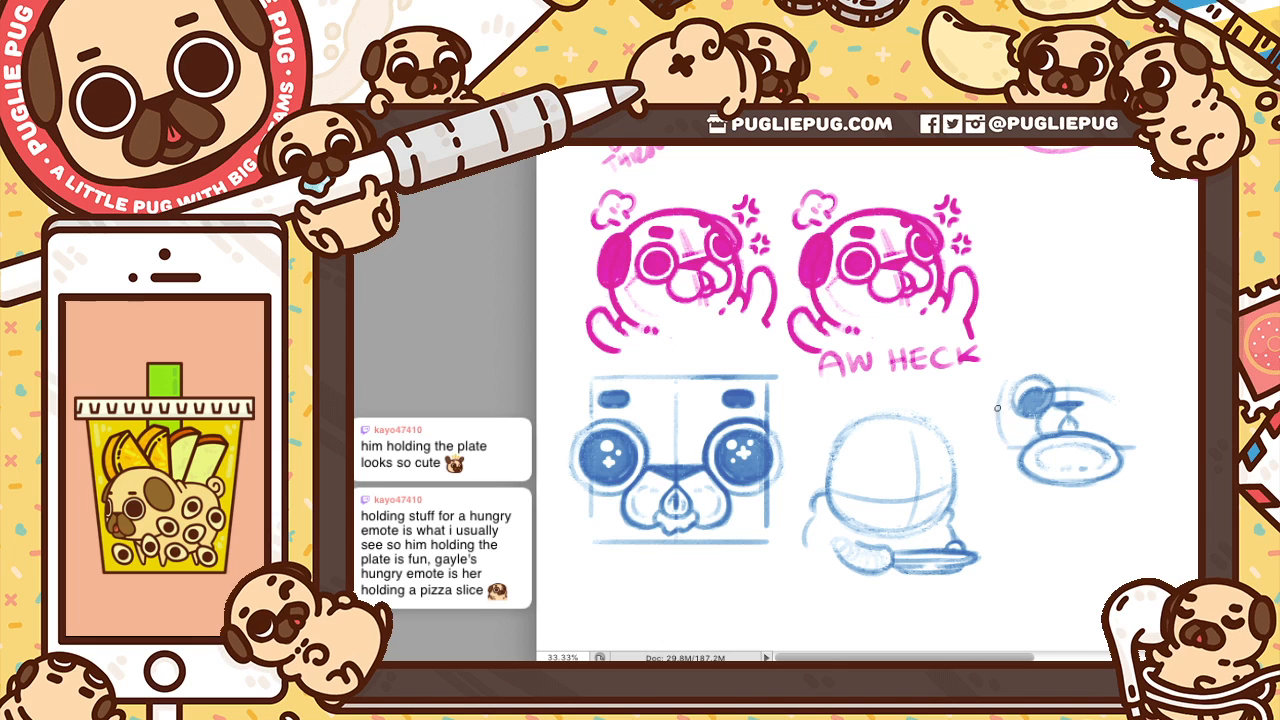
mouse_move(1004, 388)
left_mouse_down()
mouse_move(1003, 437)
mouse_move(1003, 403)
mouse_move(1052, 355)
mouse_move(998, 430)
left_mouse_up()
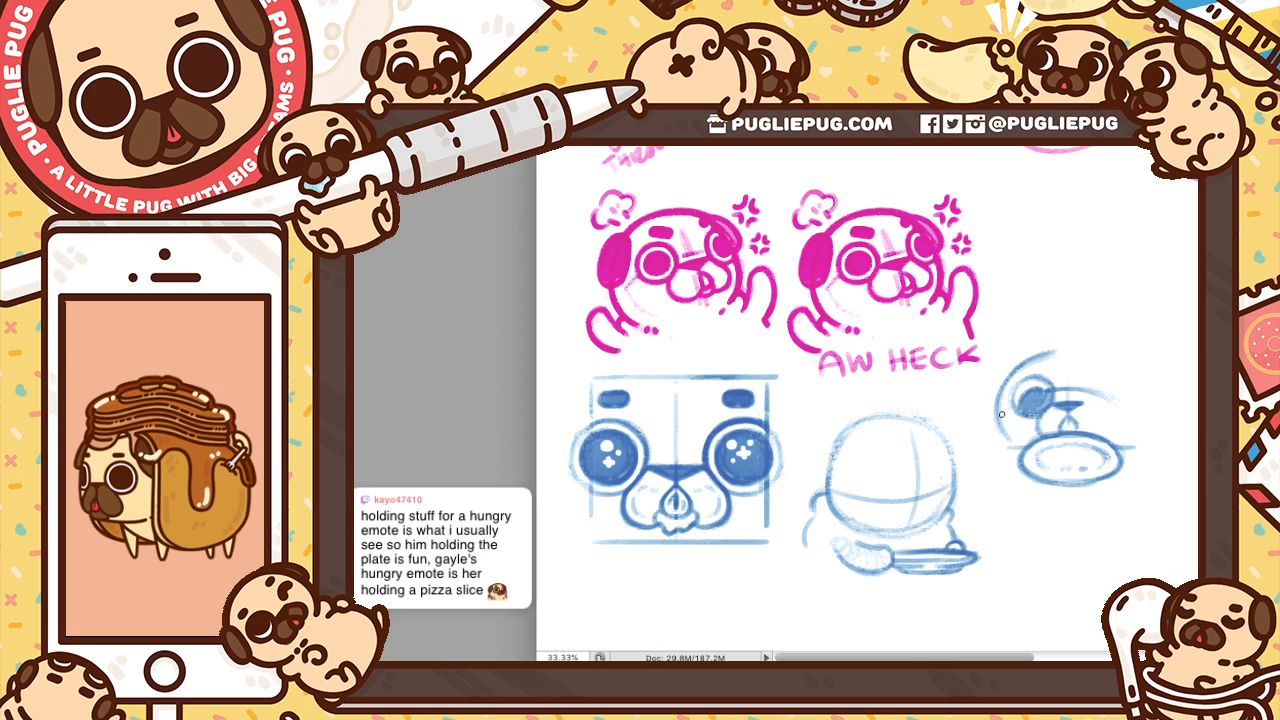
left_click_drag(1001, 386, 1005, 446)
key("ctrl+z")
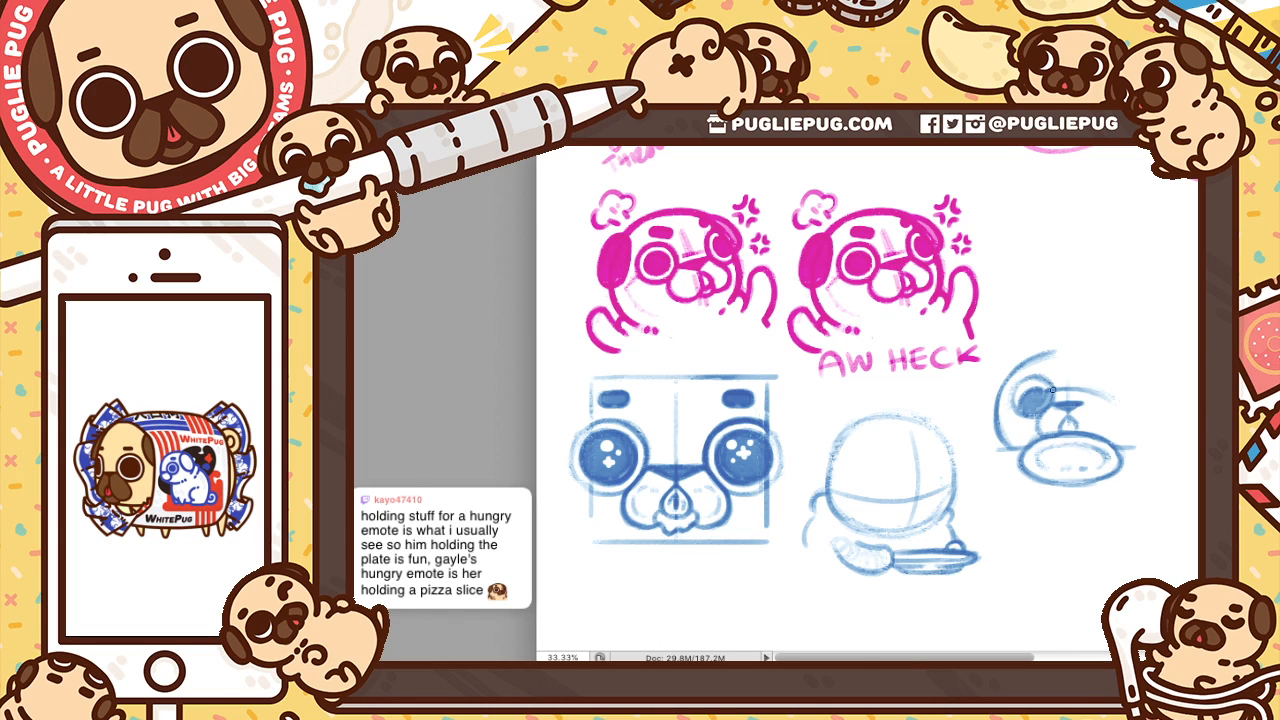
Clean up the head's left outline, and draw a shaded floppy ear on that side
key("e")
left_click_drag(1000, 434, 1009, 370)
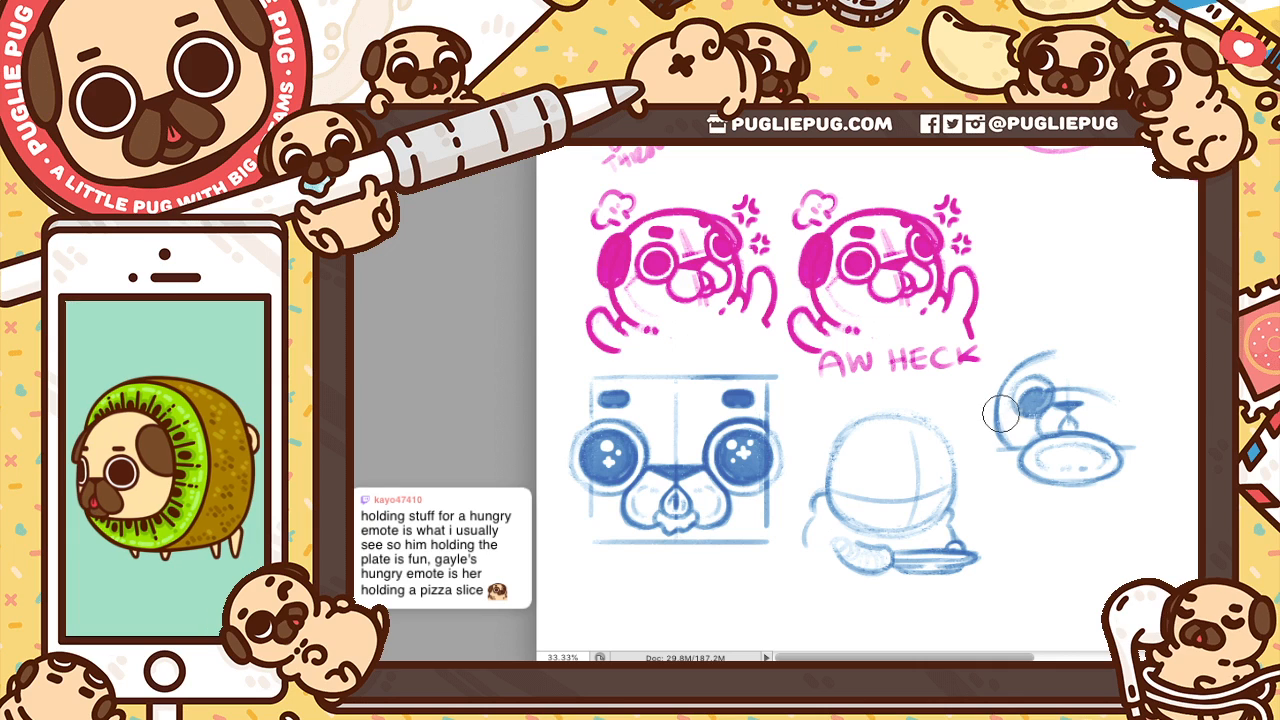
key("b")
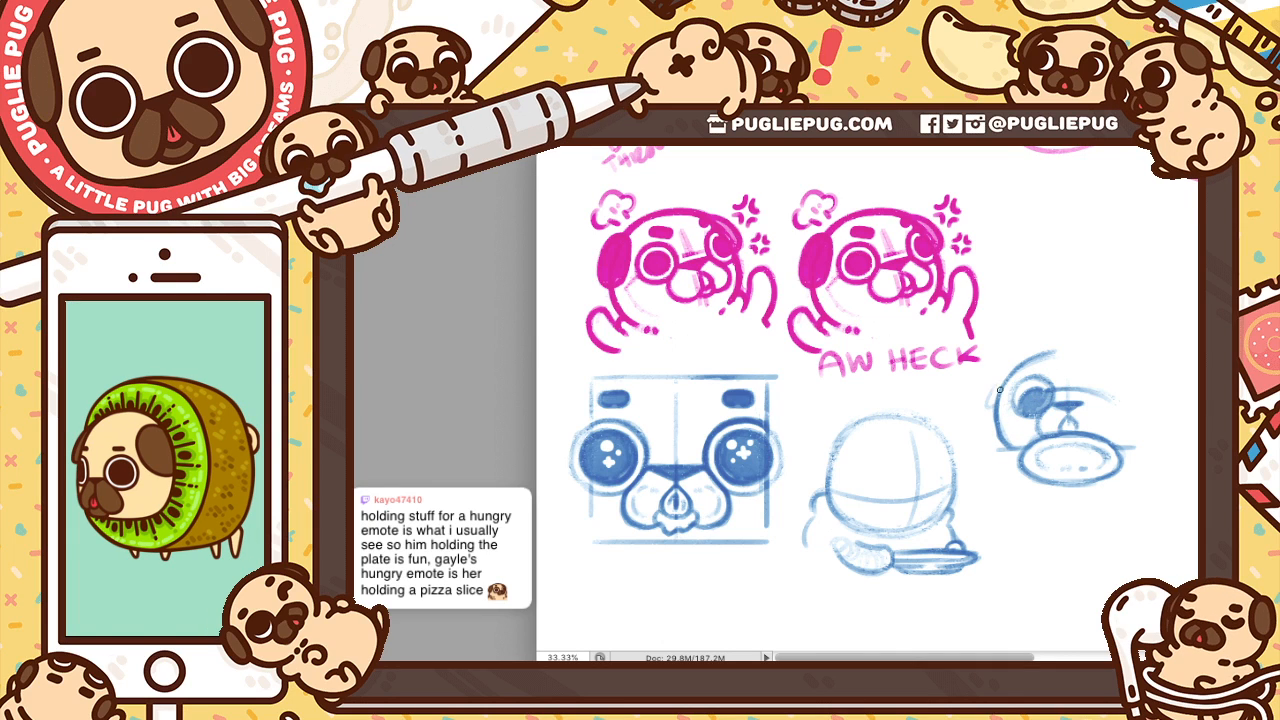
mouse_move(989, 400)
left_mouse_down()
mouse_move(1024, 361)
mouse_move(1007, 371)
left_mouse_up()
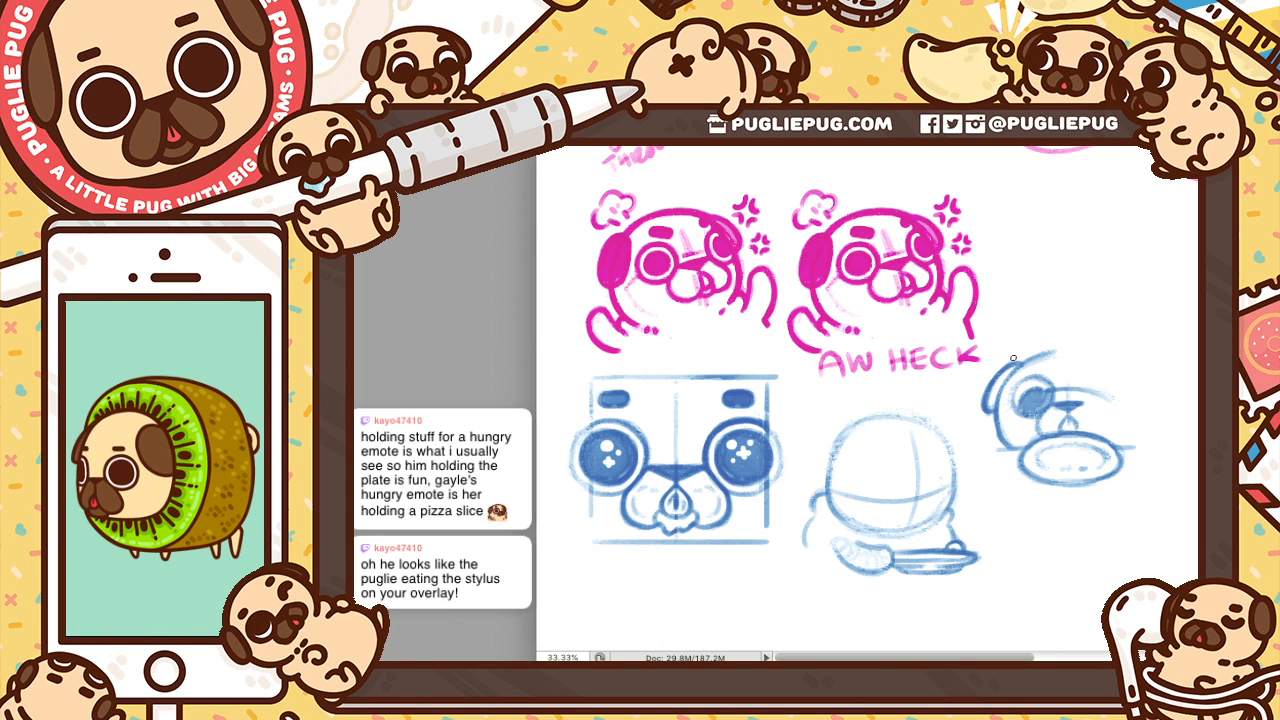
mouse_move(990, 405)
left_mouse_down()
mouse_move(1012, 362)
mouse_move(994, 430)
mouse_move(1008, 372)
mouse_move(1023, 371)
left_mouse_up()
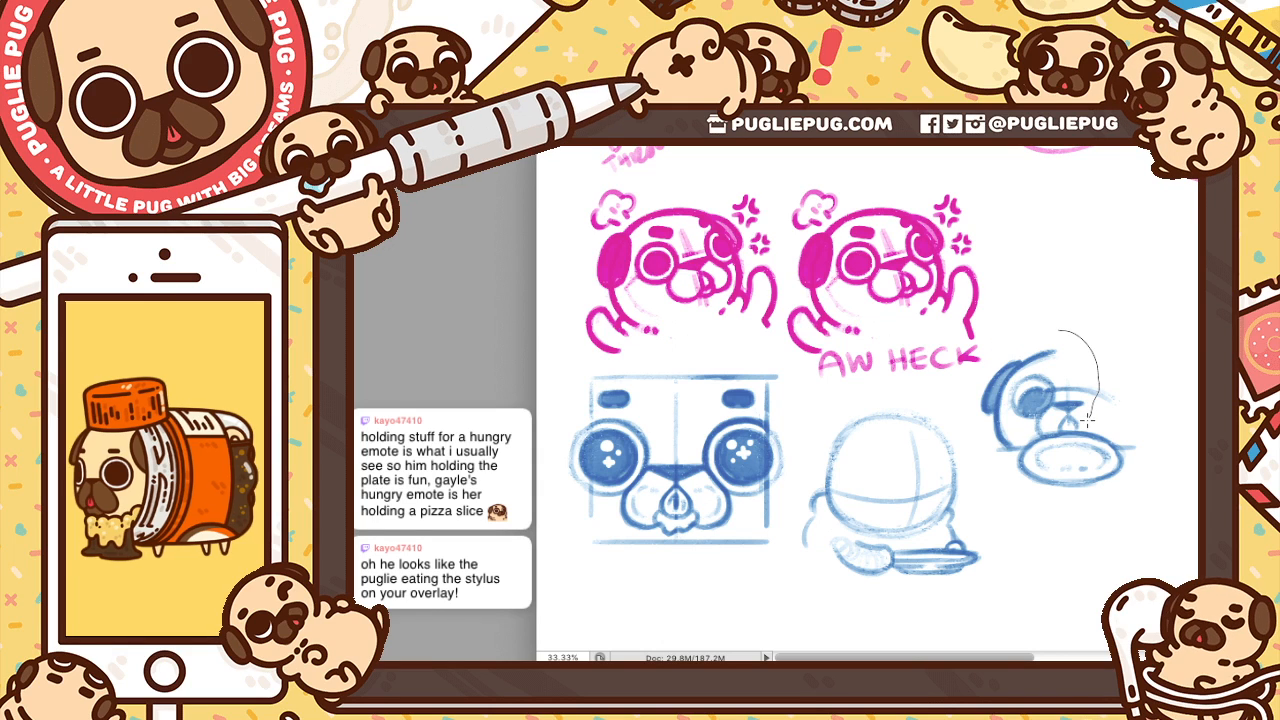
Lasso the left half of the pug's face, place a horizontally flipped copy as the right half, and deselect it
left_click_drag(1047, 340, 1083, 372)
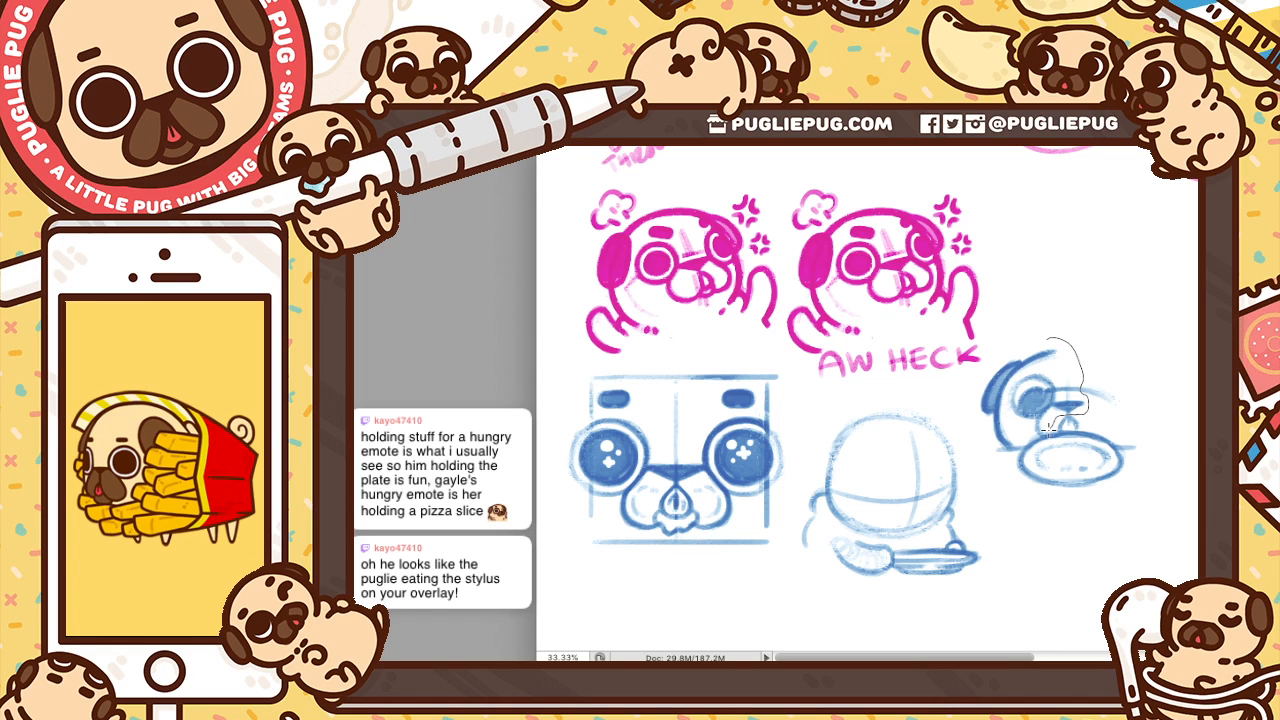
mouse_move(1020, 438)
left_mouse_down()
mouse_move(979, 439)
mouse_move(968, 386)
left_mouse_up()
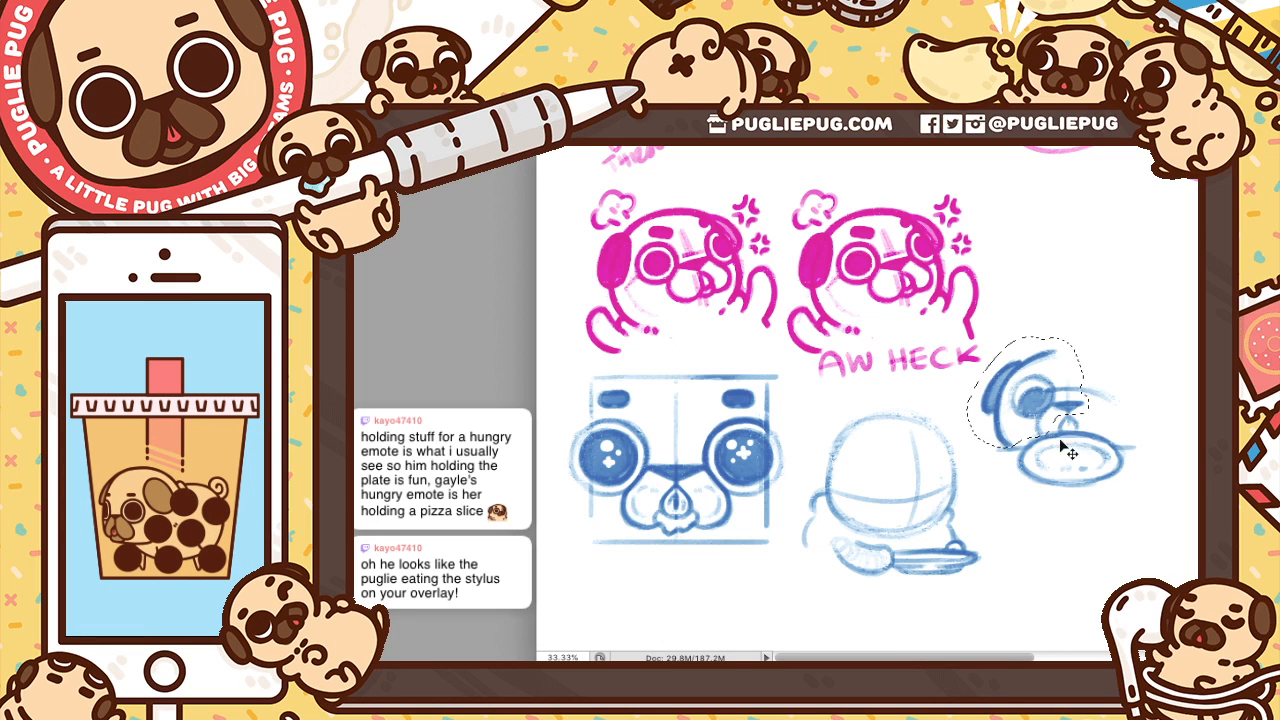
left_click_drag(1050, 430, 1119, 425)
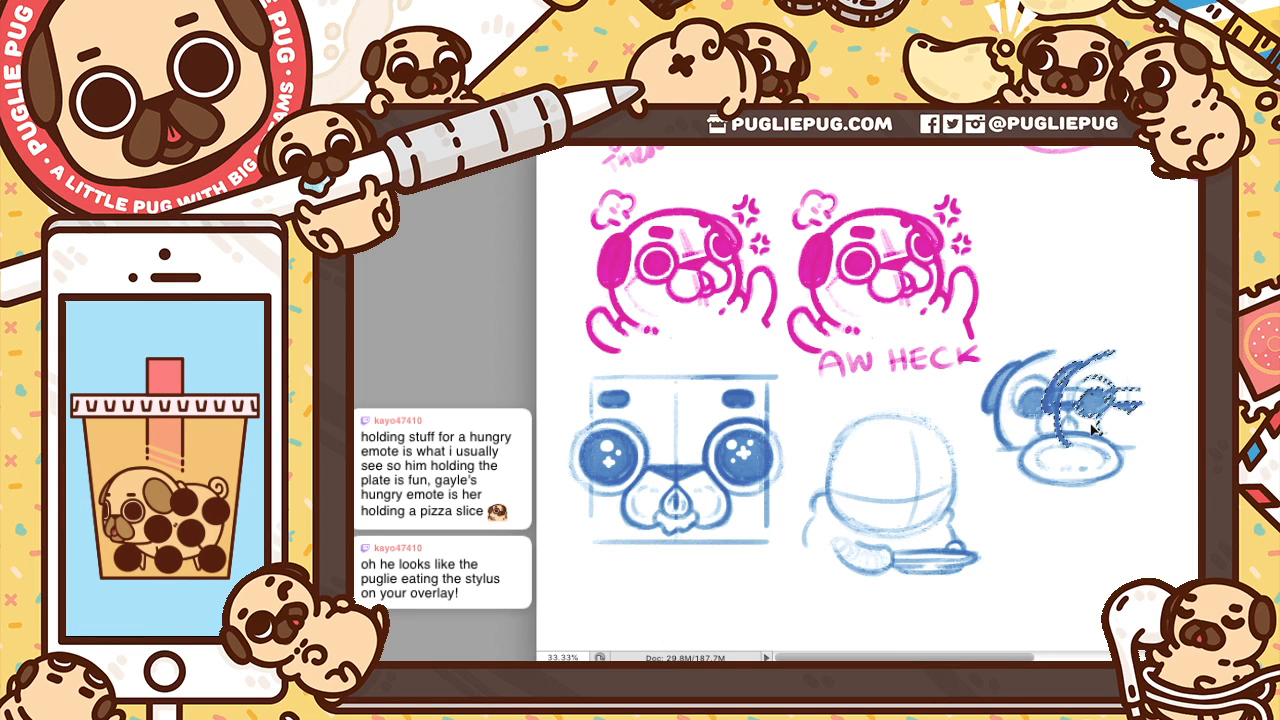
key("super+shift+h")
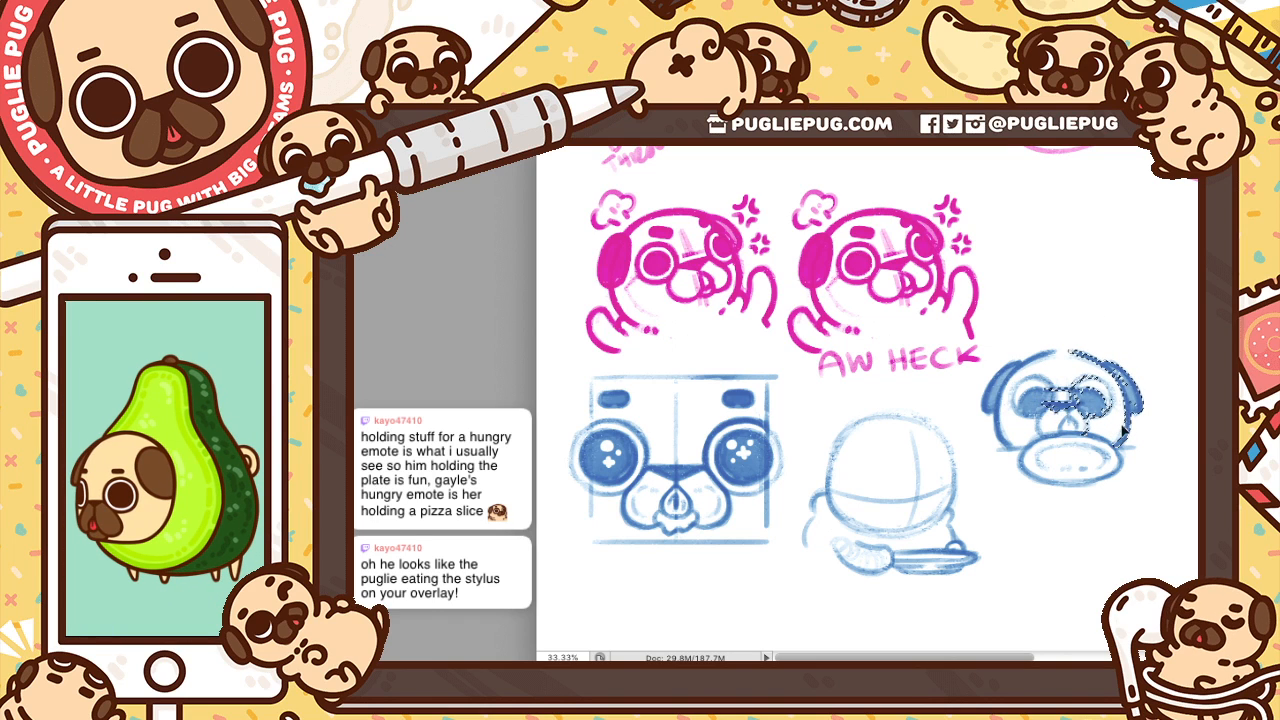
mouse_move(1114, 434)
left_mouse_down()
mouse_move(1136, 434)
mouse_move(1125, 436)
mouse_move(1134, 420)
left_mouse_up()
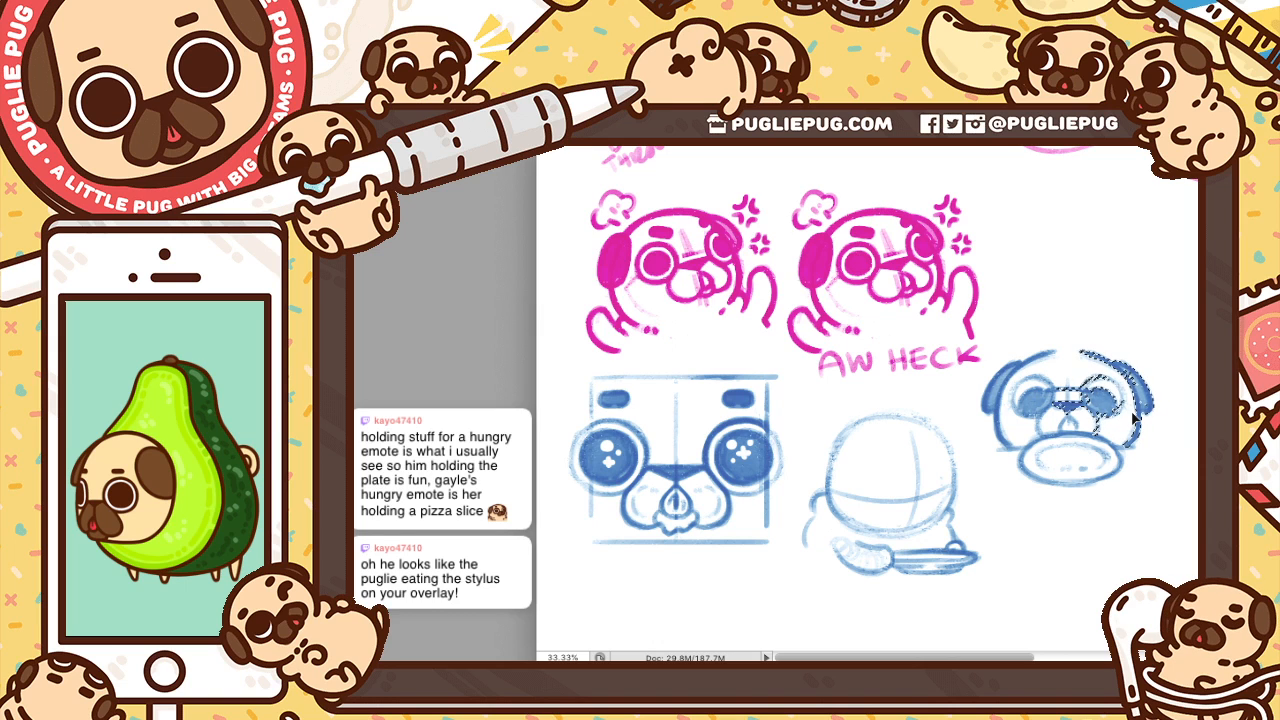
left_click(1097, 311)
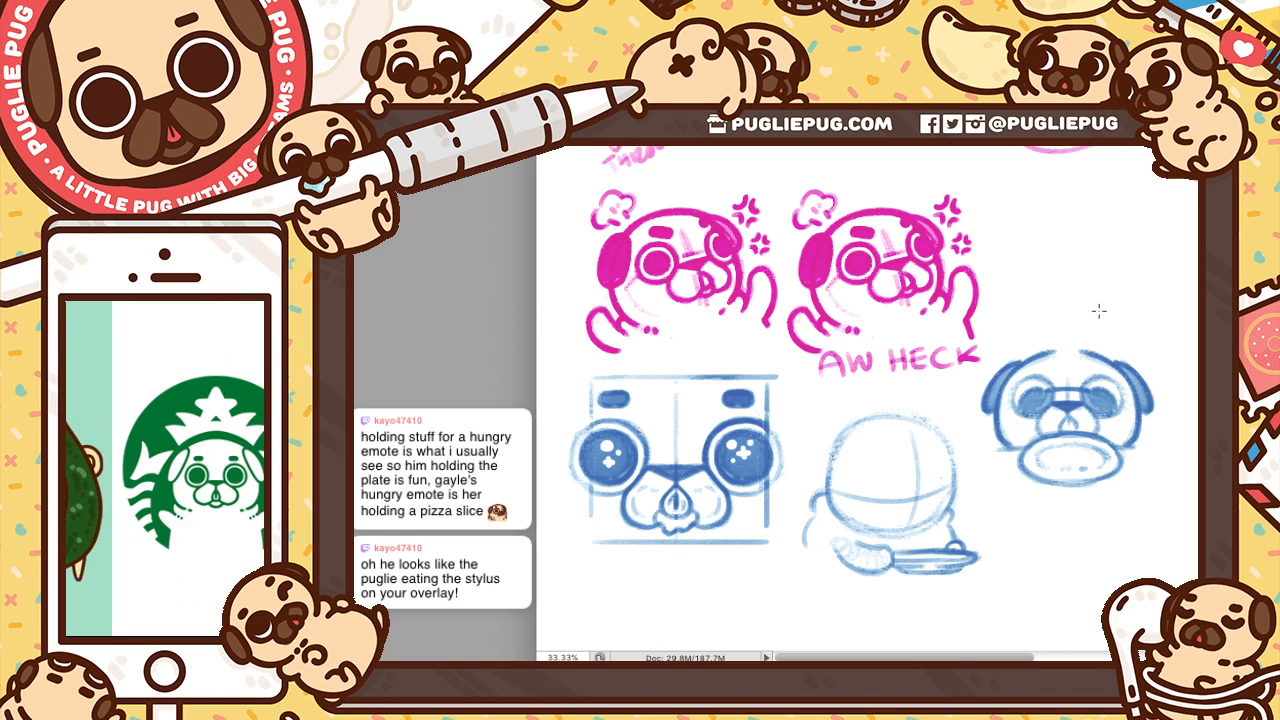
Draw a rounded paw at the plate's left edge and place a copy of it at the right edge
key("b")
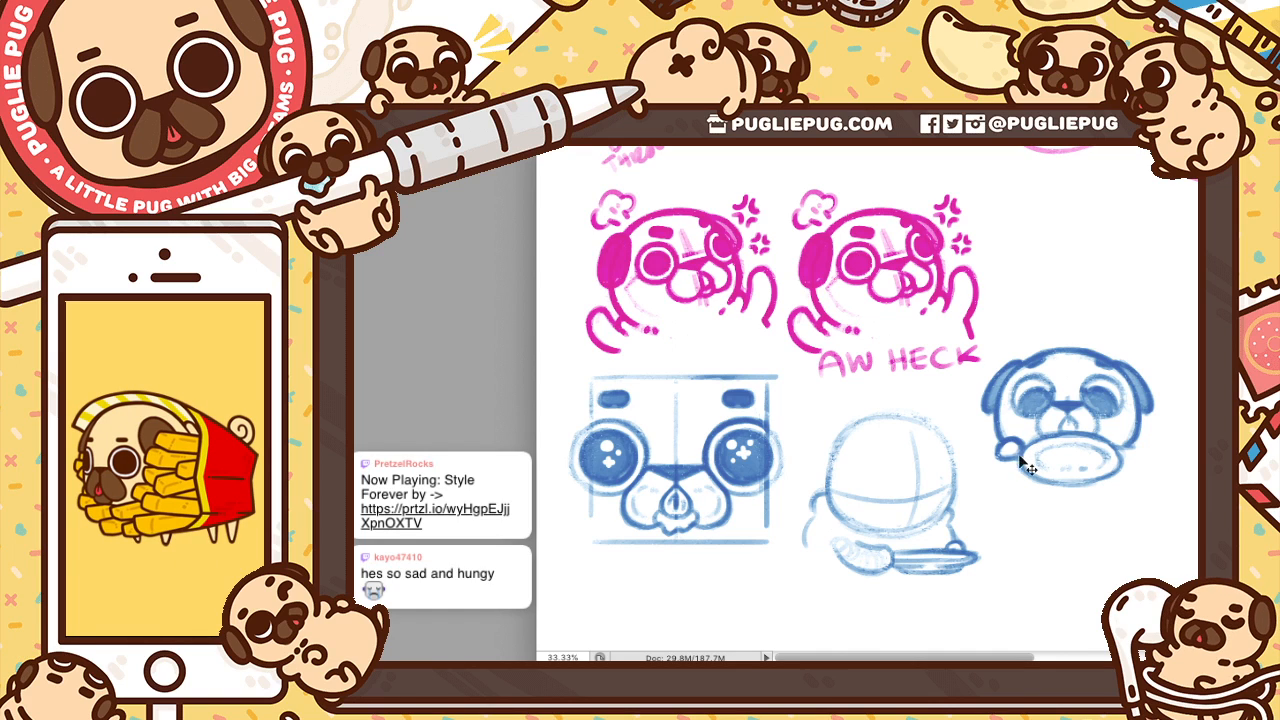
left_click_drag(1020, 452, 1080, 440)
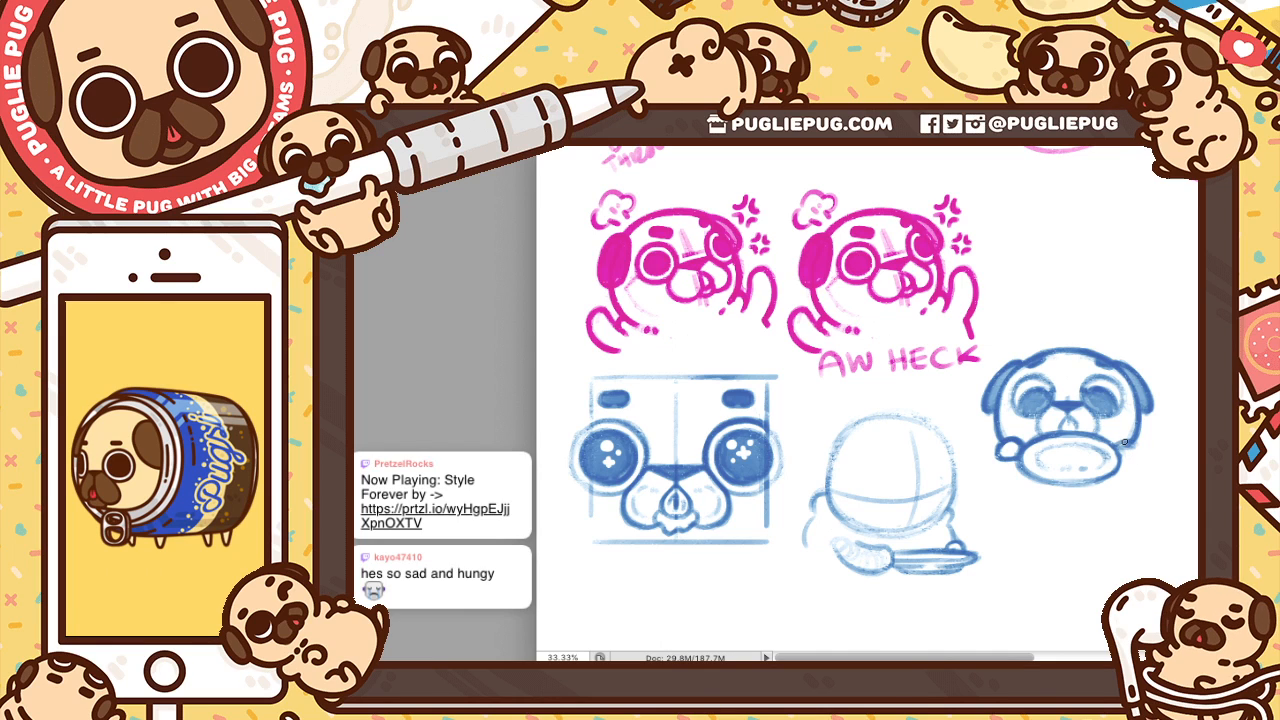
key("v")
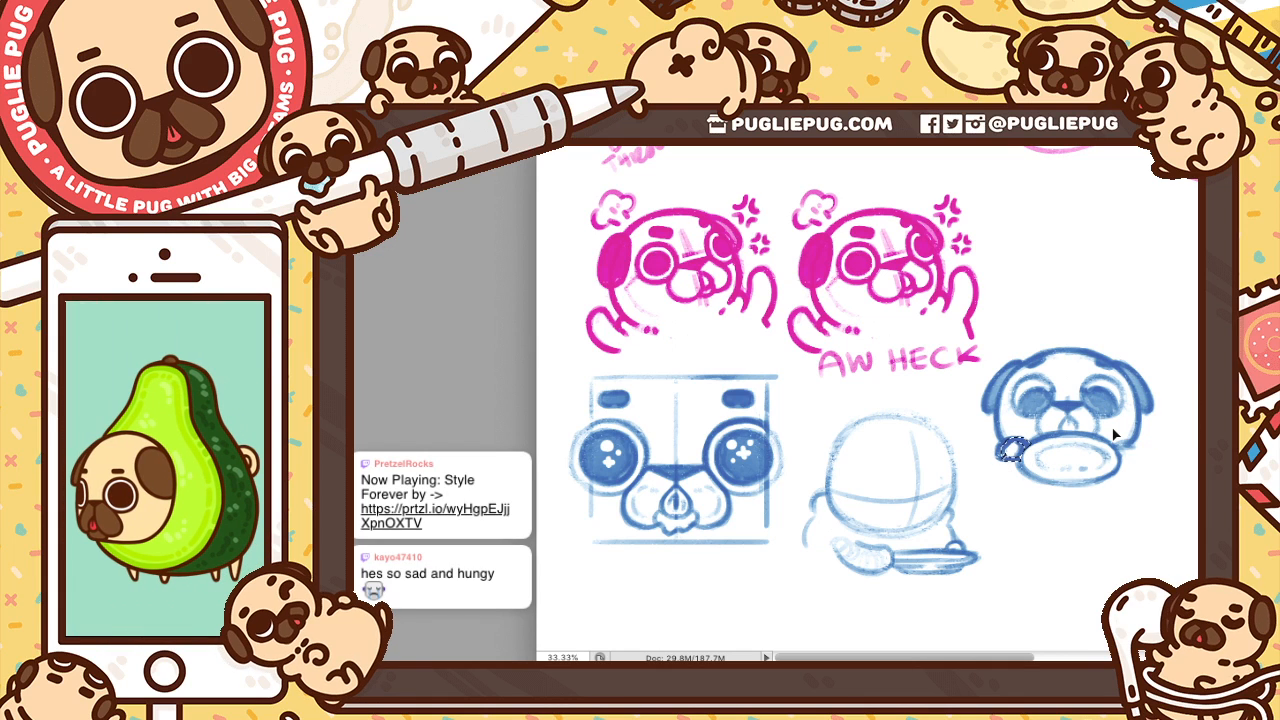
key("Right")
key("Right")
key("Right")
key("Right")
key("Right")
key("Right")
key("Right")
key("Right")
key("Right")
key("Right")
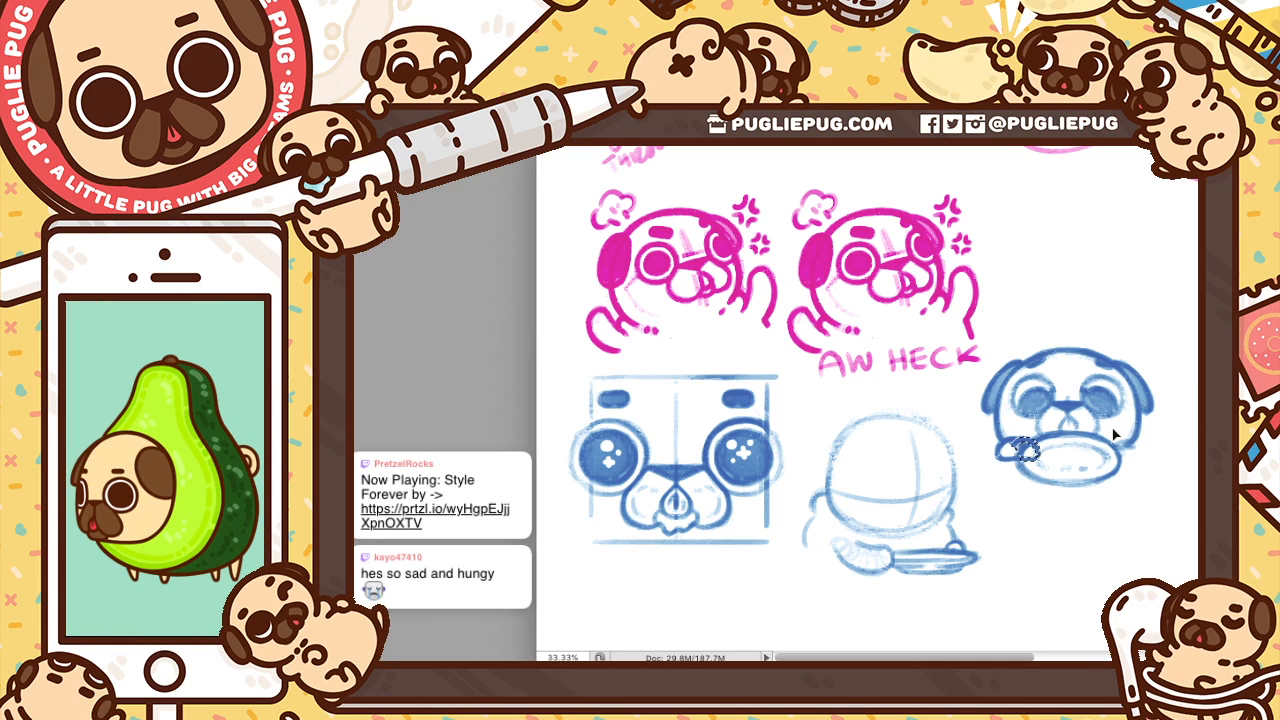
left_click_drag(1019, 438, 1124, 438)
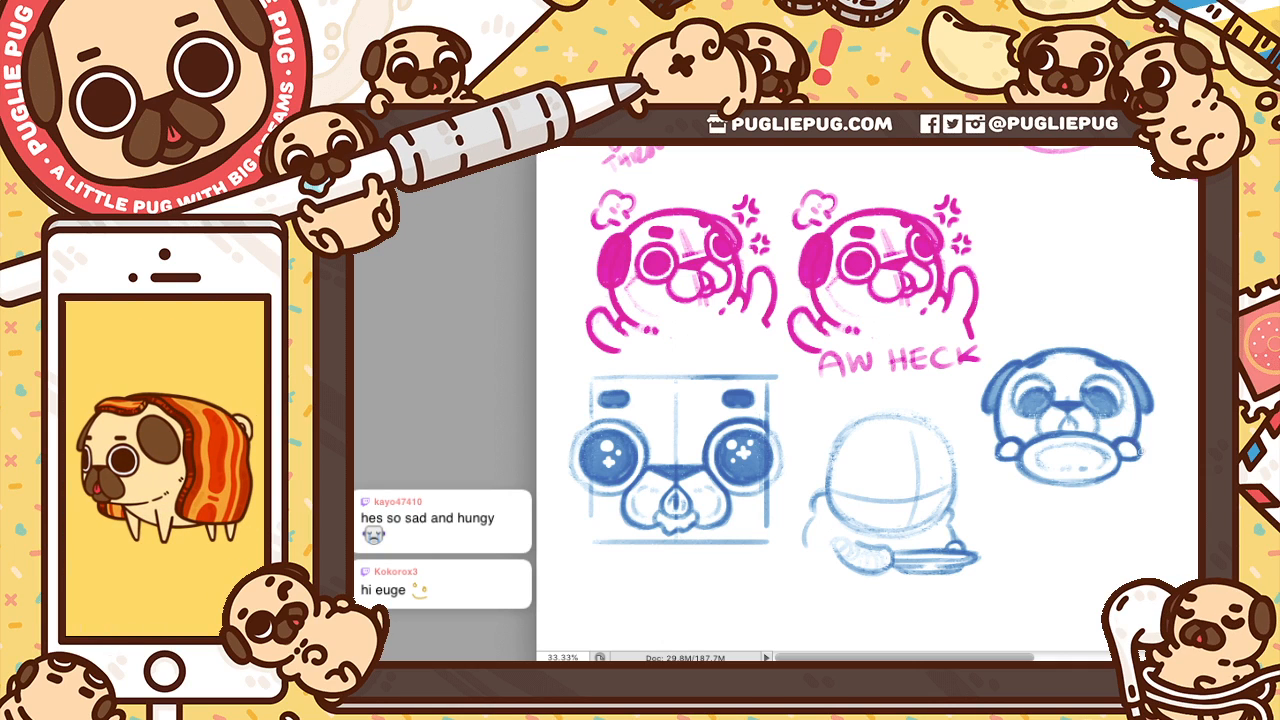
key("v")
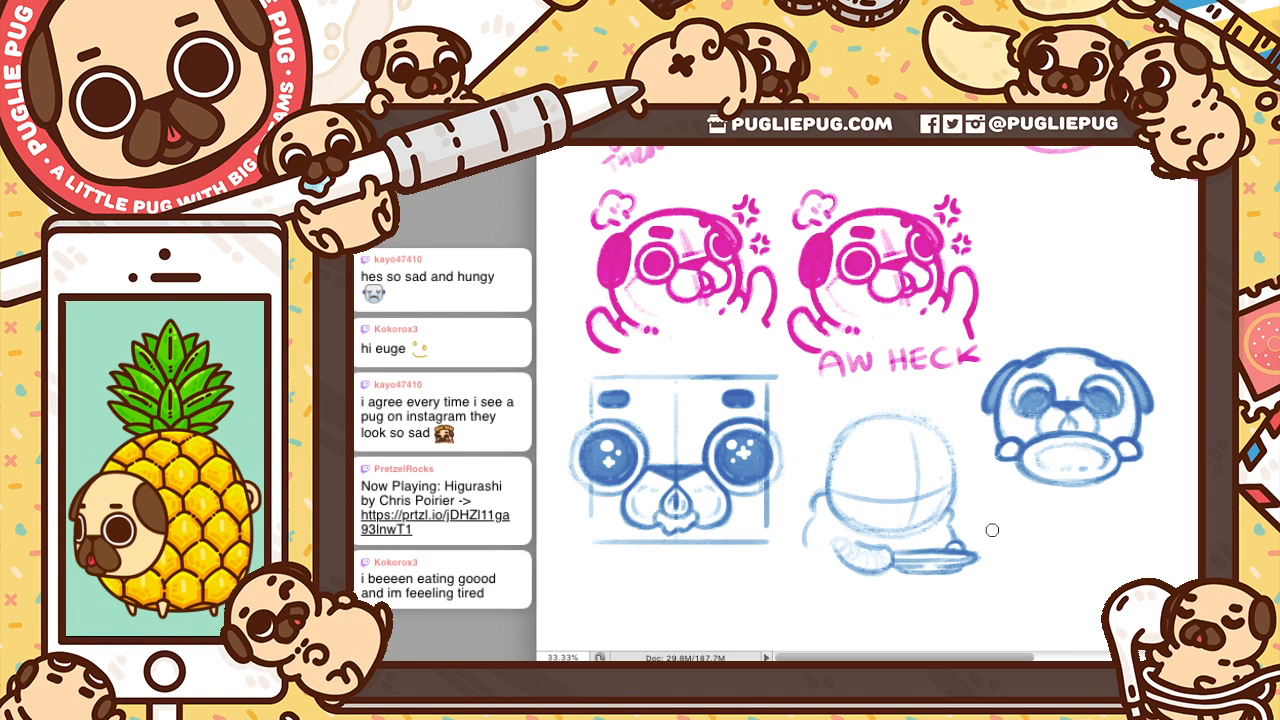
Redraw the back curve and near arm of the middle plate-holding pug with cleaner lines
left_click_drag(813, 505, 820, 518)
key("super+z")
key("super+z")
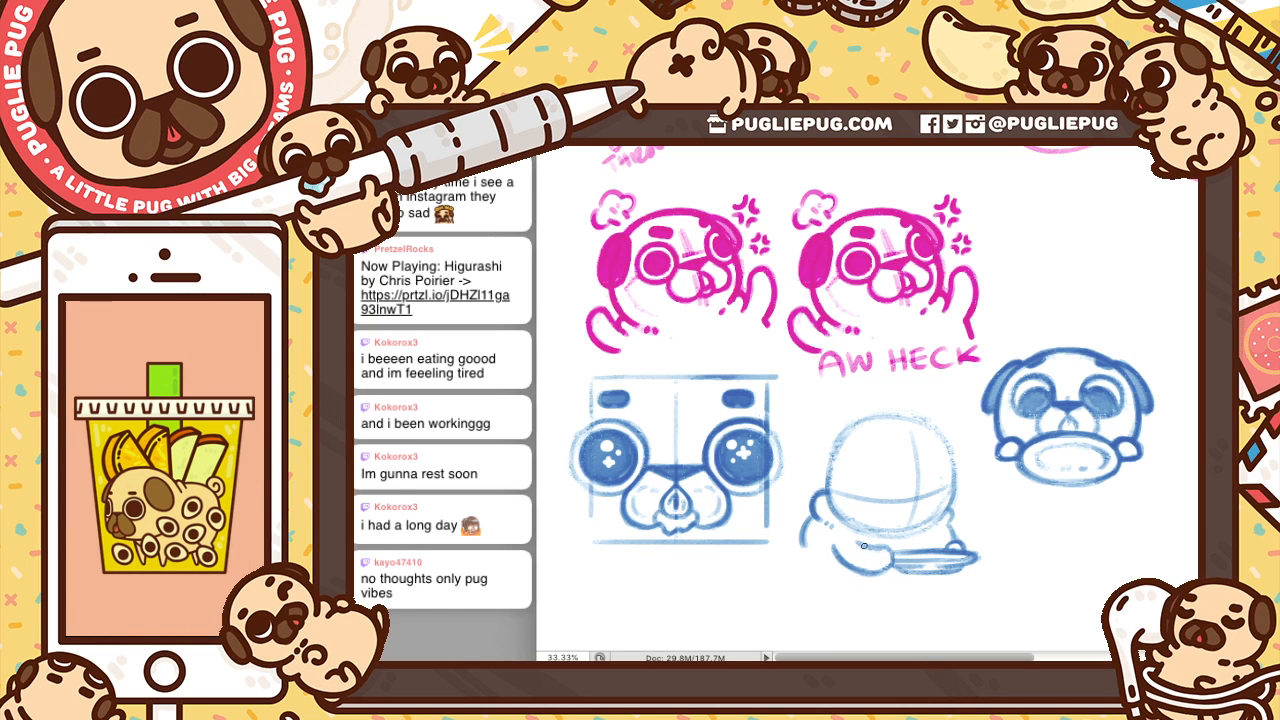
key("ctrl+z")
key("ctrl+z")
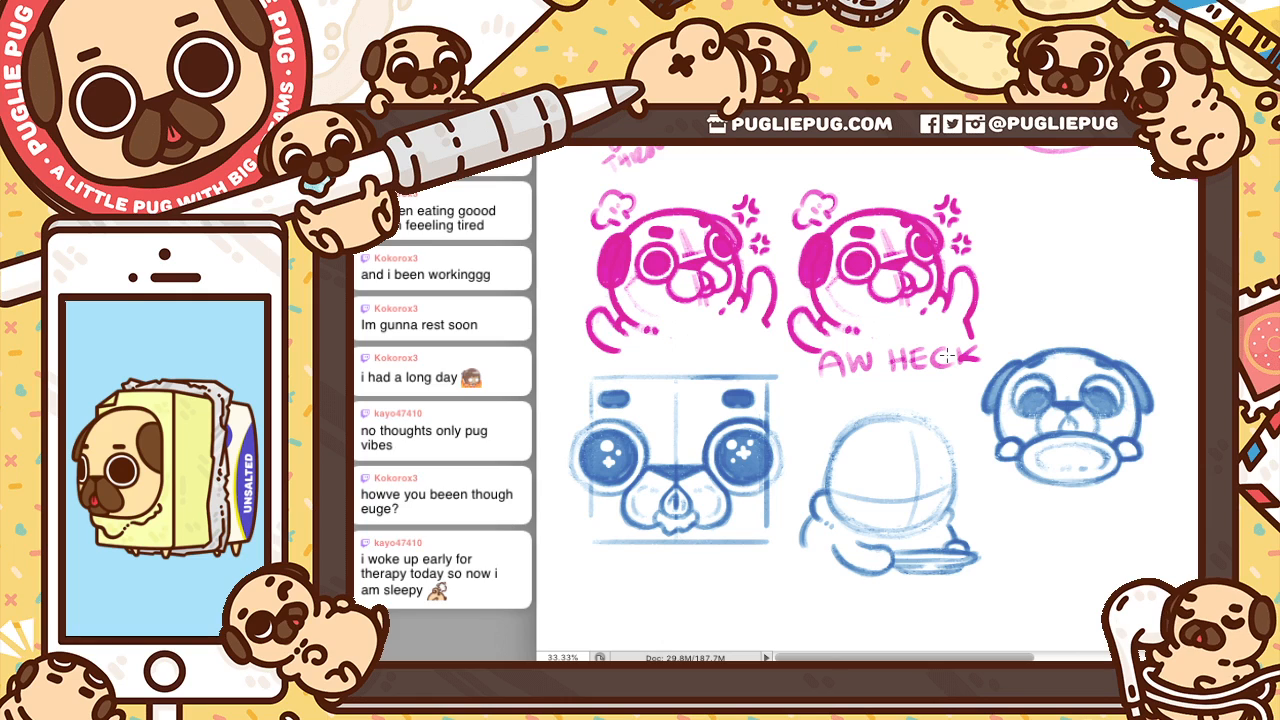
Lasso the middle pug's round head, rotate it slightly clockwise around a lowered pivot point, and deselect it
left_click_drag(948, 410, 957, 492)
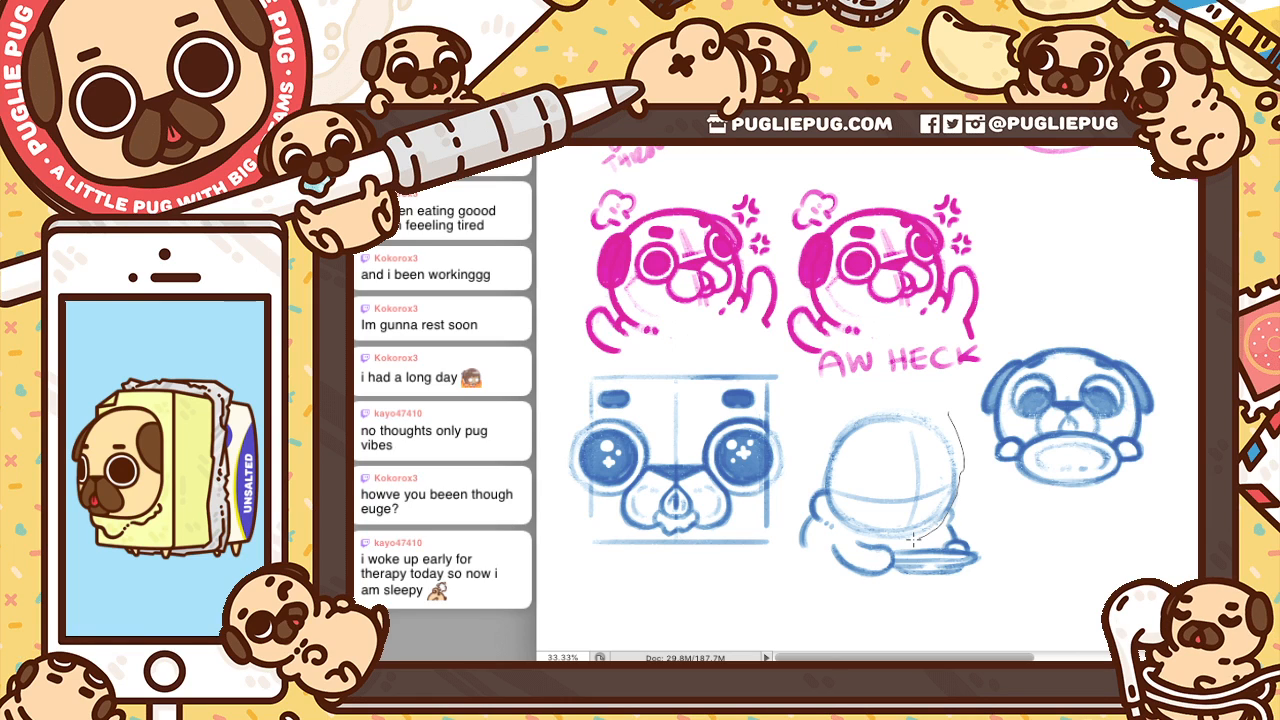
mouse_move(912, 540)
left_mouse_down()
mouse_move(872, 540)
mouse_move(822, 505)
mouse_move(841, 422)
mouse_move(895, 398)
mouse_move(950, 412)
mouse_move(916, 424)
mouse_move(946, 462)
mouse_move(932, 515)
mouse_move(848, 510)
mouse_move(832, 485)
left_mouse_up()
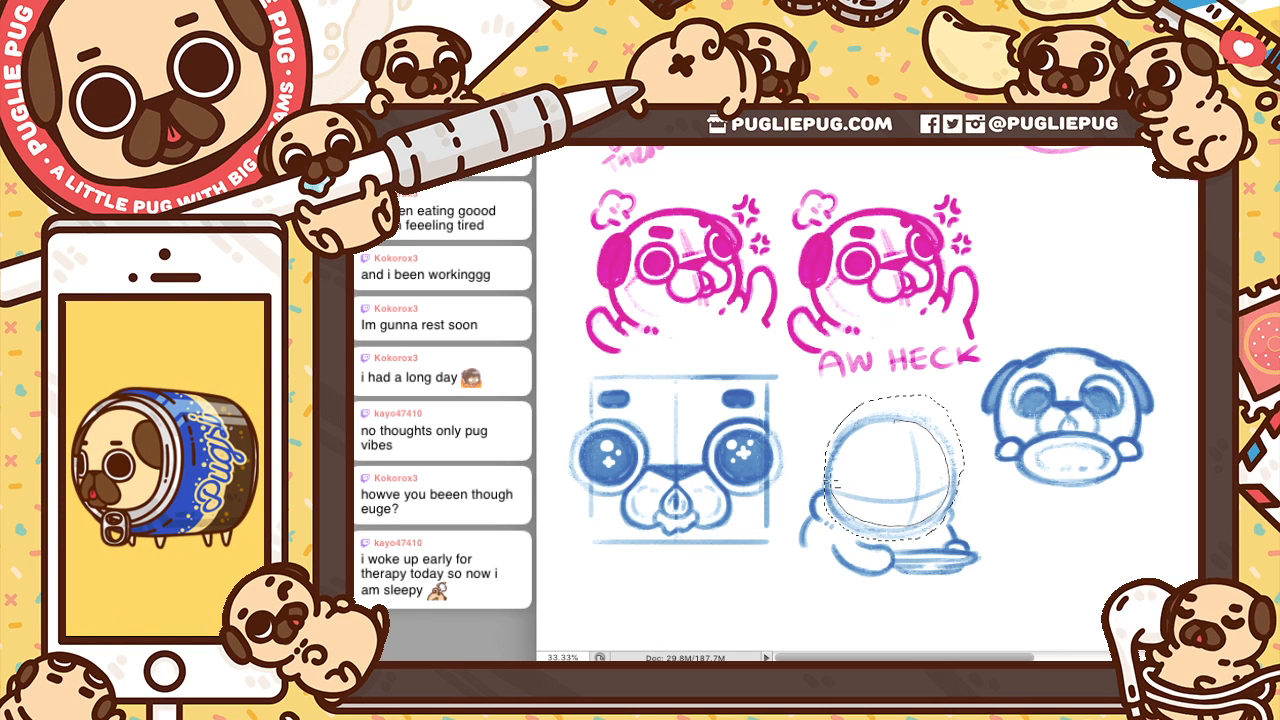
key("ctrl+t")
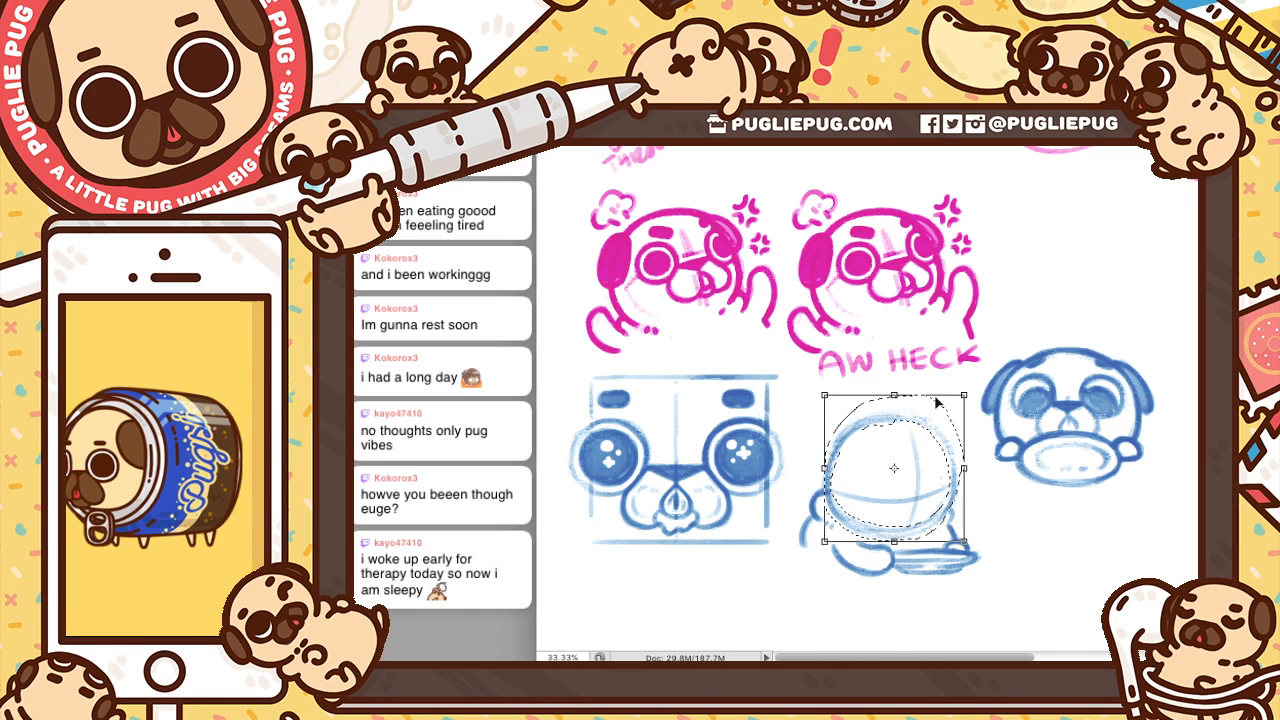
left_click_drag(894, 468, 894, 481)
mouse_move(998, 543)
left_mouse_down()
mouse_move(988, 561)
mouse_move(990, 550)
left_mouse_up()
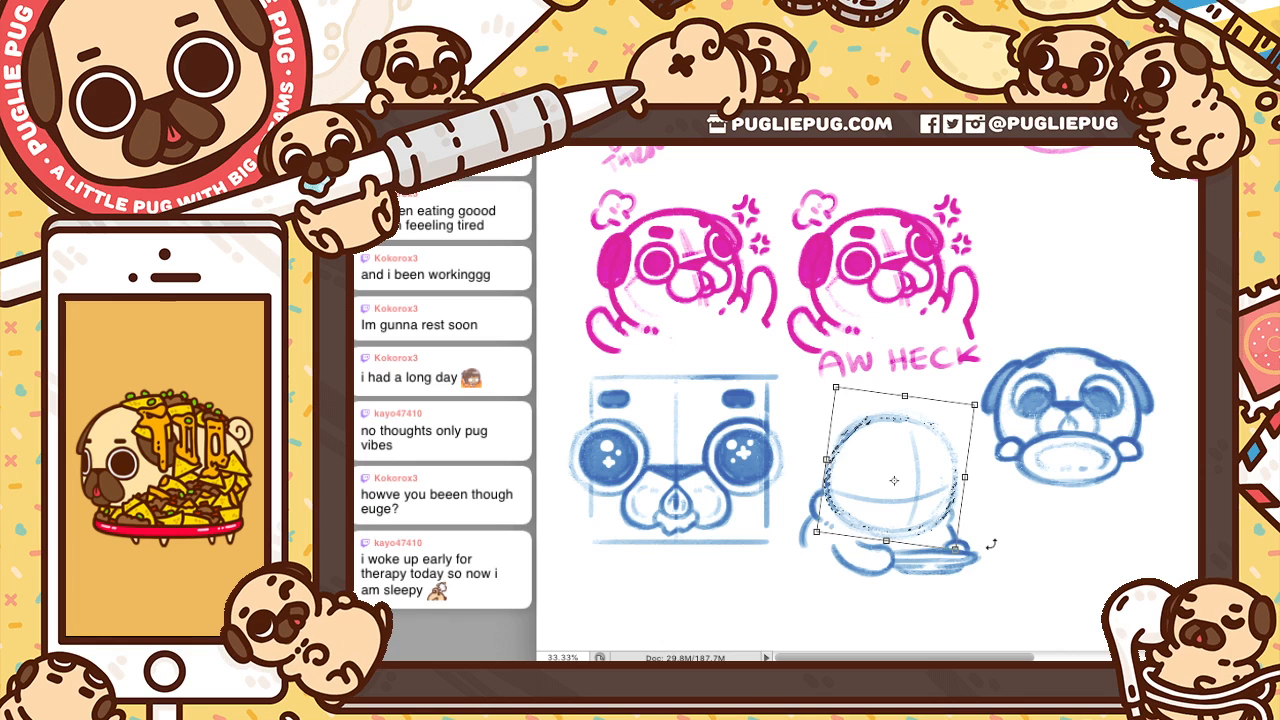
key("Return")
key("ctrl+d")
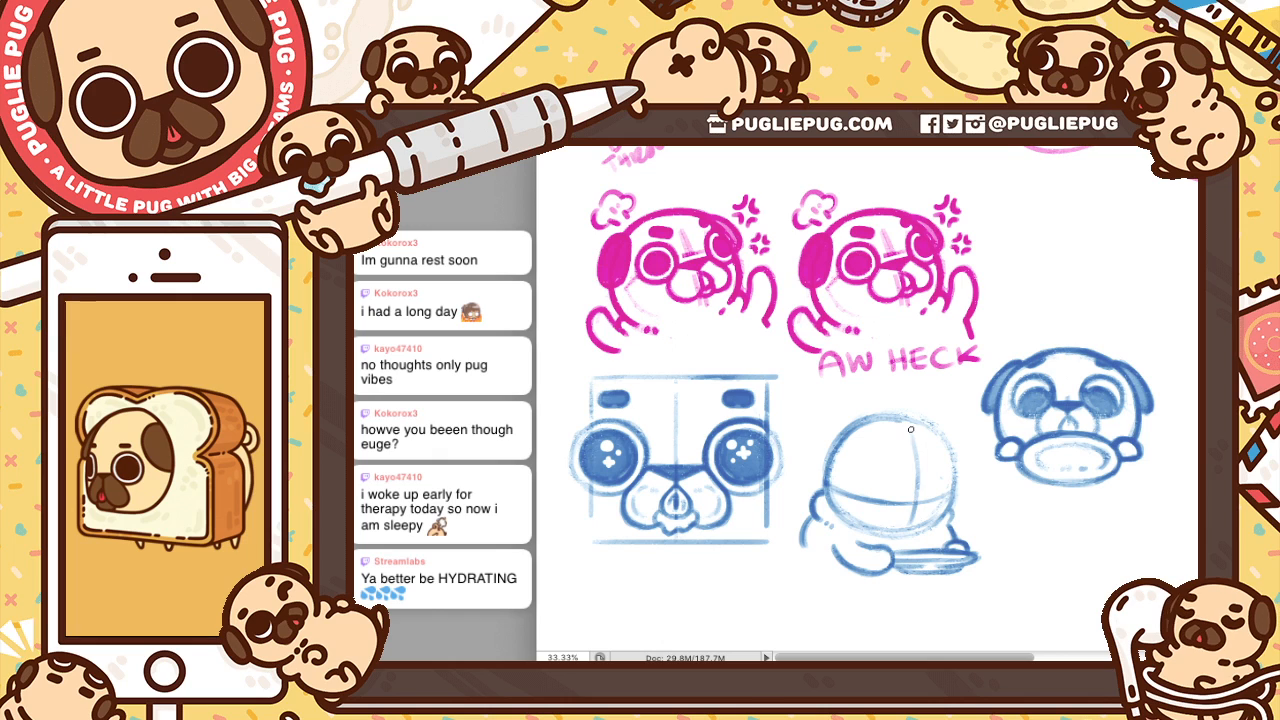
Darken the vertical guideline on the middle pug's head and sketch a small triangular nose at its lower end
left_click_drag(911, 432, 912, 519)
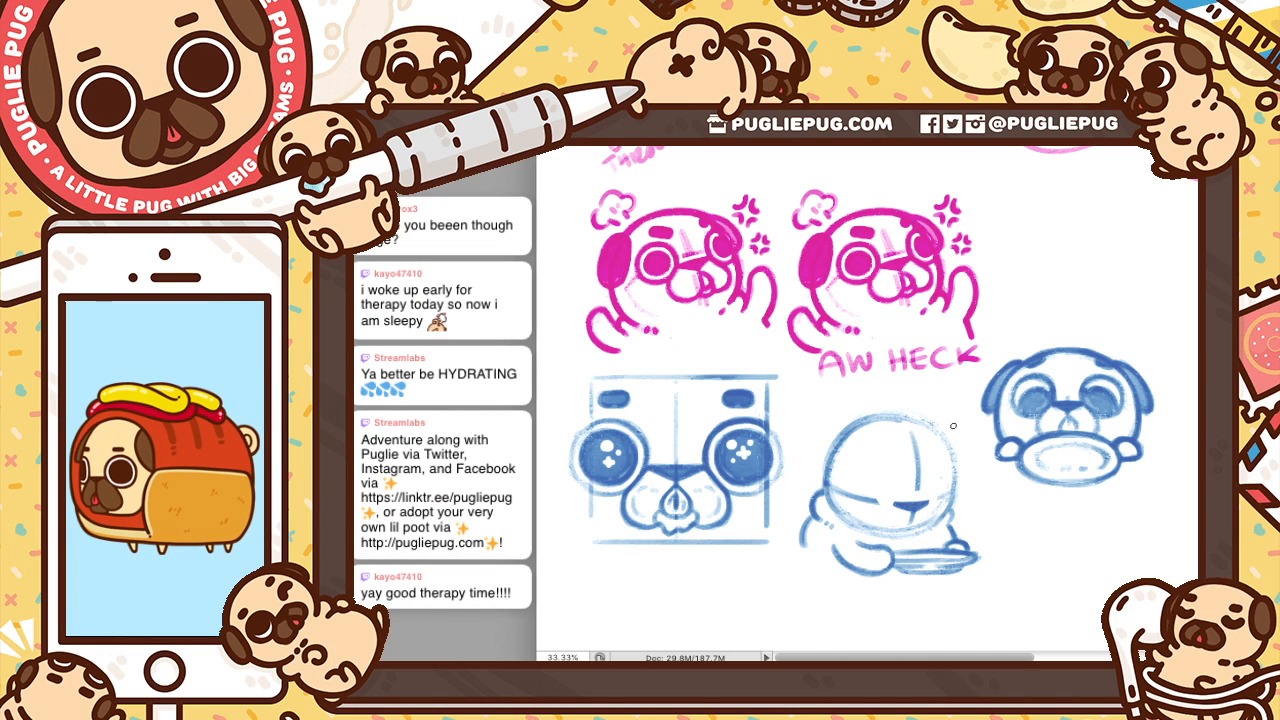
left_click_drag(913, 508, 913, 515)
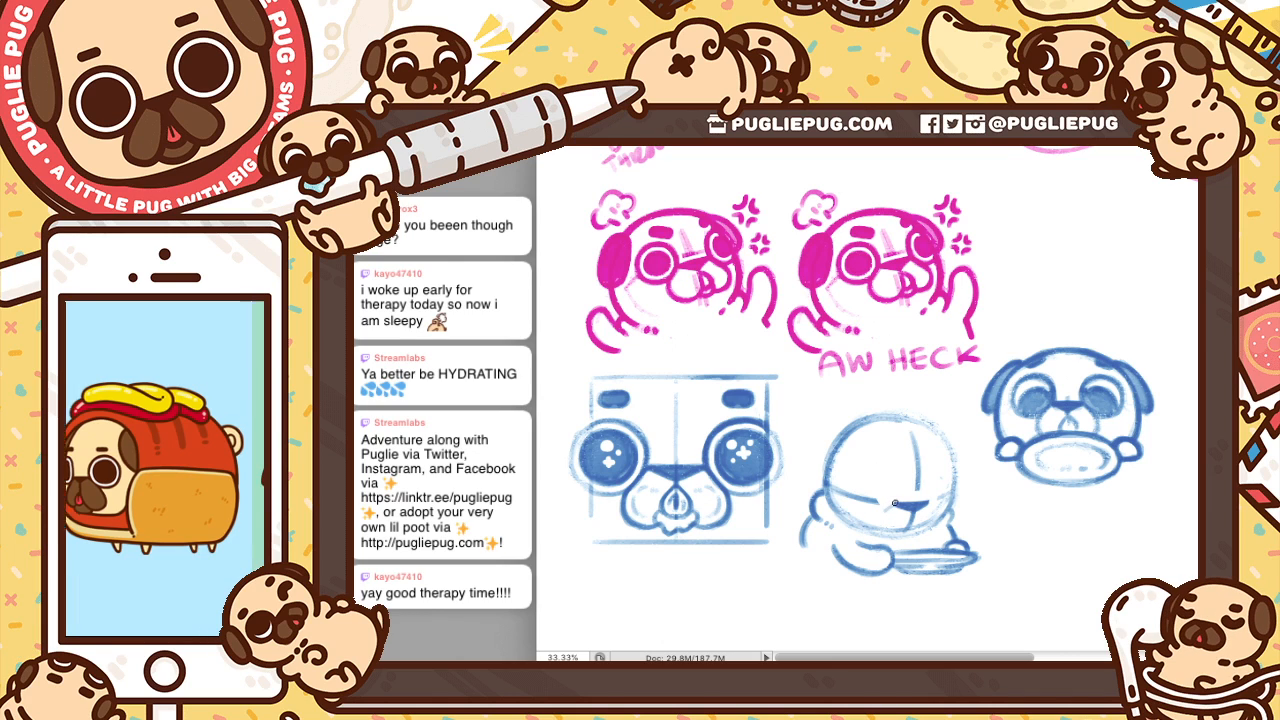
mouse_move(893, 504)
left_mouse_down()
mouse_move(881, 530)
mouse_move(910, 522)
left_mouse_up()
Undo the unwanted strokes around the nose and draw the rounded muzzle of the middle pug beneath it
key("ctrl+z")
key("ctrl+z")
key("ctrl+z")
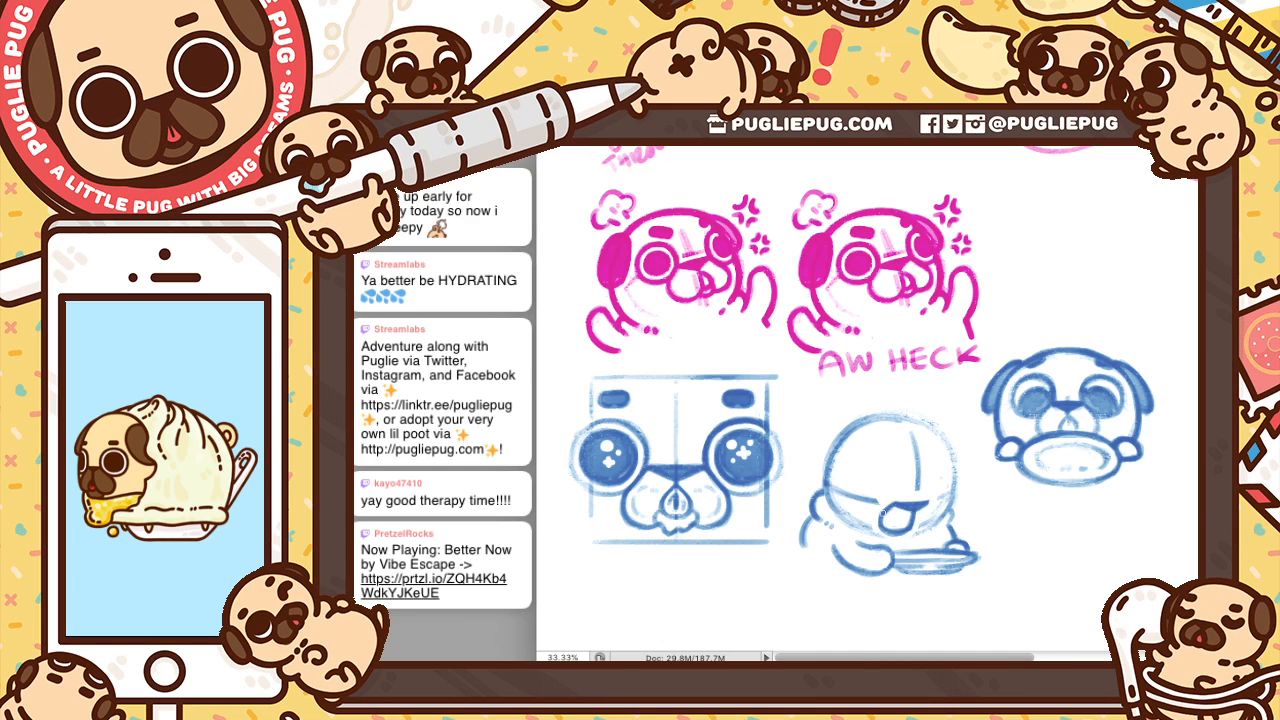
key("super+z")
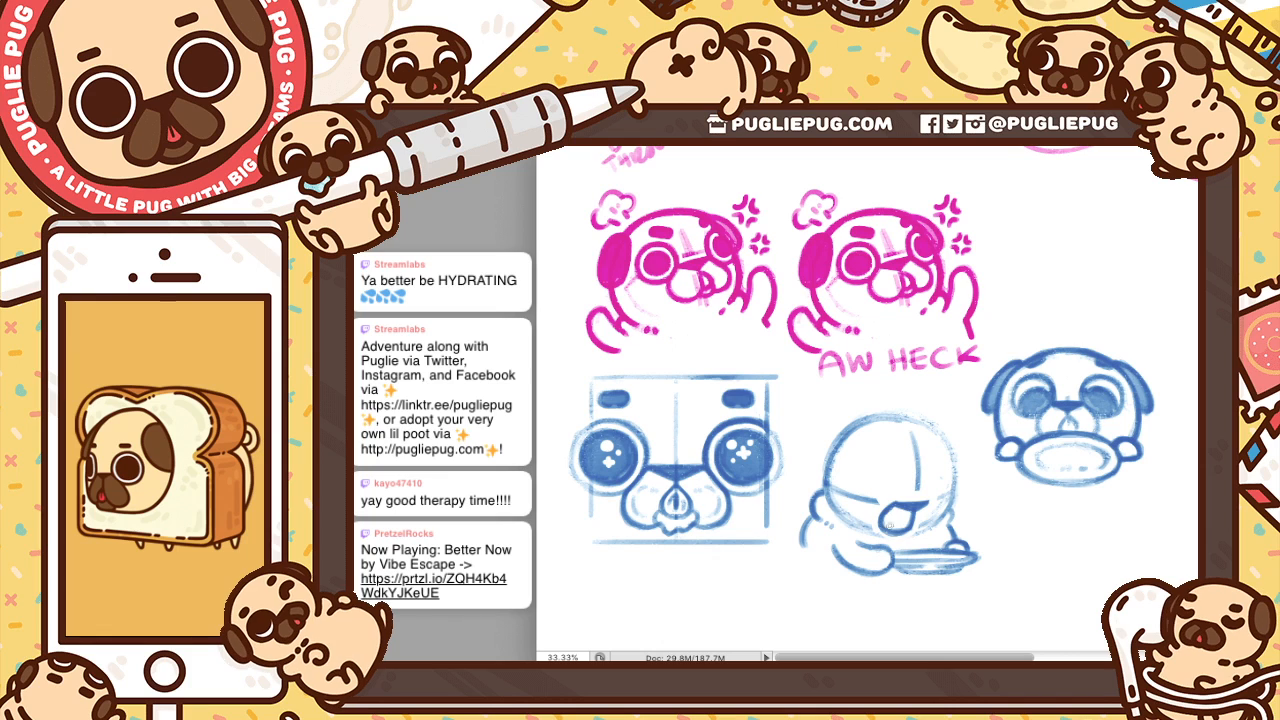
mouse_move(893, 530)
left_mouse_down()
mouse_move(927, 520)
mouse_move(927, 490)
mouse_move(896, 493)
left_mouse_up()
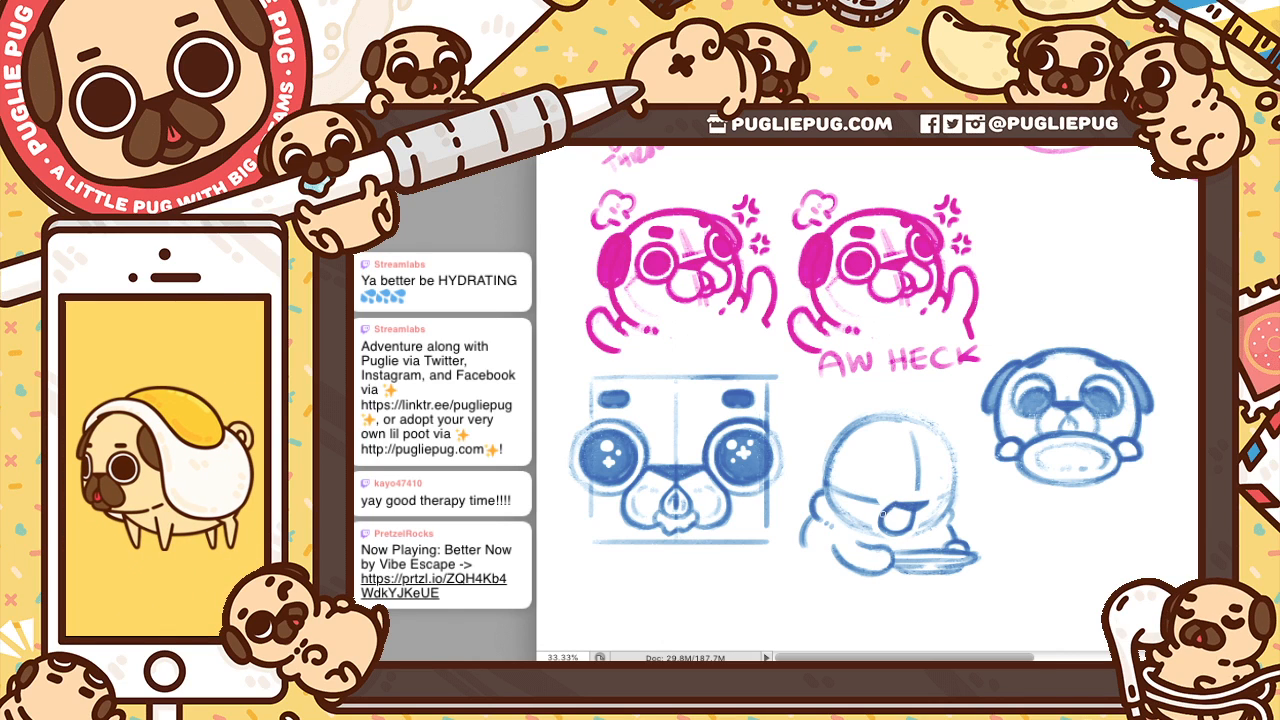
left_click_drag(896, 519, 898, 508)
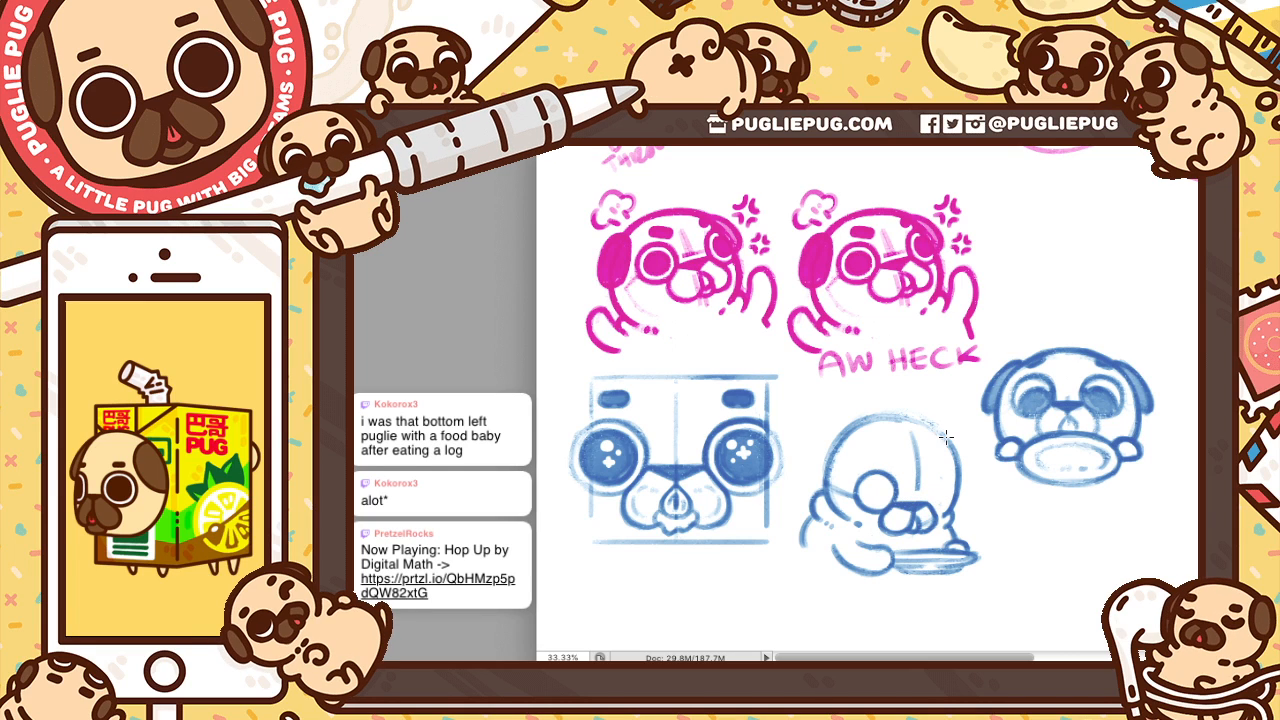
Lasso the middle pug's eye and muzzle, rotate them slightly counterclockwise, and deselect them
mouse_move(886, 449)
left_mouse_down()
mouse_move(940, 521)
mouse_move(927, 539)
mouse_move(890, 543)
mouse_move(850, 488)
left_mouse_up()
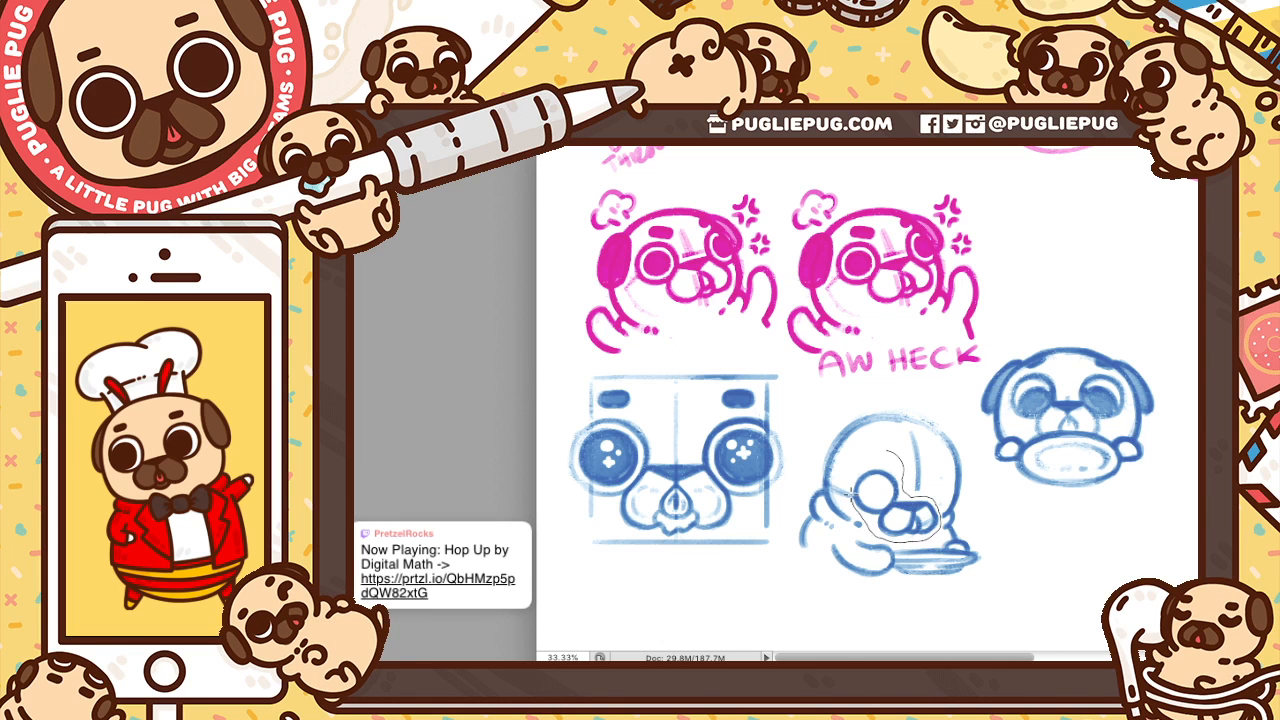
key("ctrl+t")
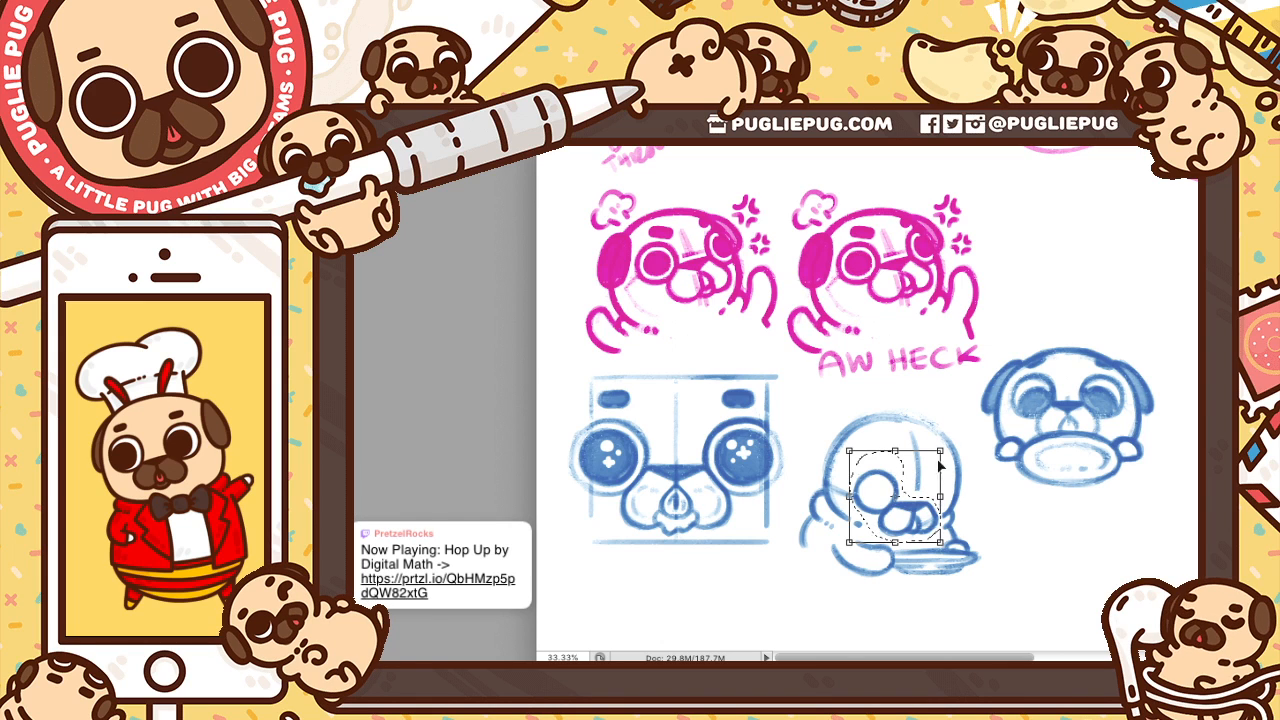
left_click_drag(955, 424, 955, 415)
key("Return")
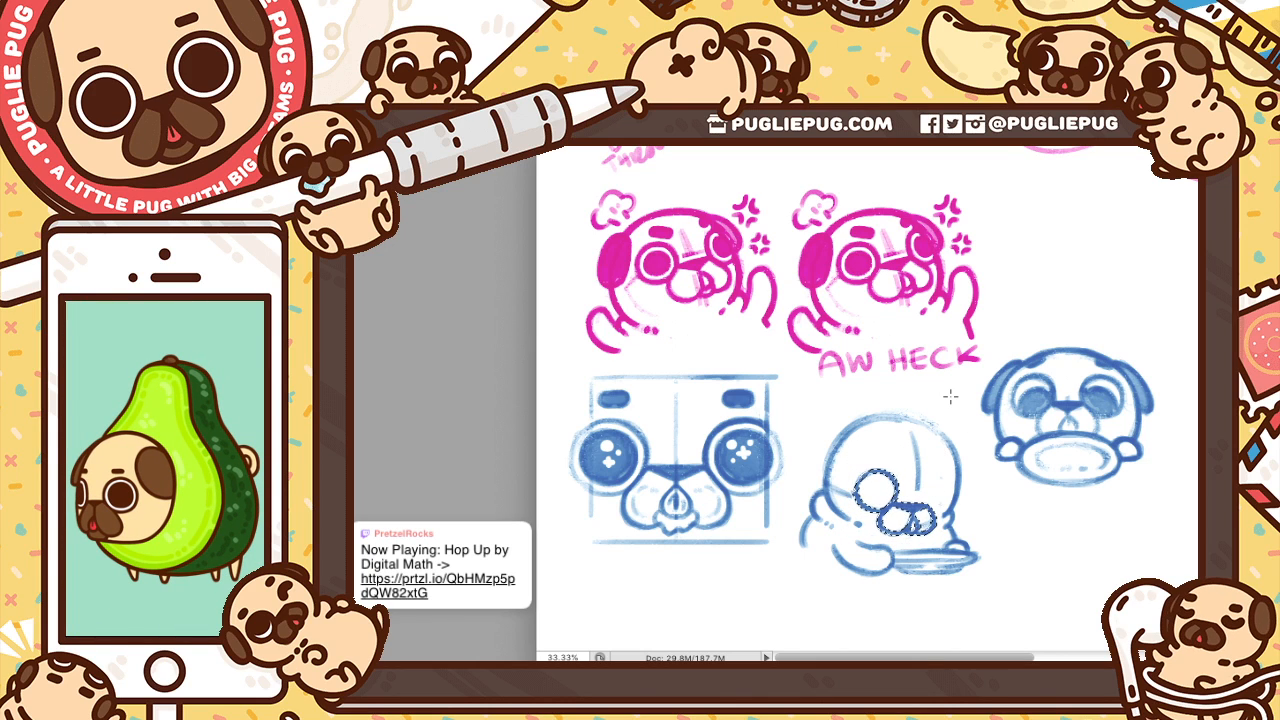
key("ctrl+d")
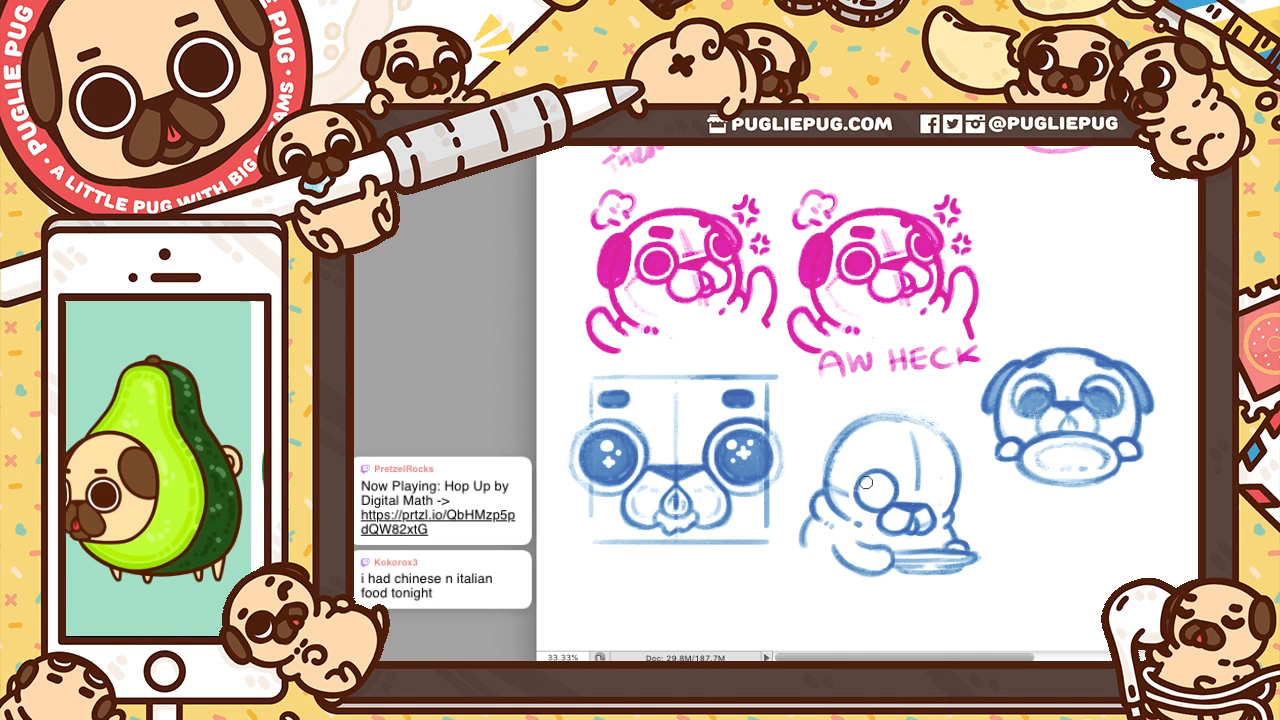
key("v")
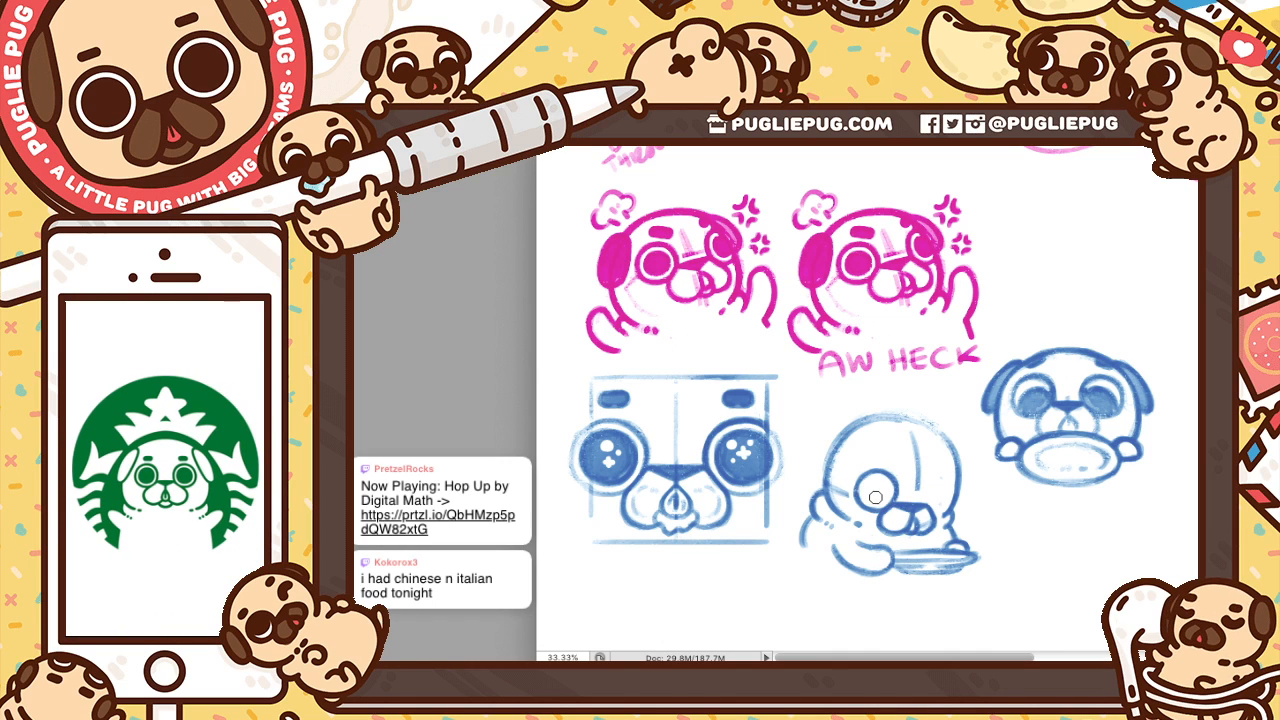